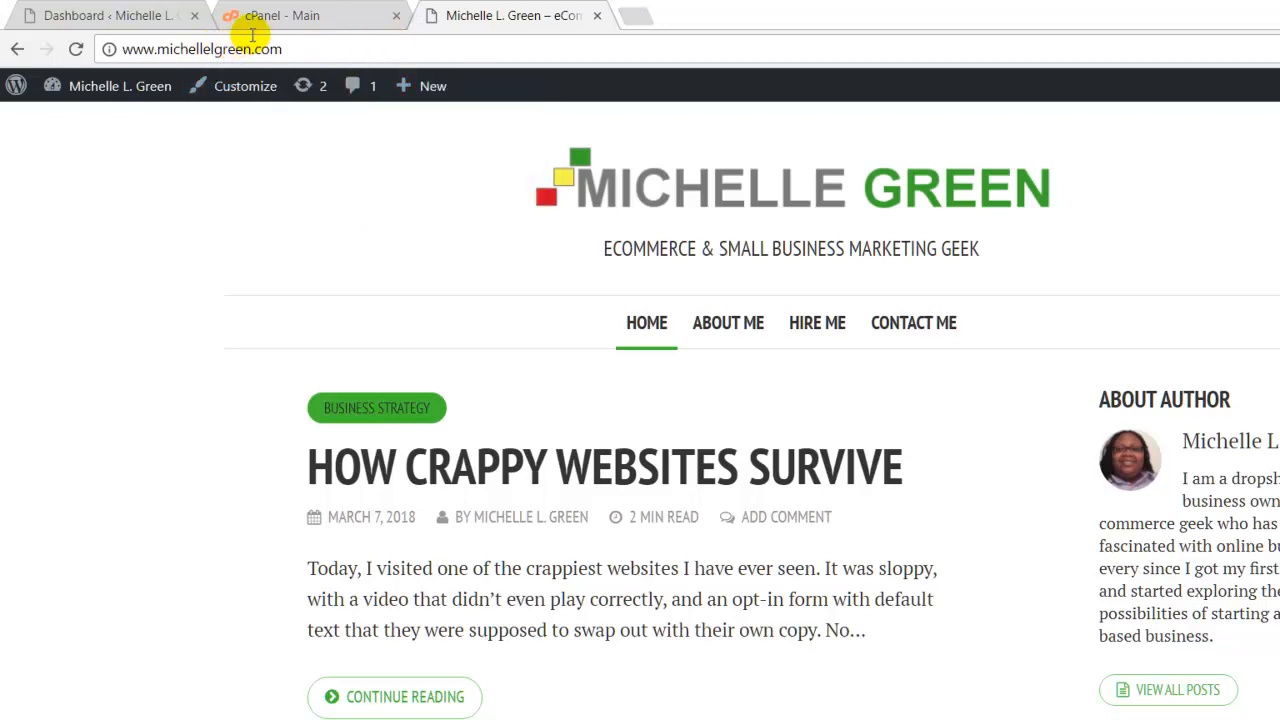
Select the site address, then scroll cPanel down to the Security section's Let's Encrypt SSL.
drag(249, 36, 50, 38)
click(103, 37)
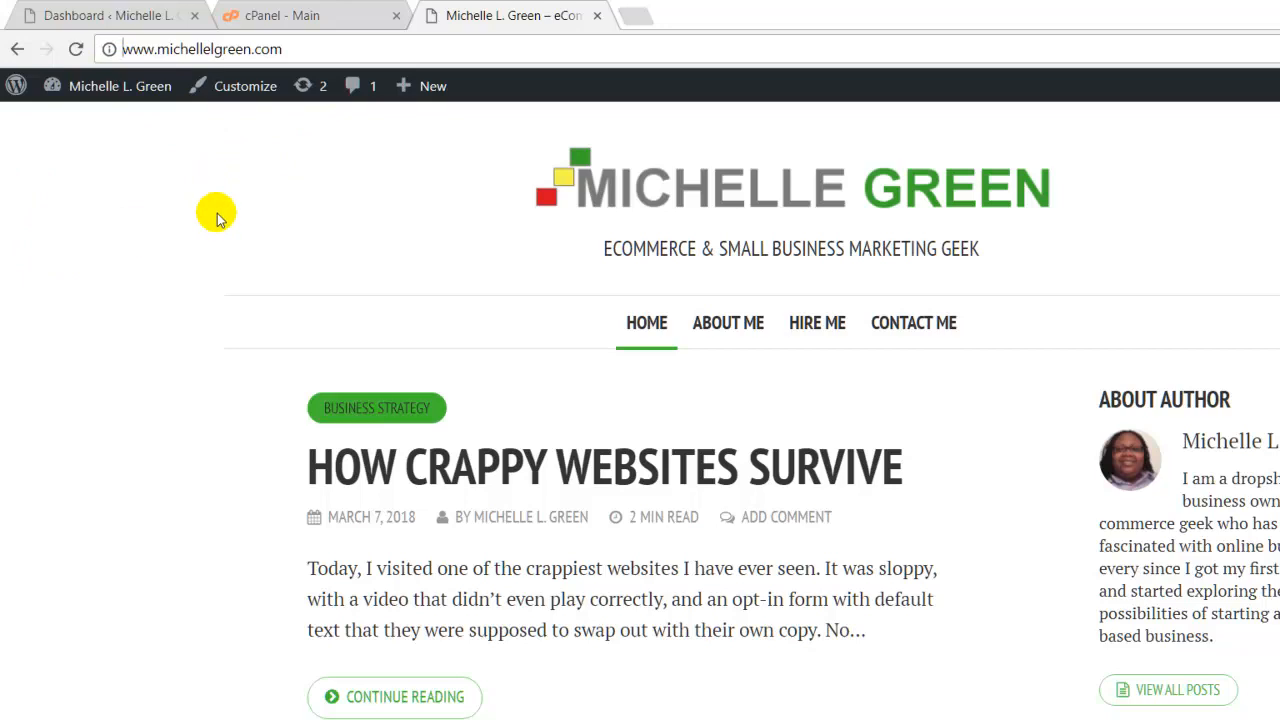
click(233, 16)
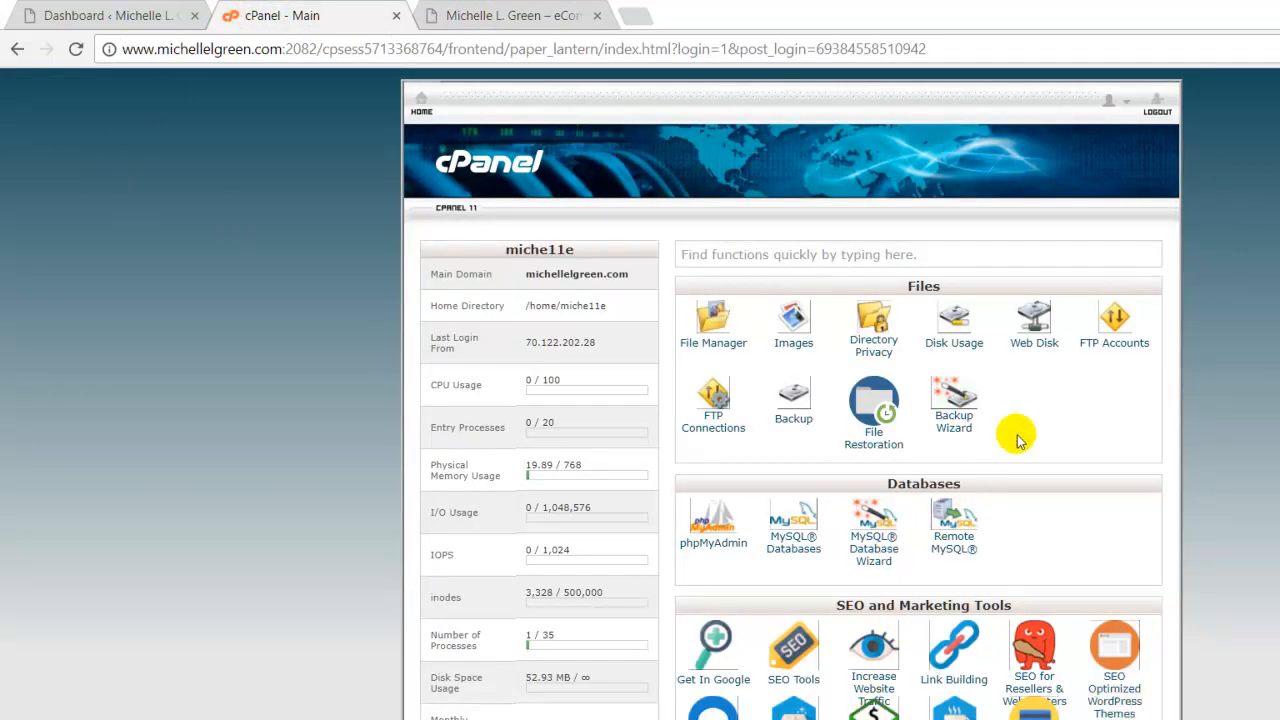
scroll(1060, 390, down, 5)
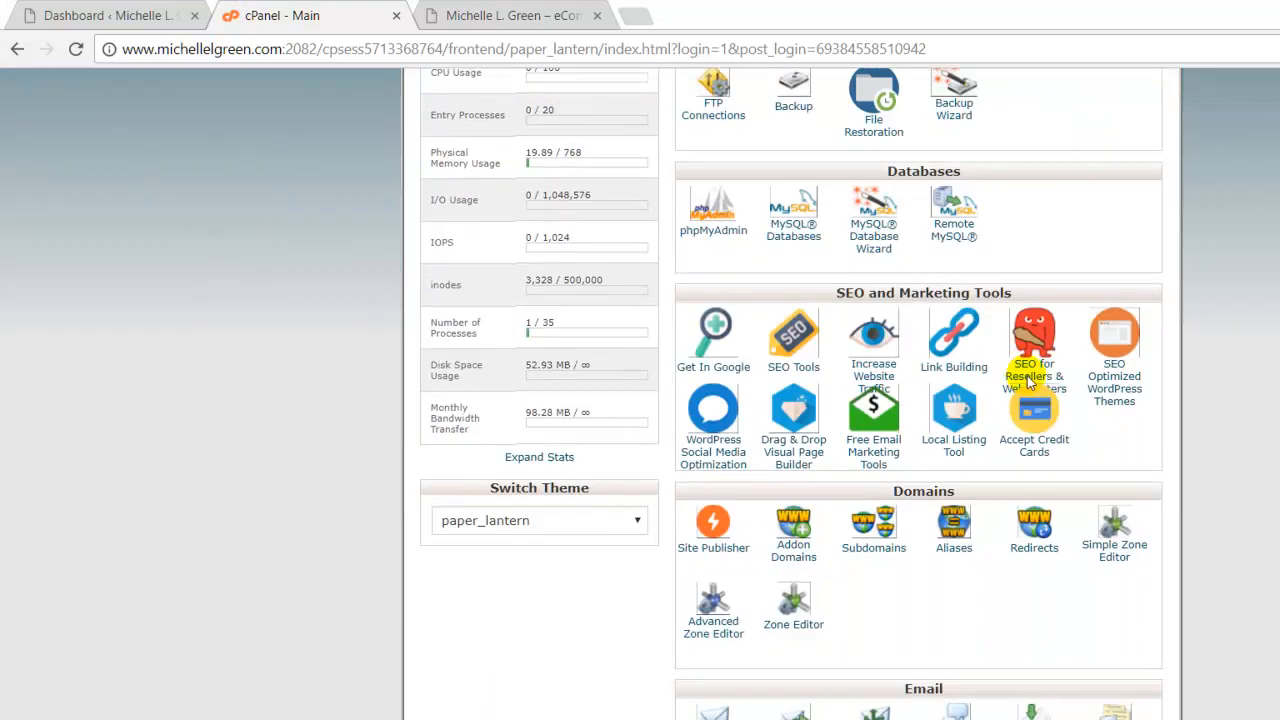
scroll(1022, 382, down, 6)
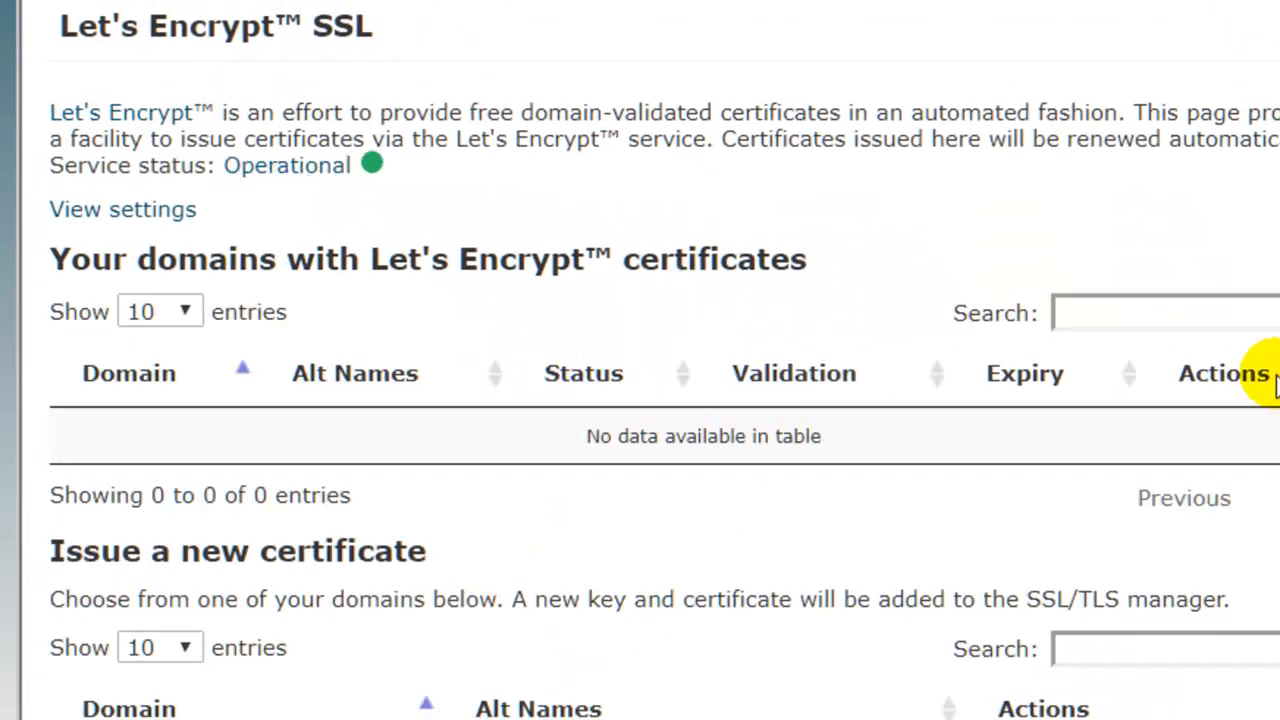
scroll(1262, 386, down, 5)
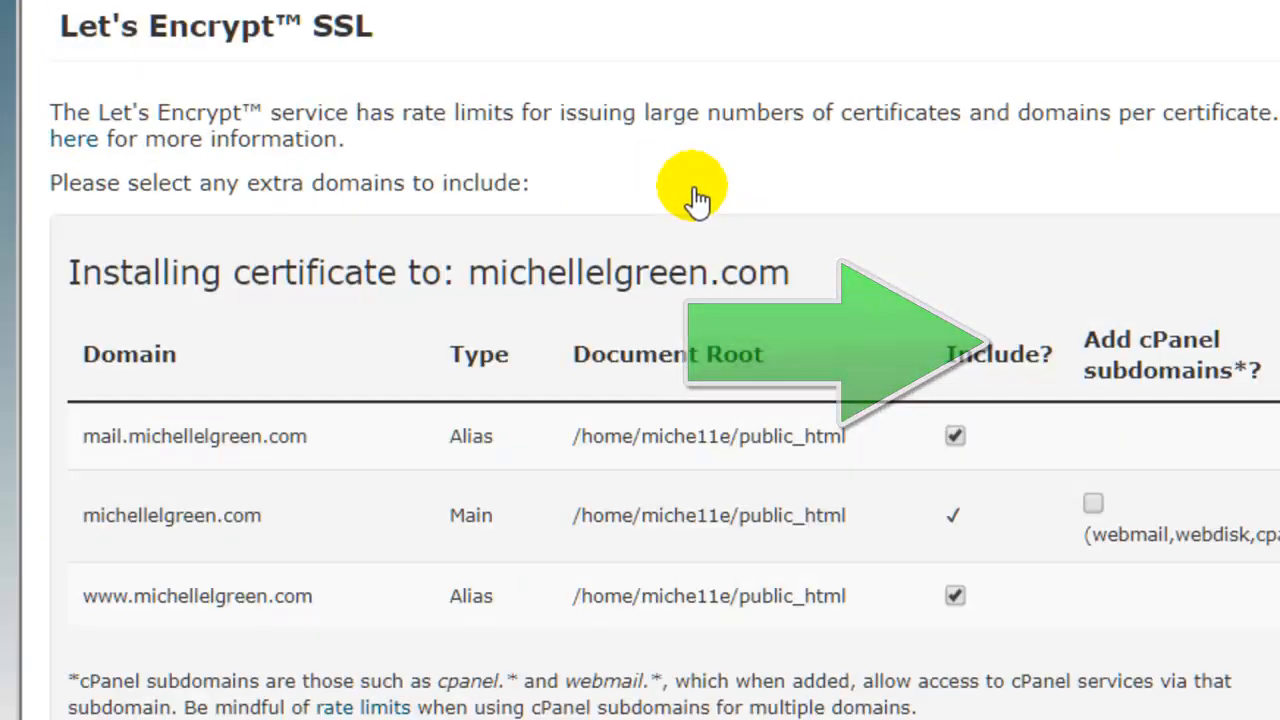
scroll(1151, 338, down, 3)
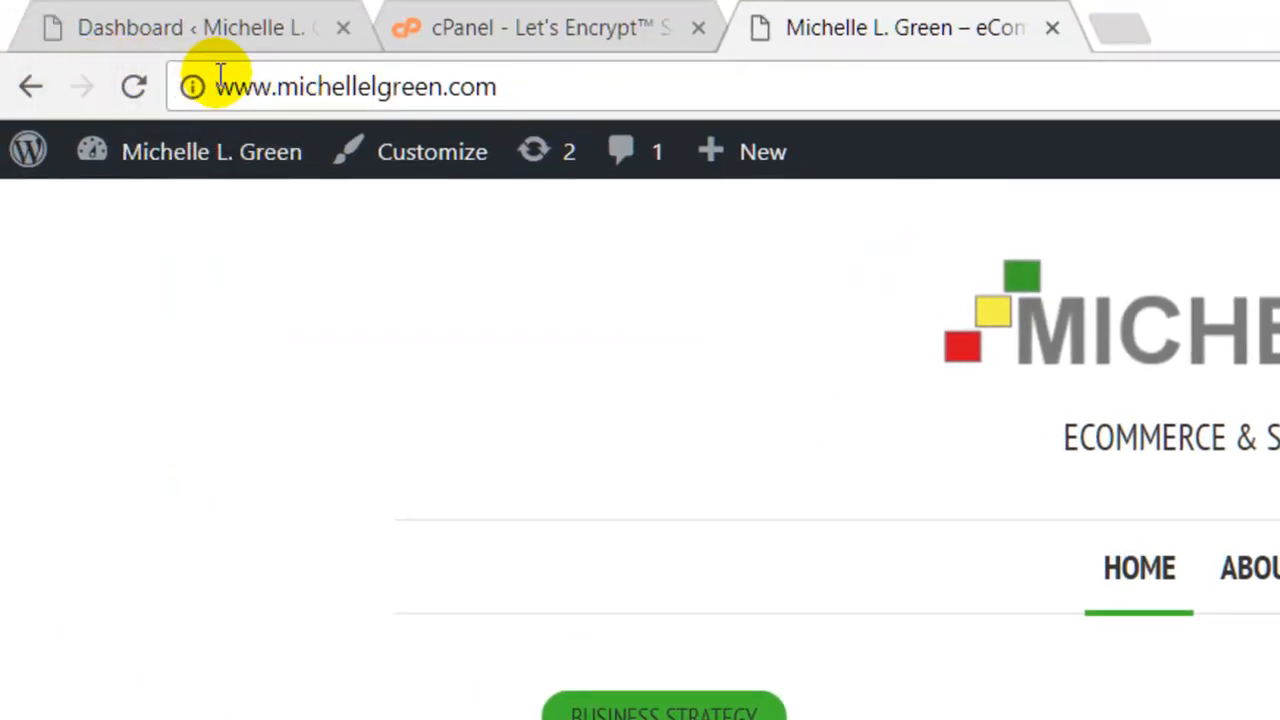
text(https://)
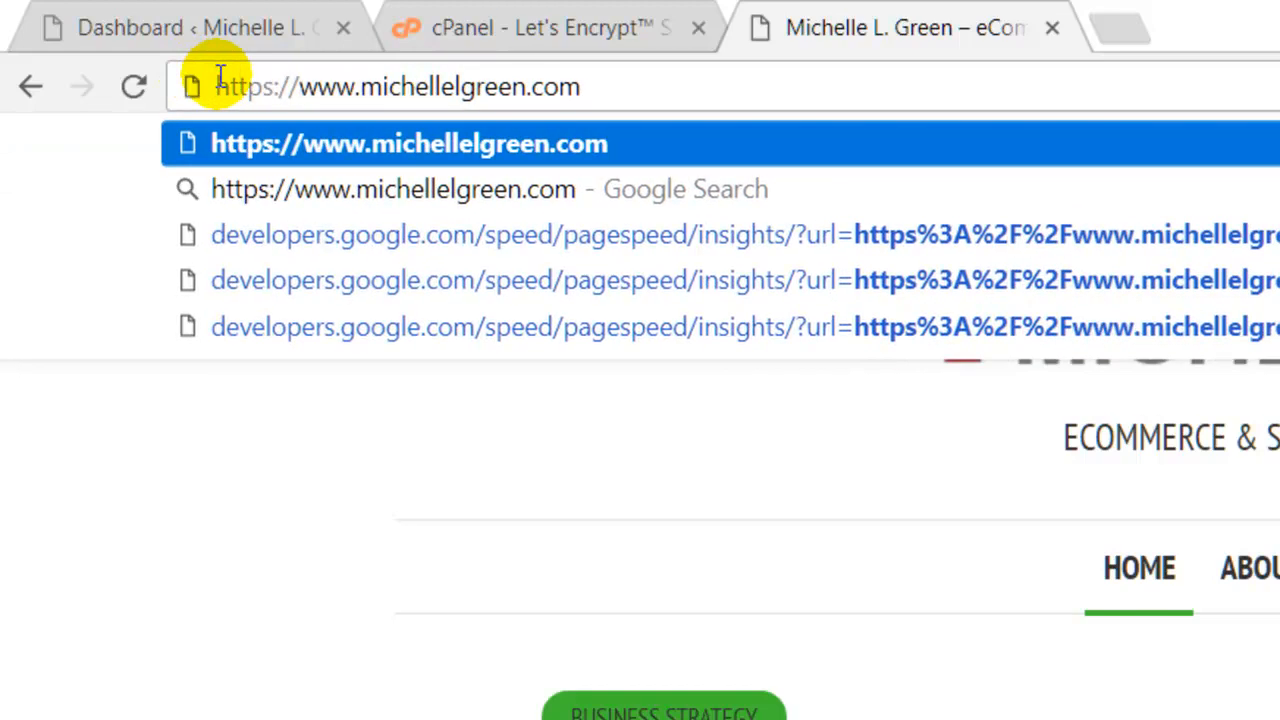
key(Return)
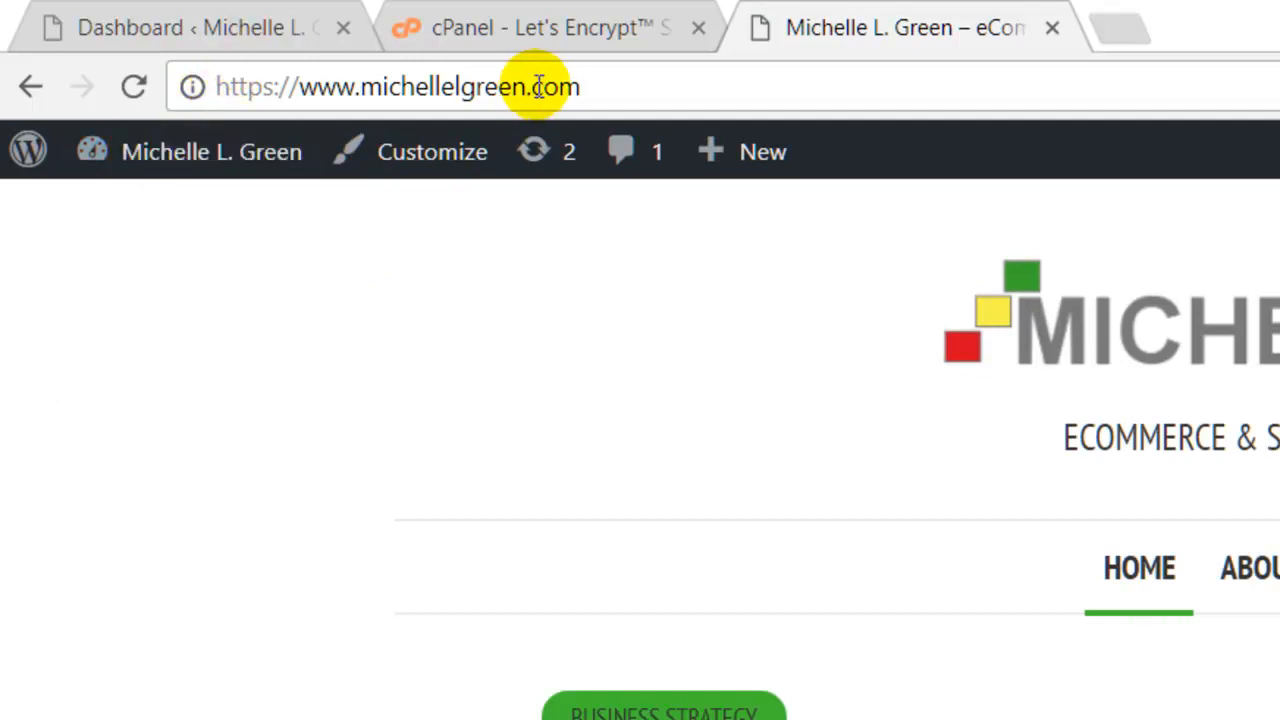
click(484, 68)
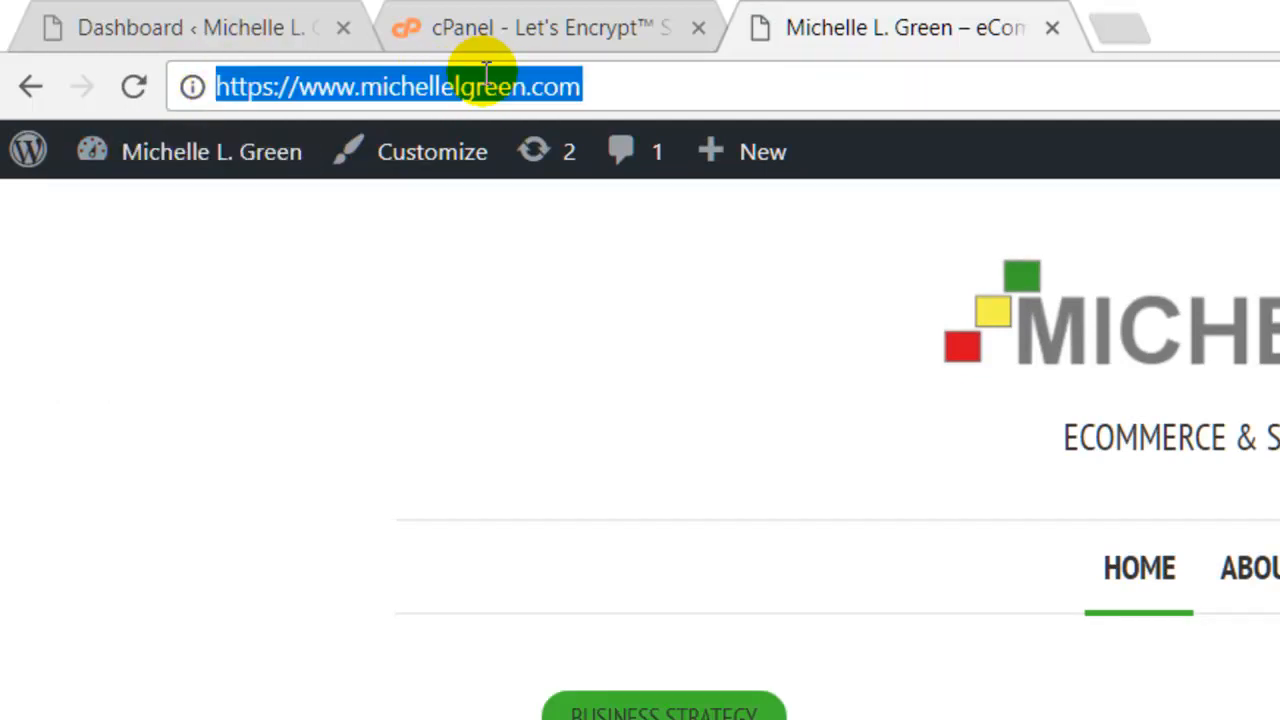
click(282, 84)
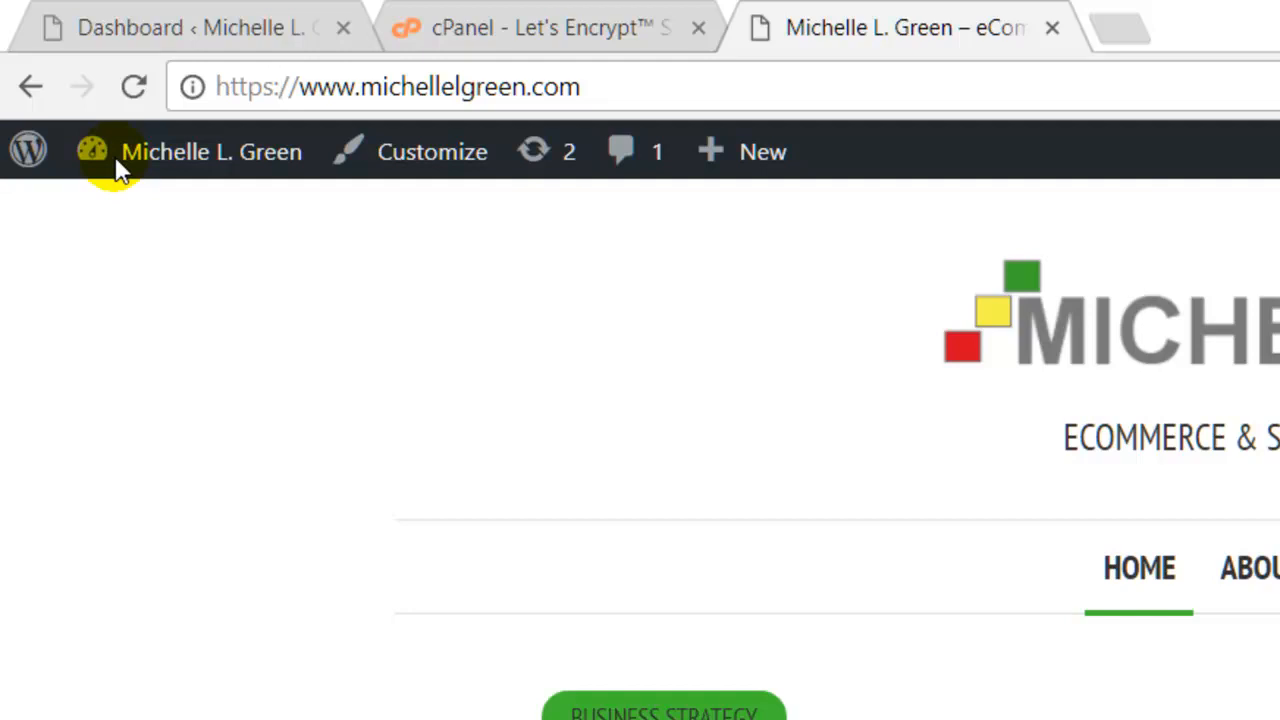
mouse_move(163, 195)
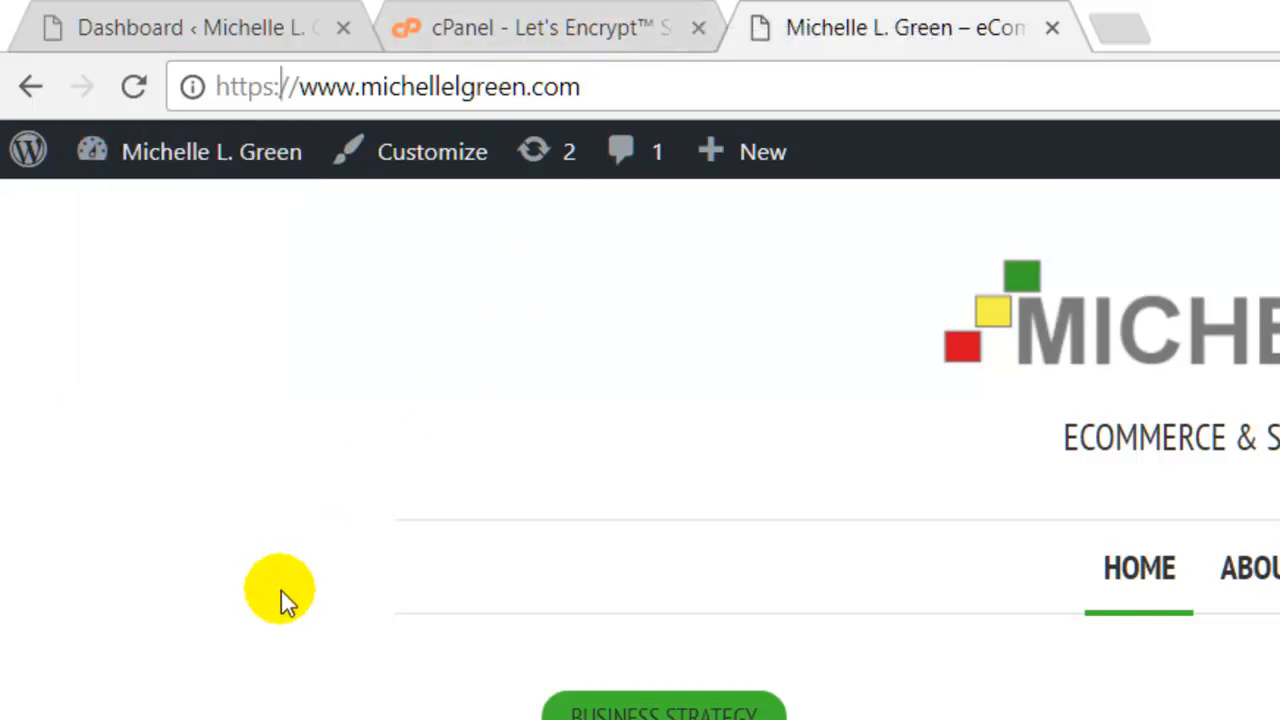
Change the WordPress Address and Site Address in General Settings from http to https.
click(93, 26)
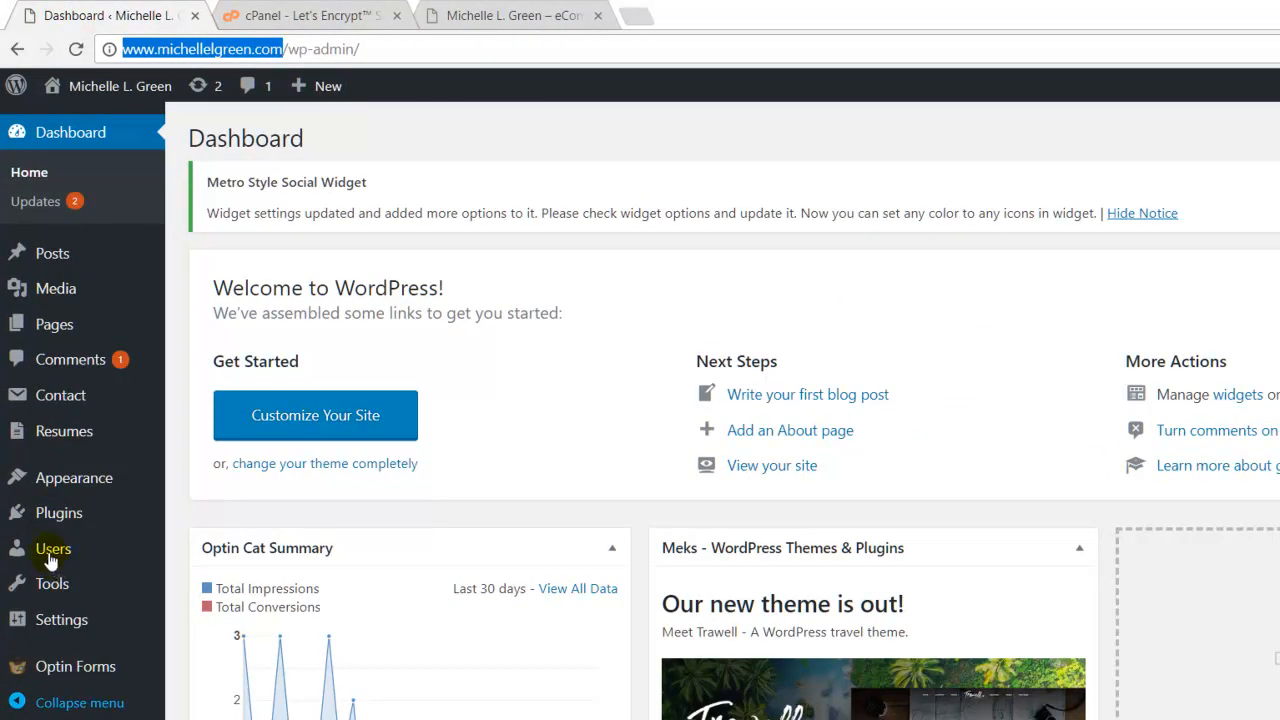
mouse_move(60, 666)
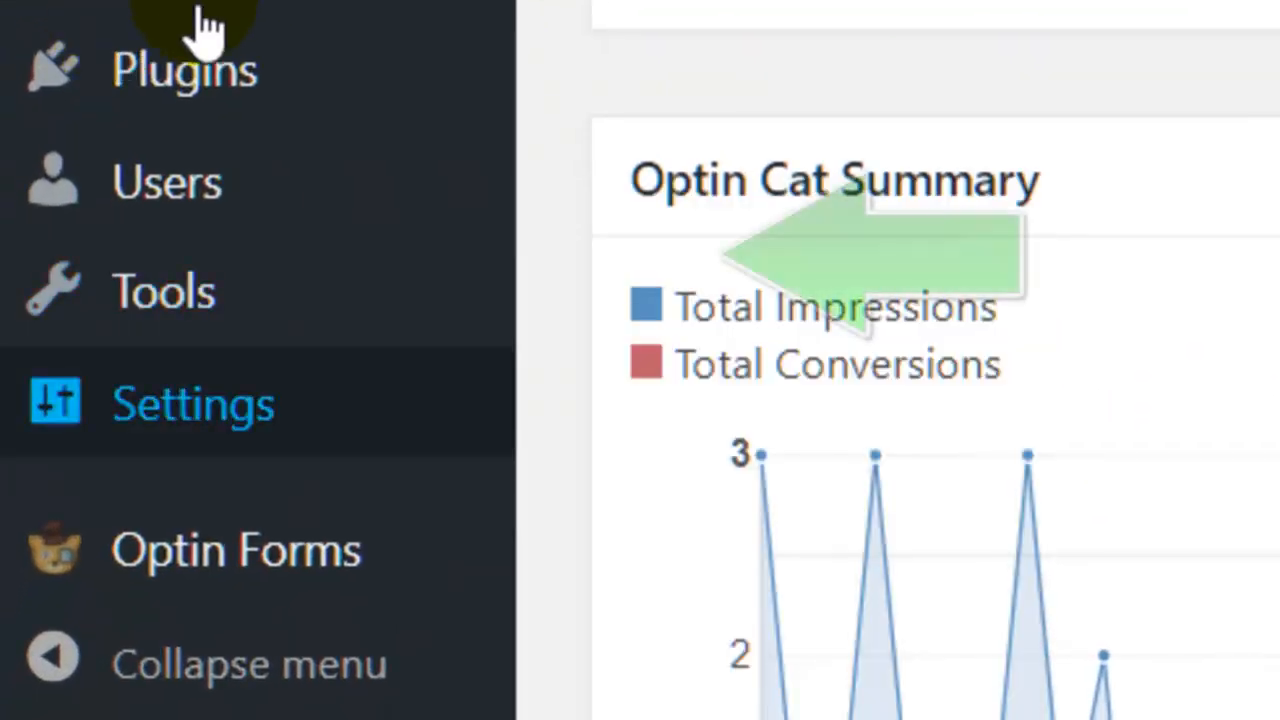
mouse_move(193, 404)
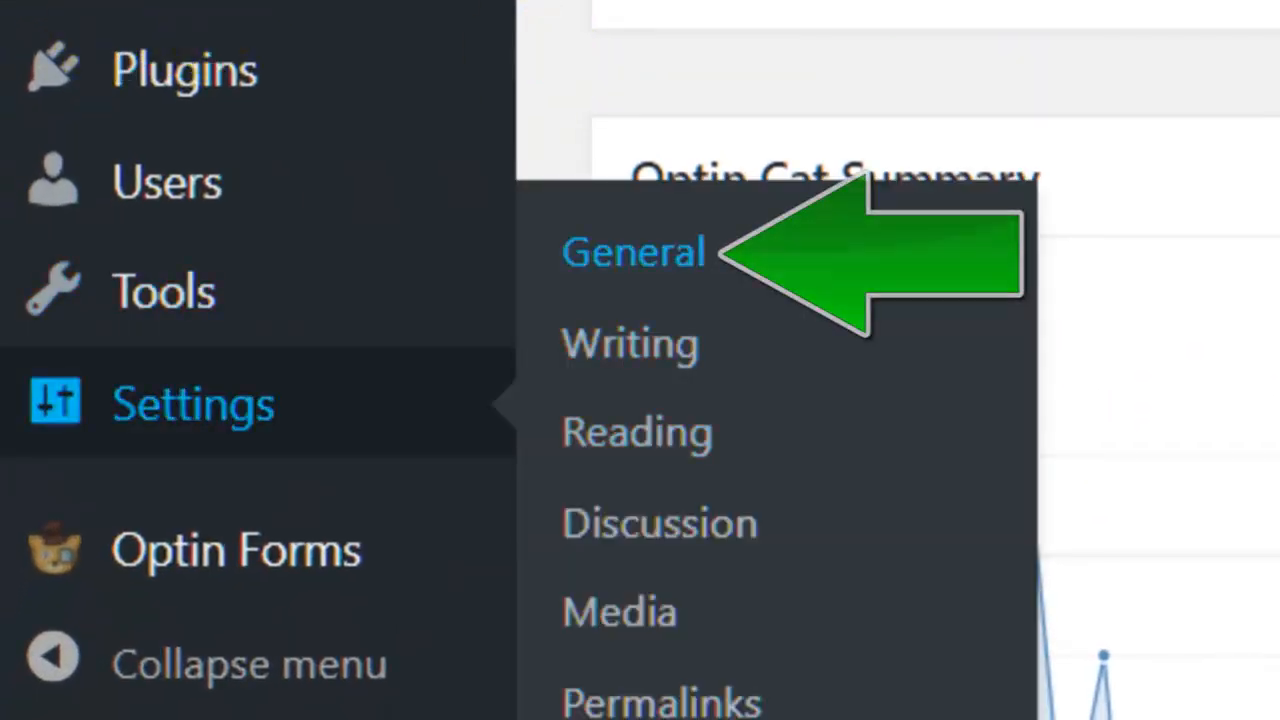
click(633, 252)
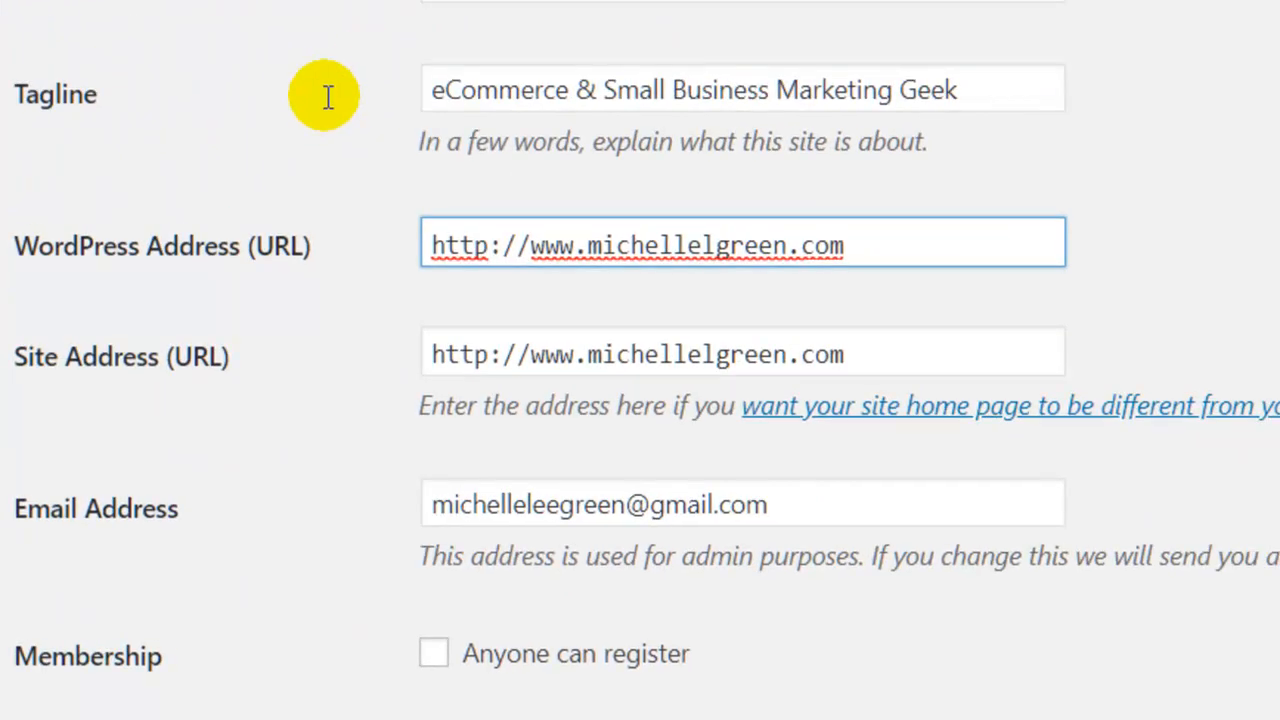
text(s)
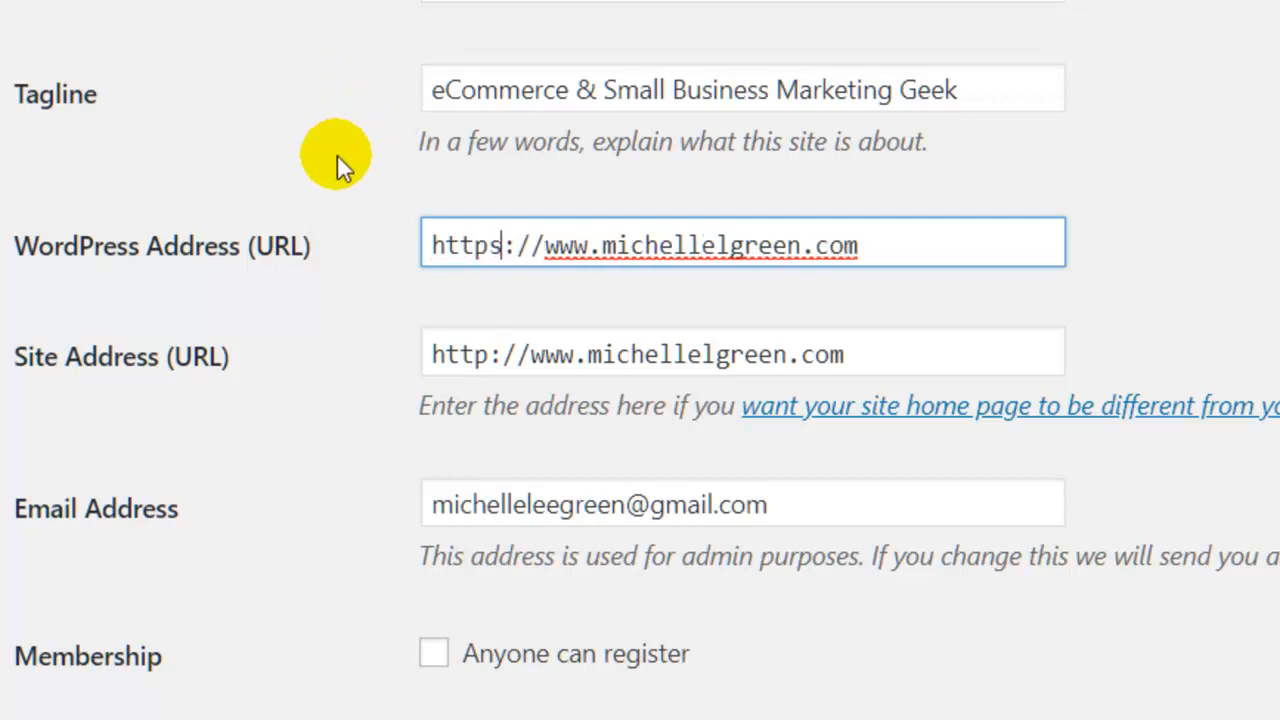
click(489, 355)
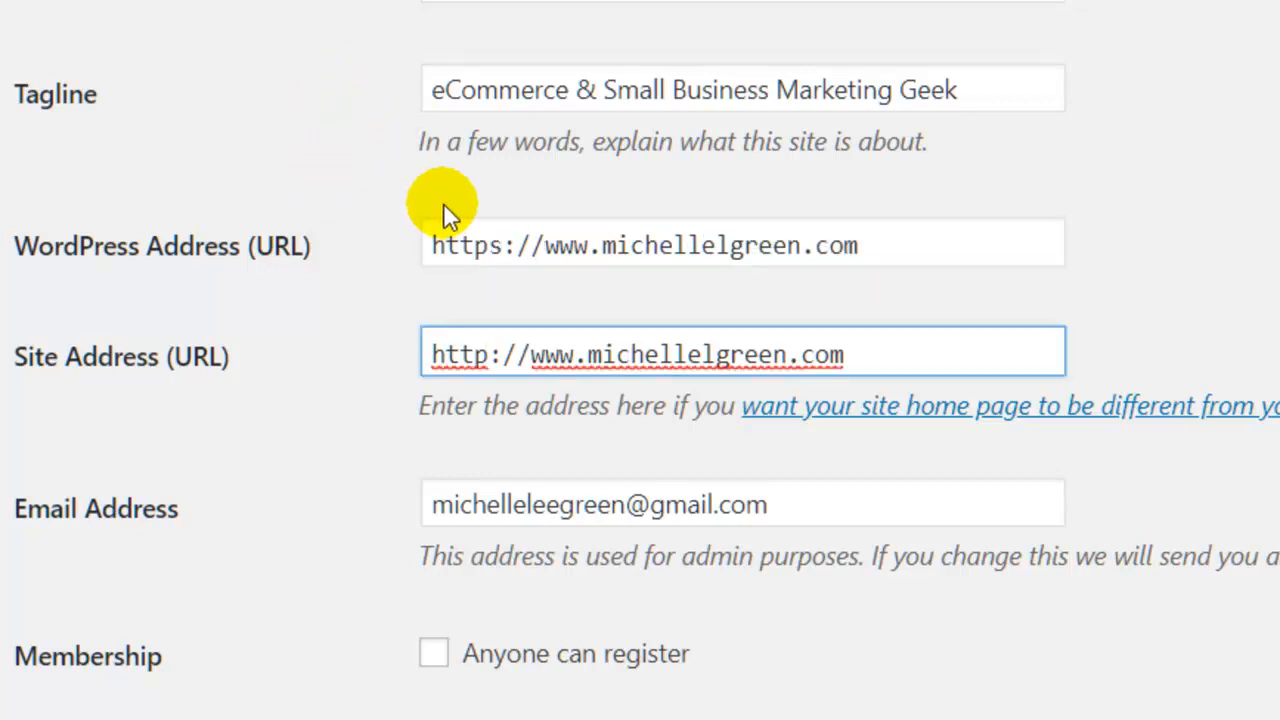
text(s)
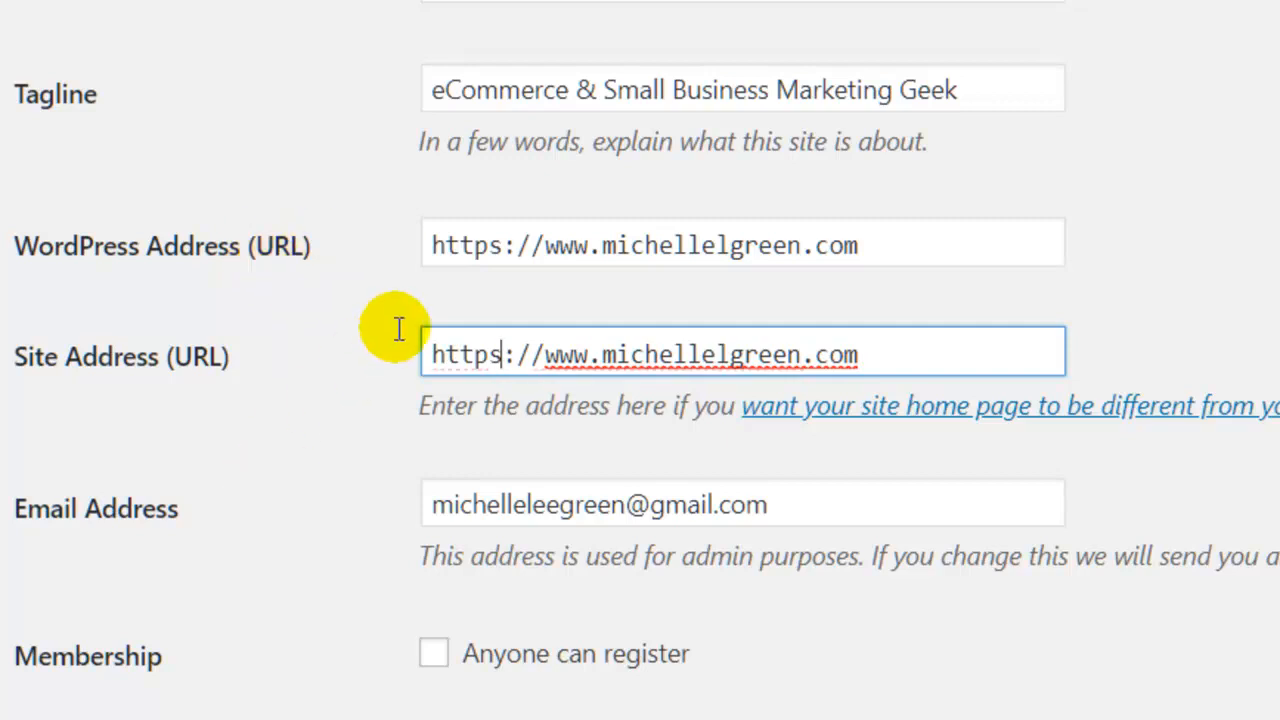
scroll(398, 330, down, 15)
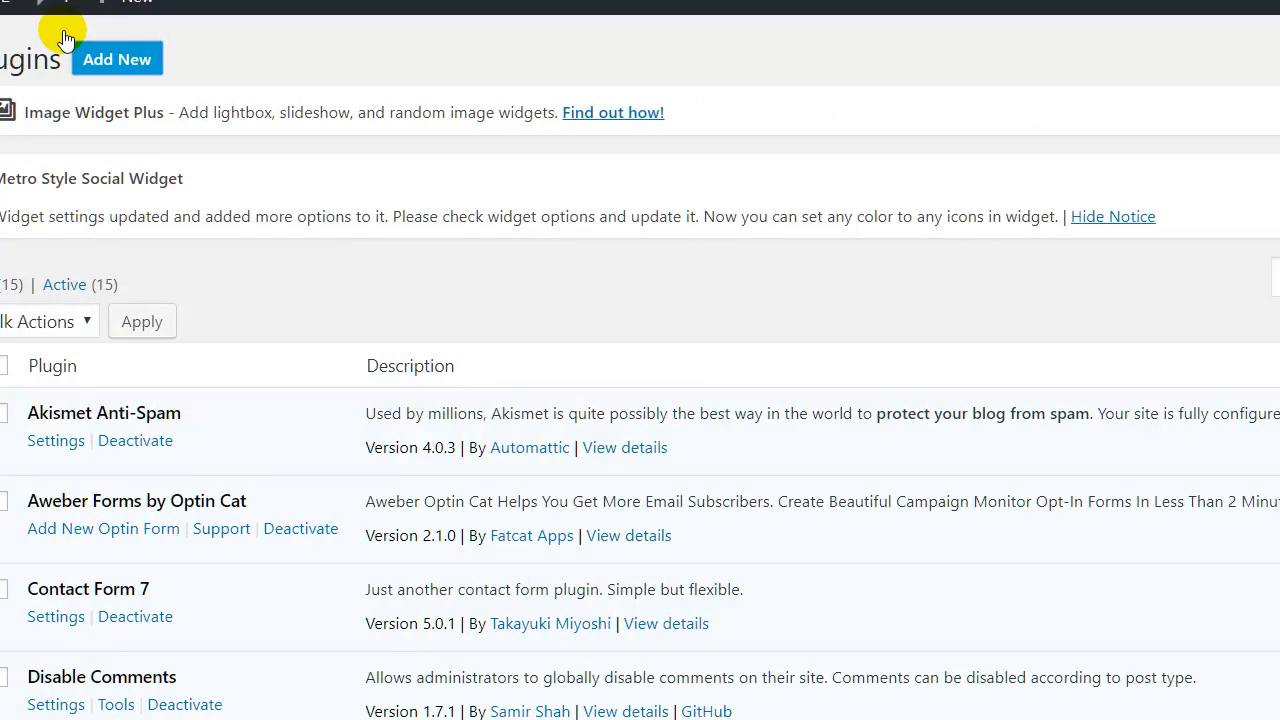
Search plugins for 'bett', then install and activate Better Search Replace.
click(65, 40)
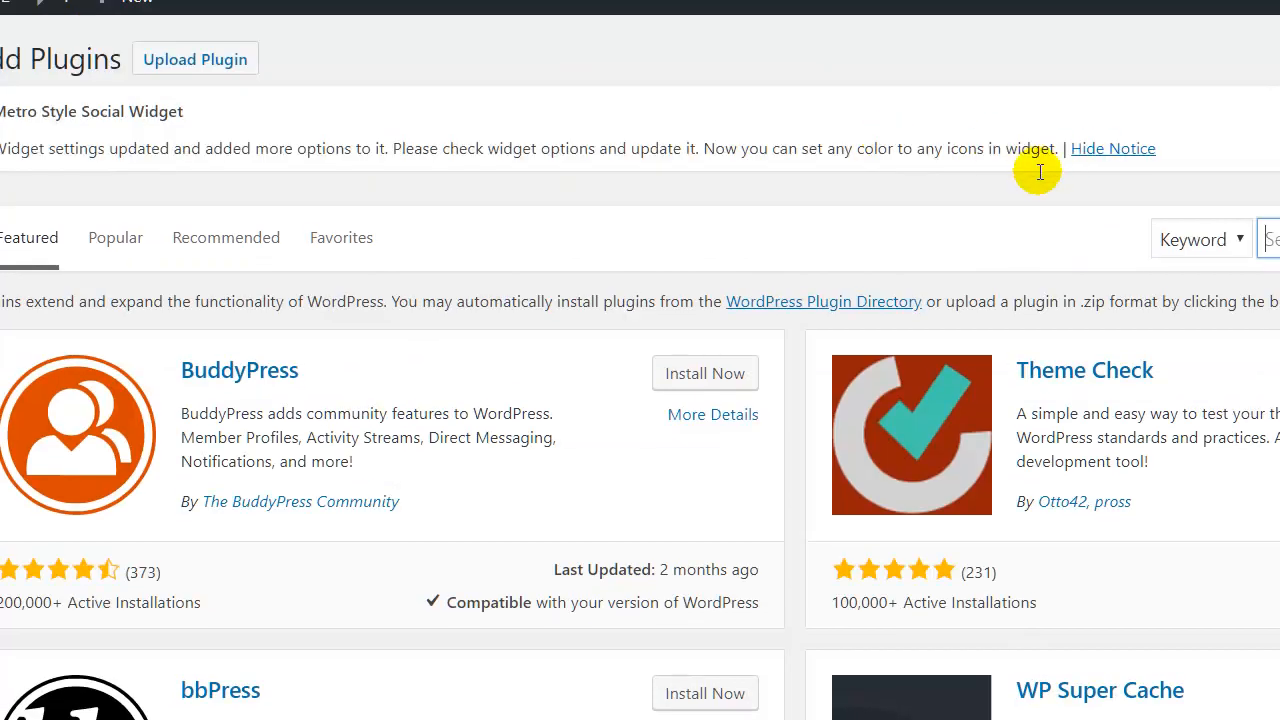
text(bett)
key(Return)
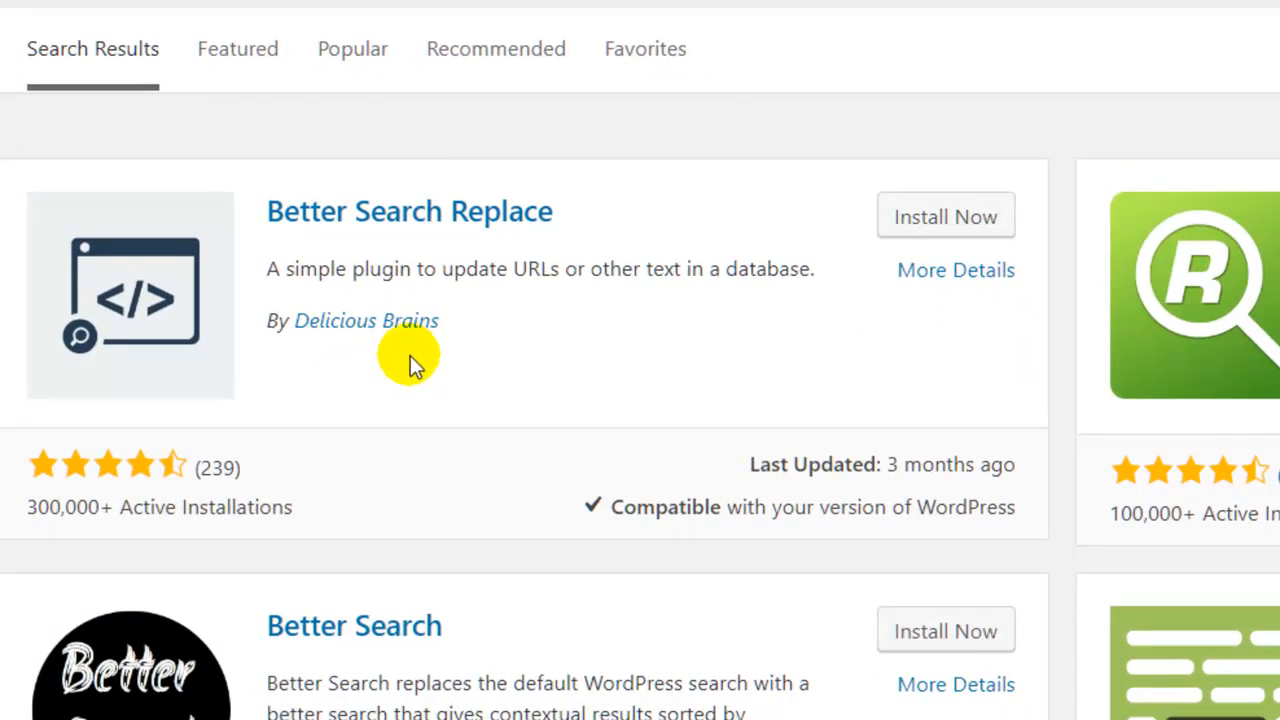
click(946, 216)
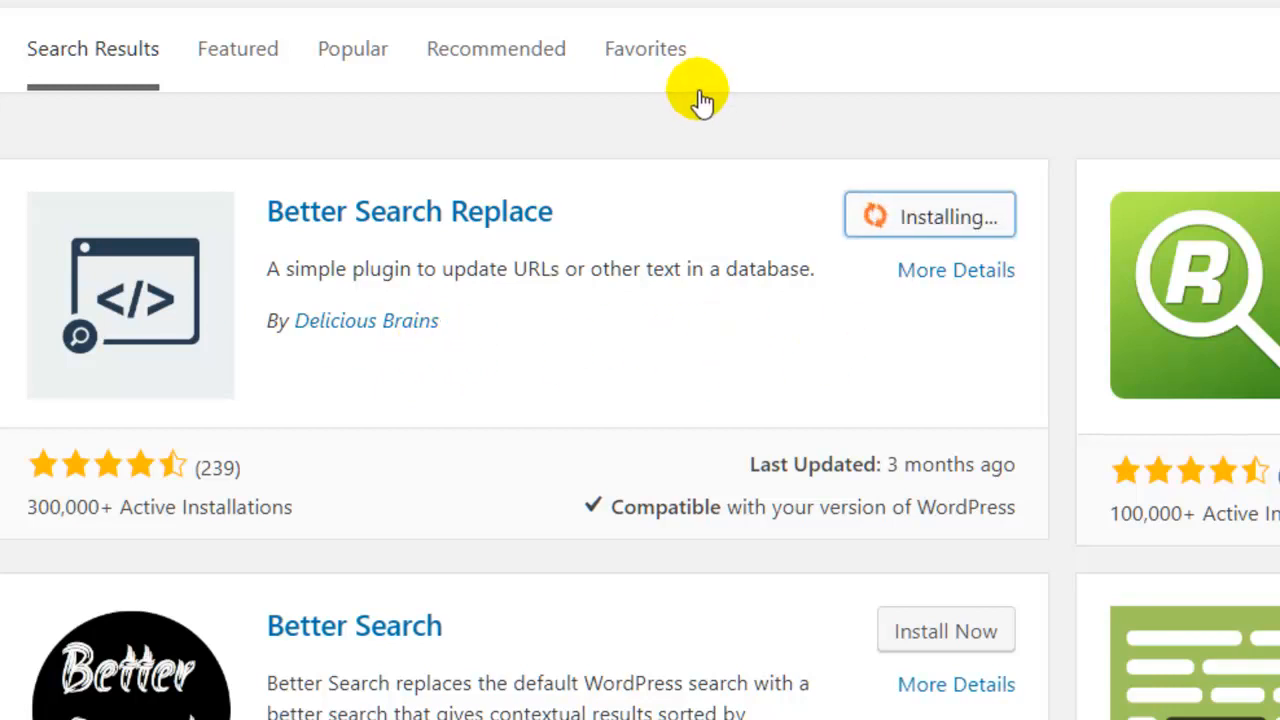
click(960, 216)
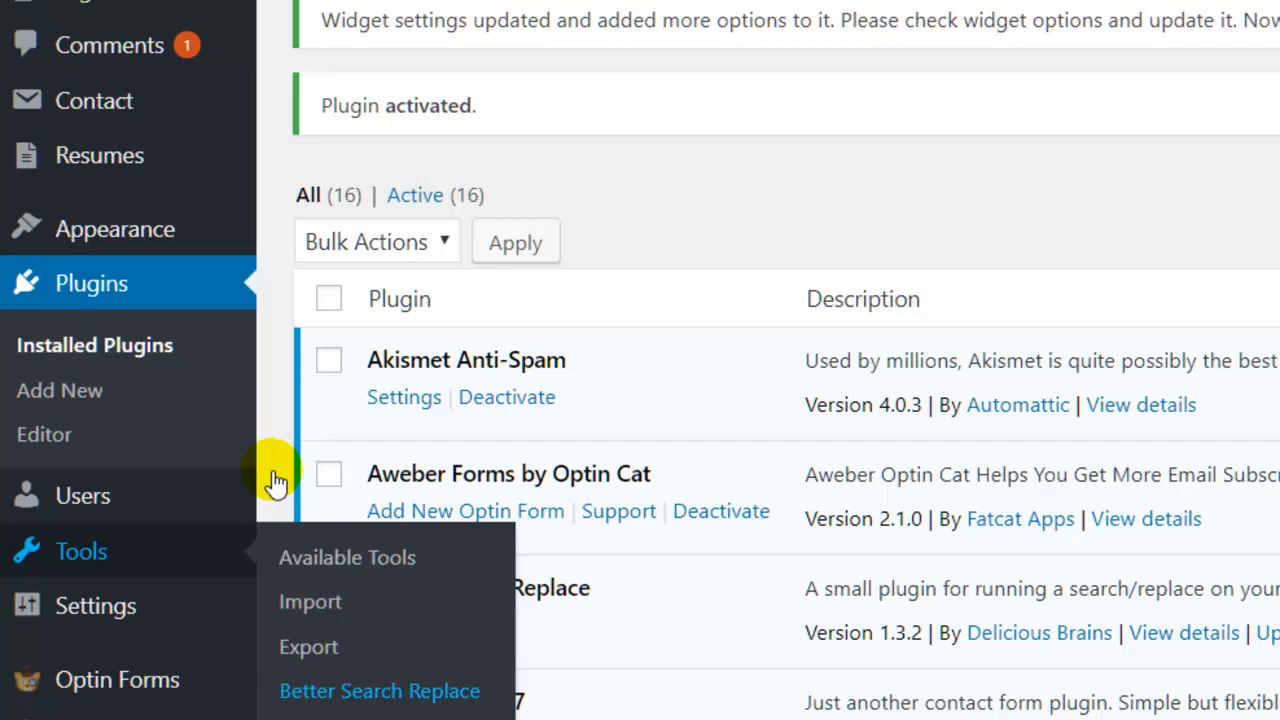
Copy the site address from the browser and paste it into the Search for field.
key(Tab)
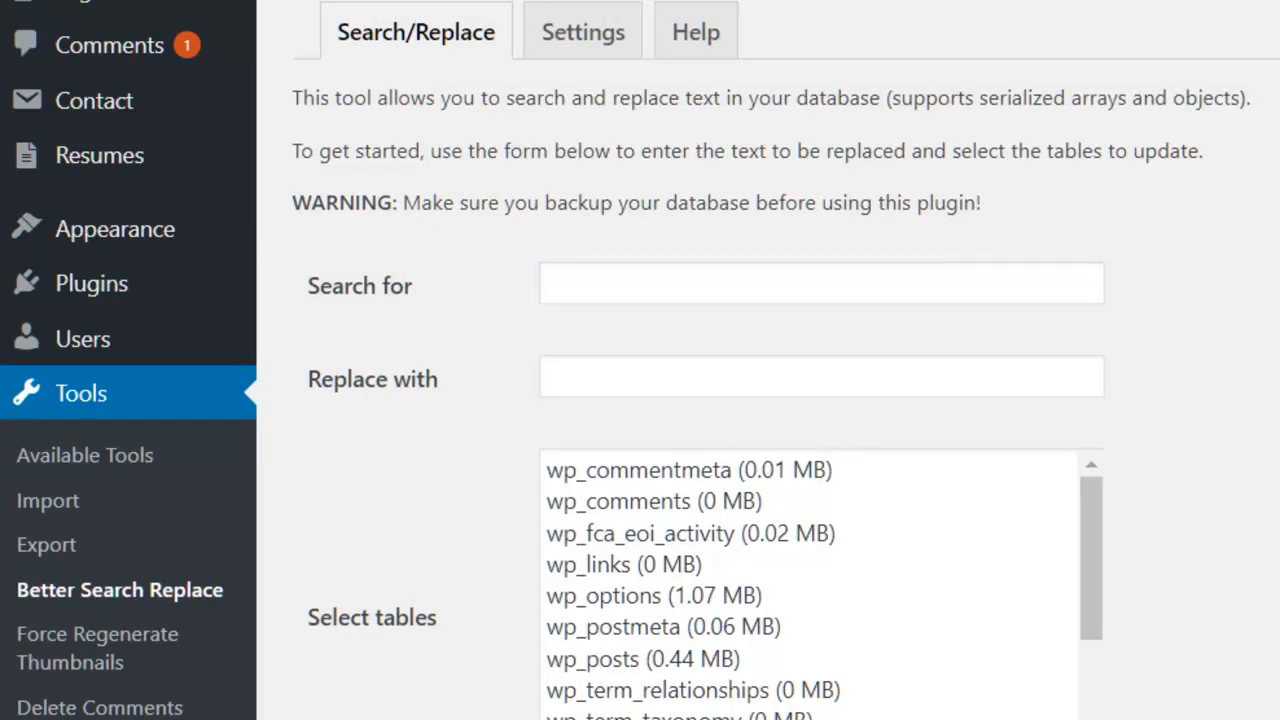
right_click(424, 1)
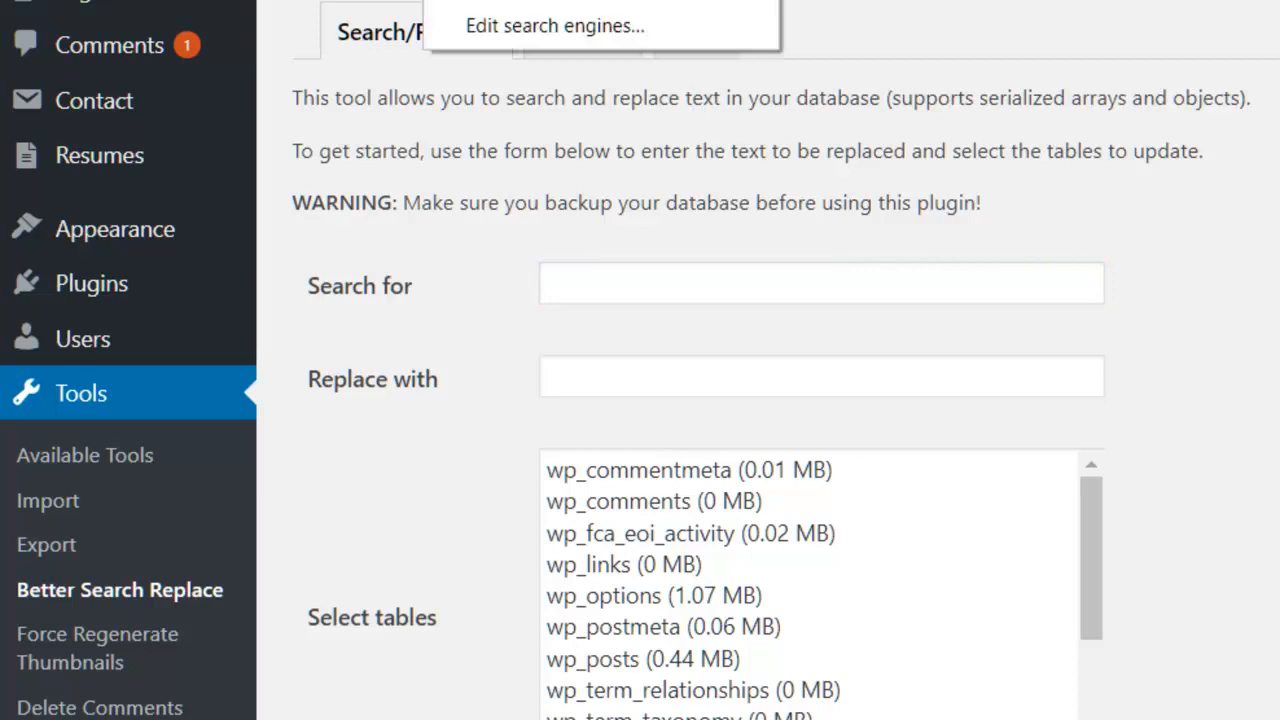
click(490, 1)
key(Tab)
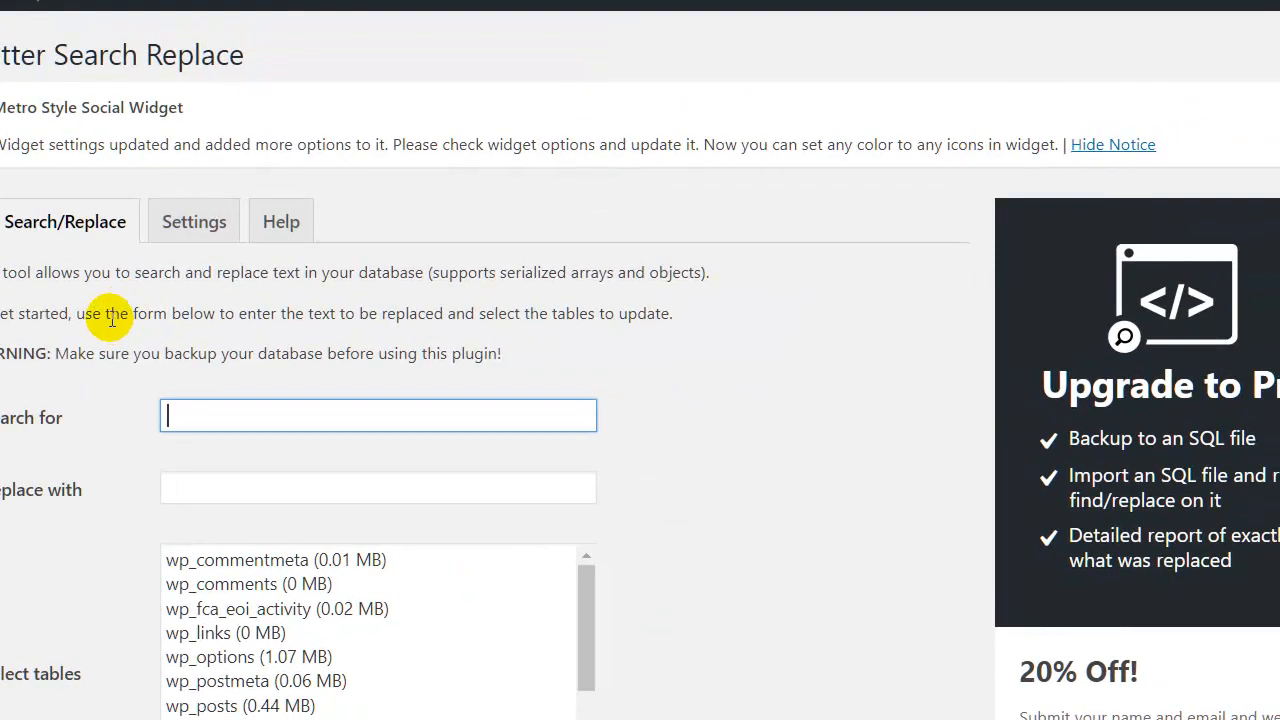
key(Menu)
key(Down)
key(Return)
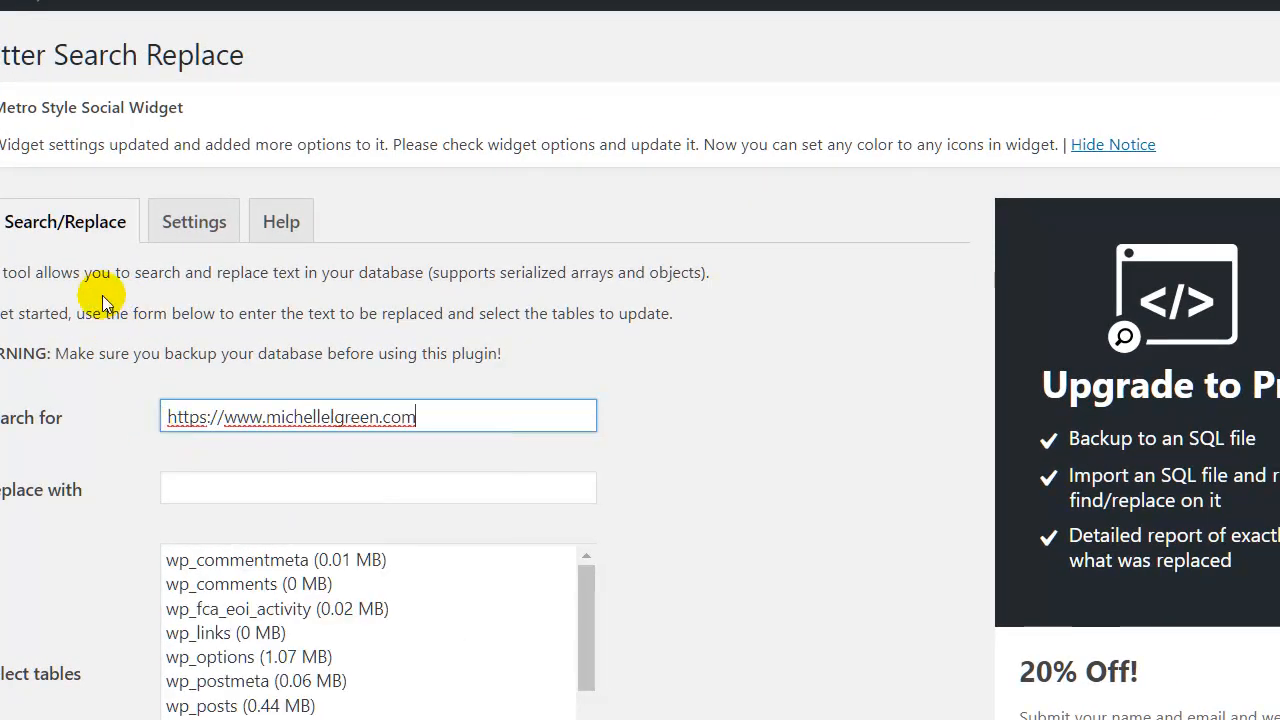
key(Home)
key(Right)
key(Right)
key(Right)
key(Right)
key(shift+Right)
key(Delete)
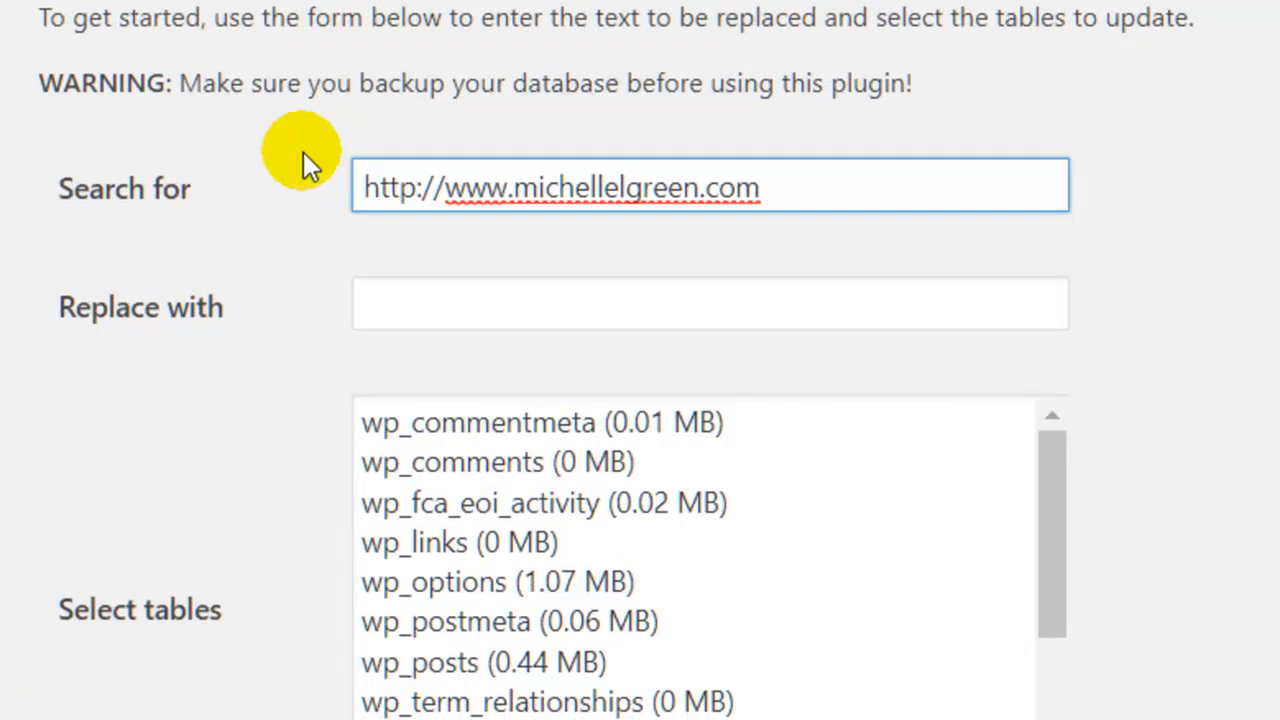
key(Tab)
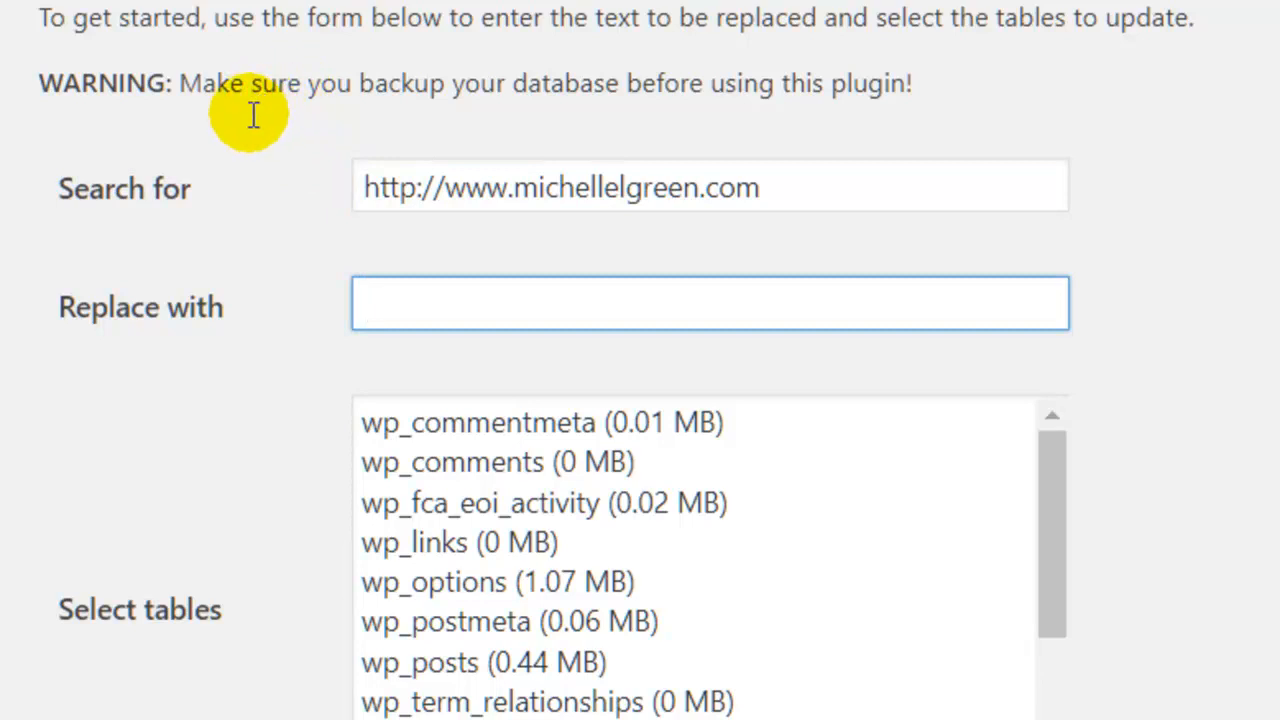
right_click(400, 301)
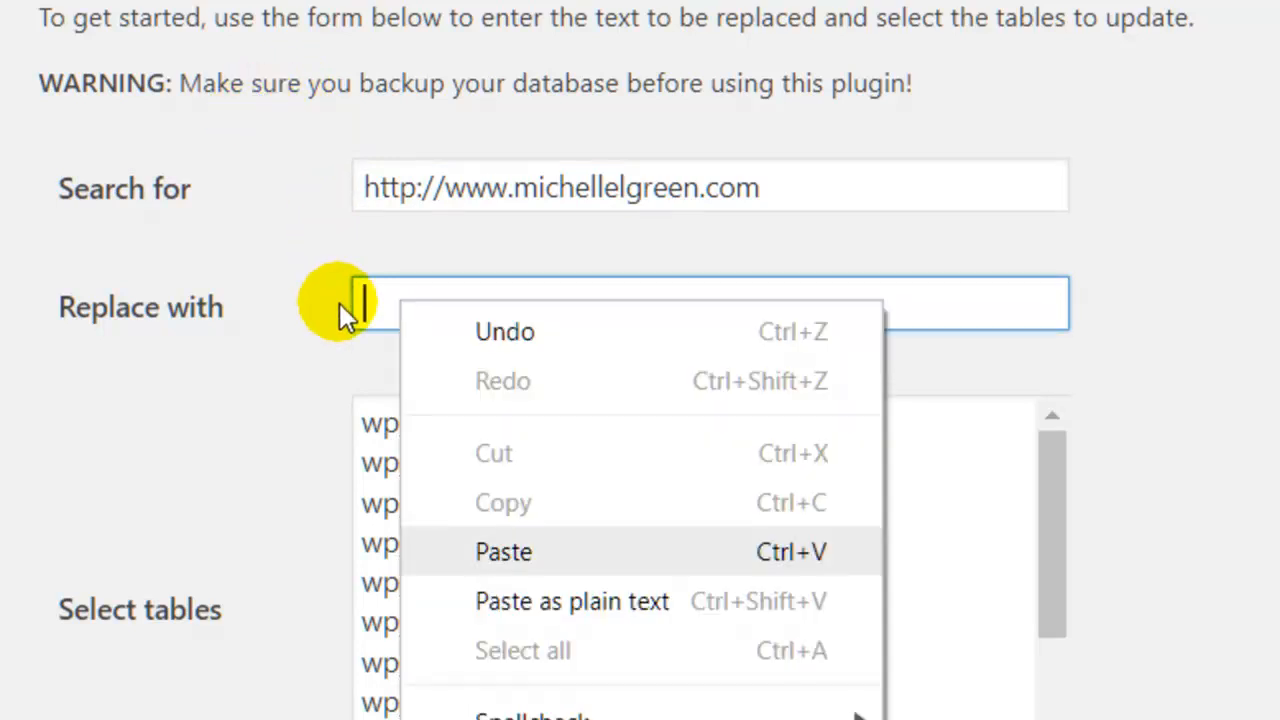
key(Return)
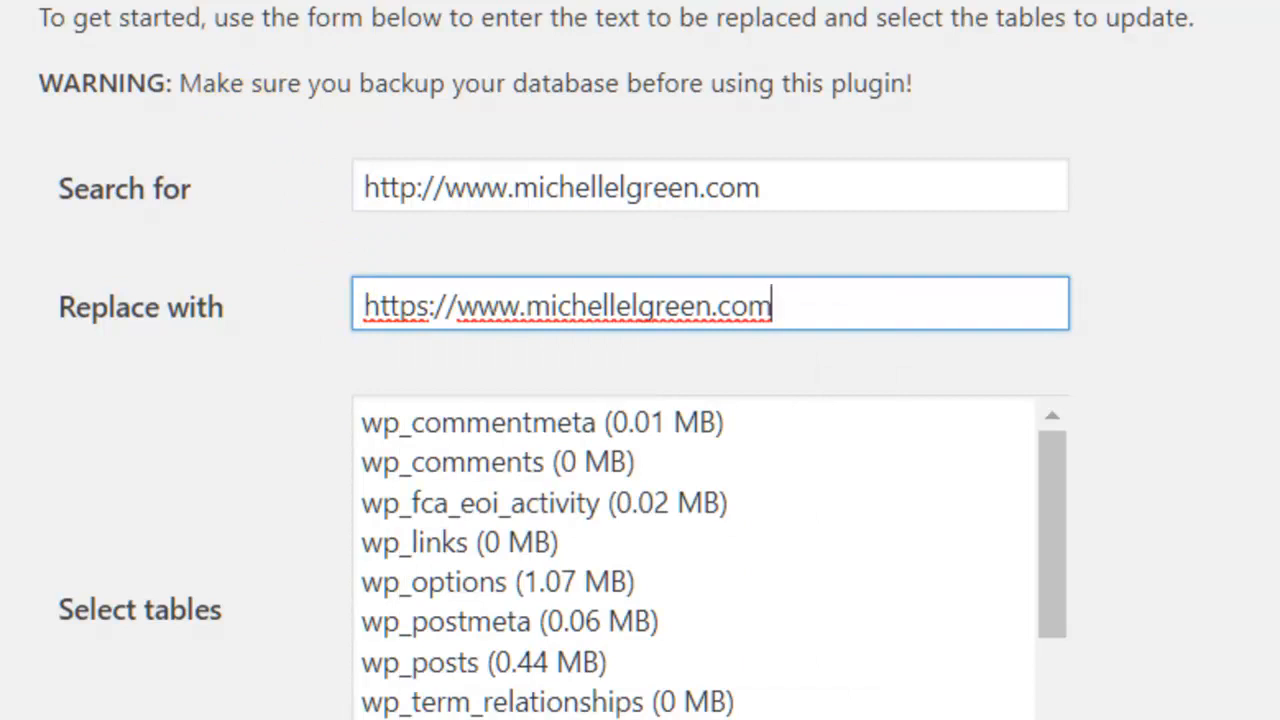
Select all database tables through wp_users, turn off dry run, and run the replacement.
scroll(1154, 268, down, 2)
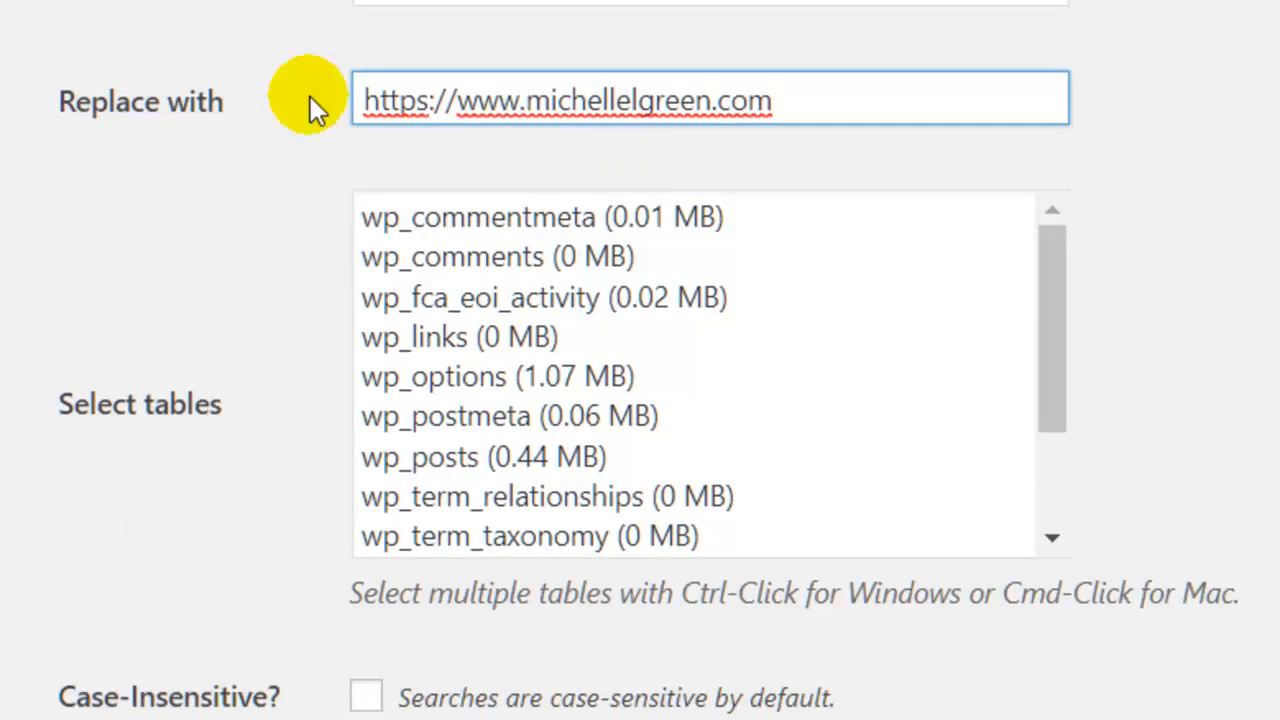
click(390, 217)
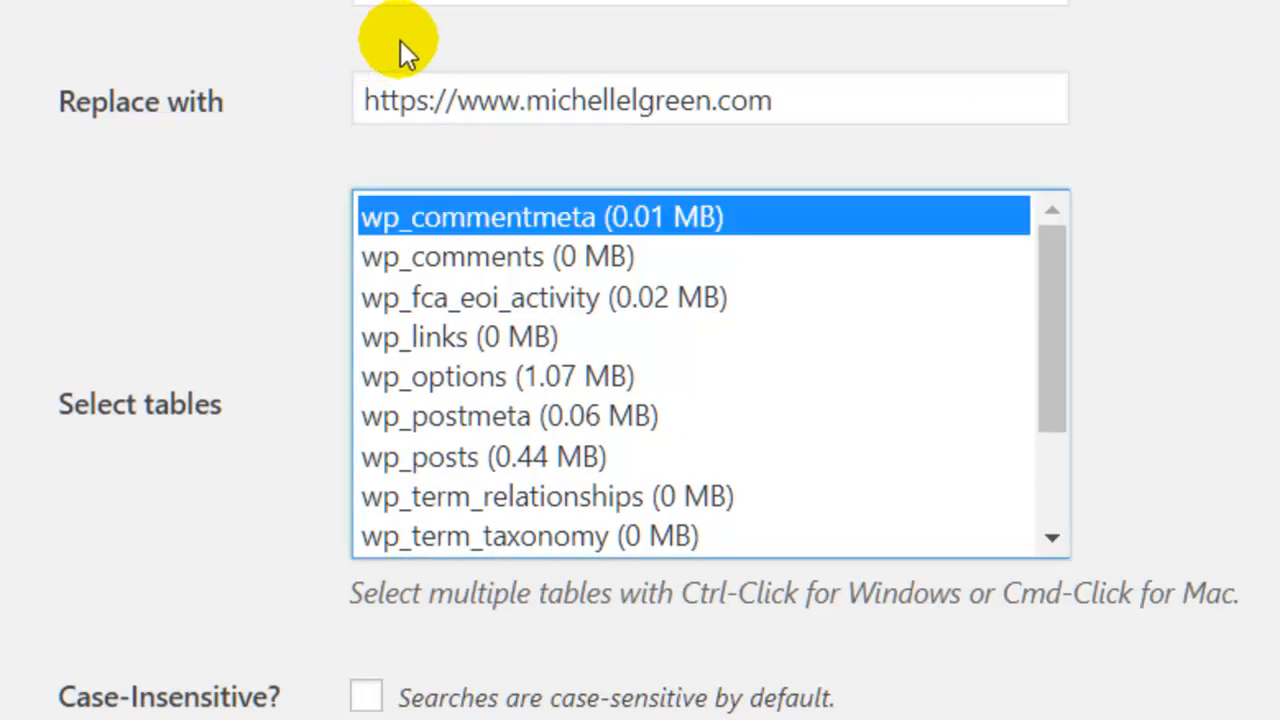
key(shift+Down)
key(shift+Down)
key(shift+Down)
key(shift+Down)
key(shift+Down)
key(shift+Down)
key(shift+Down)
key(shift+Down)
key(shift+Down)
key(shift+Down)
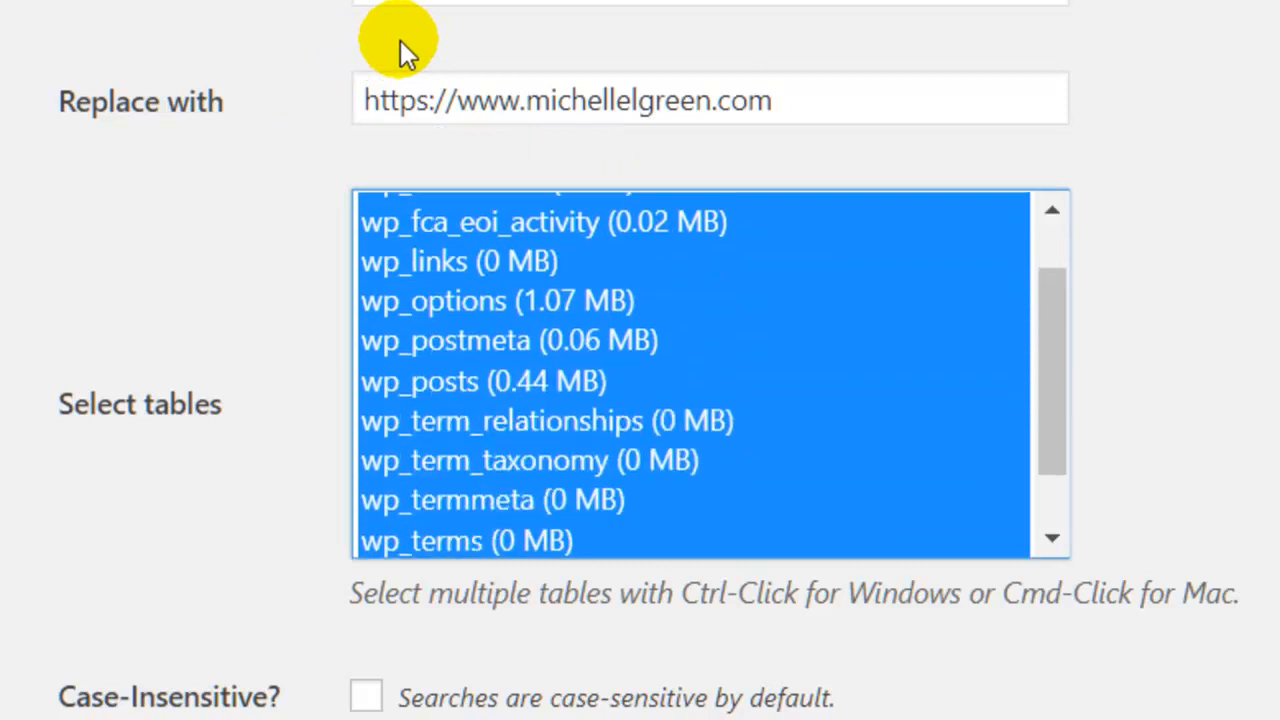
key(shift+Down)
key(shift+Down)
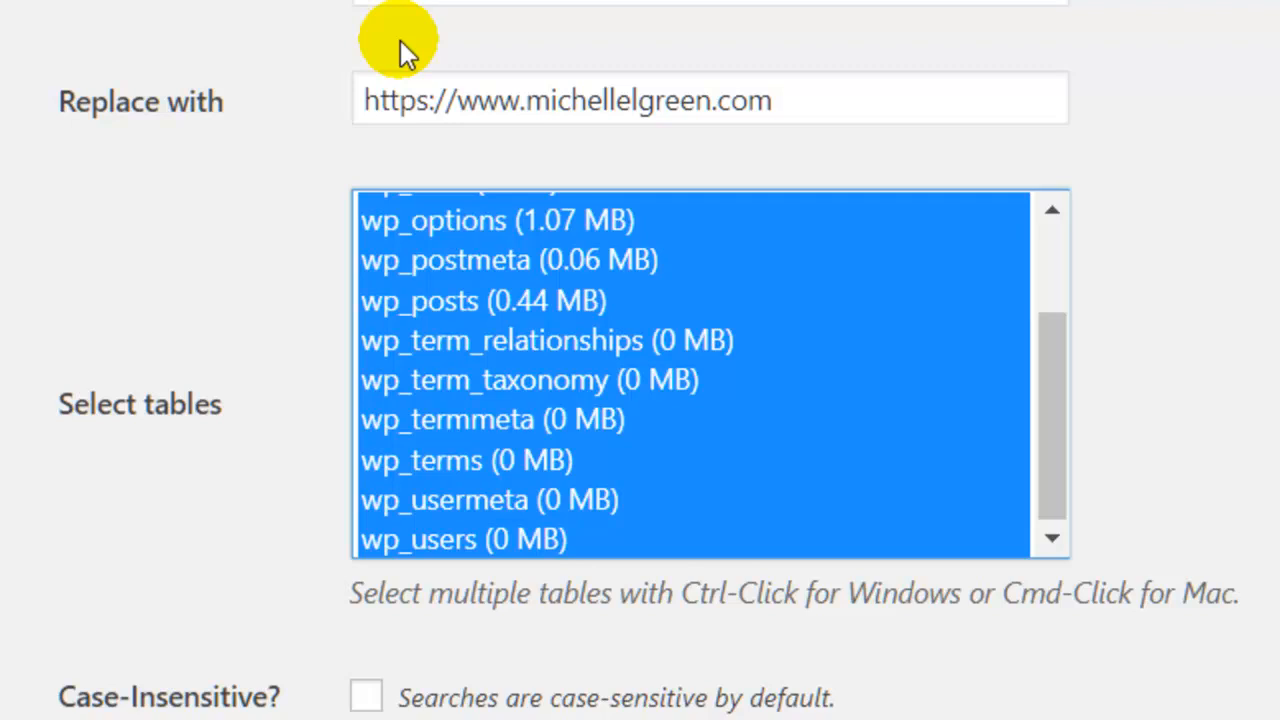
scroll(1063, 120, down, 4)
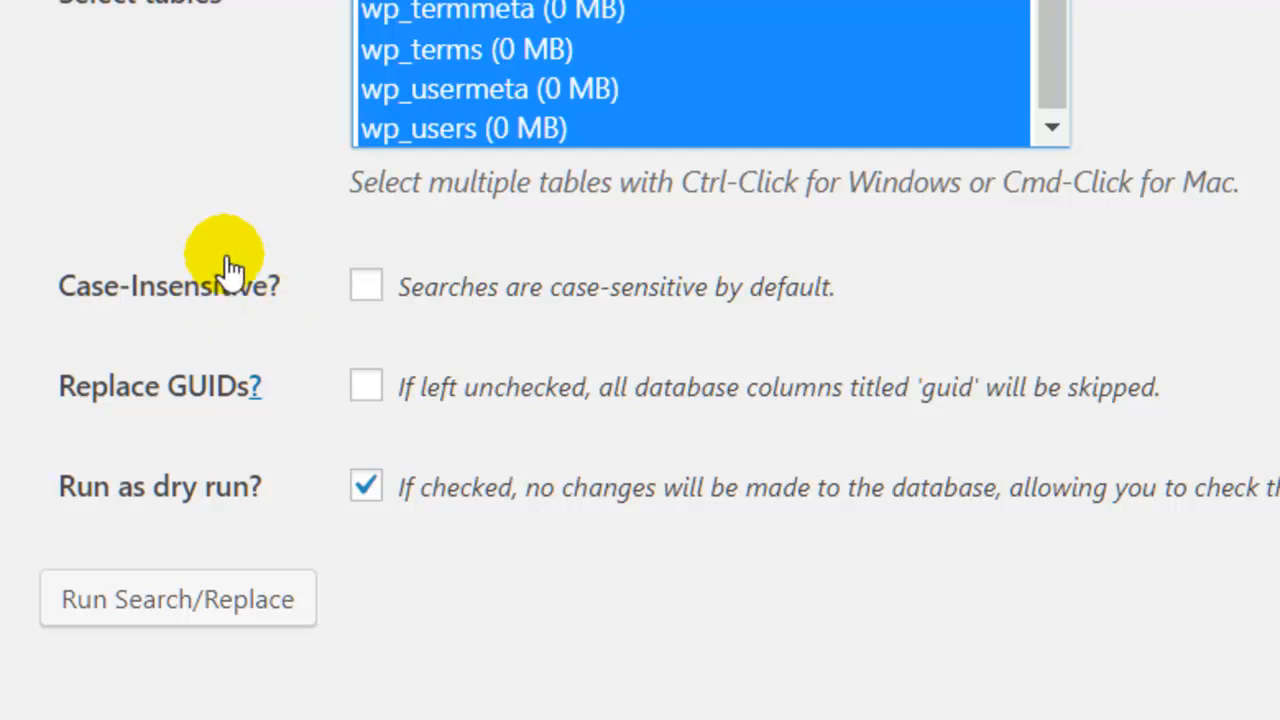
click(287, 486)
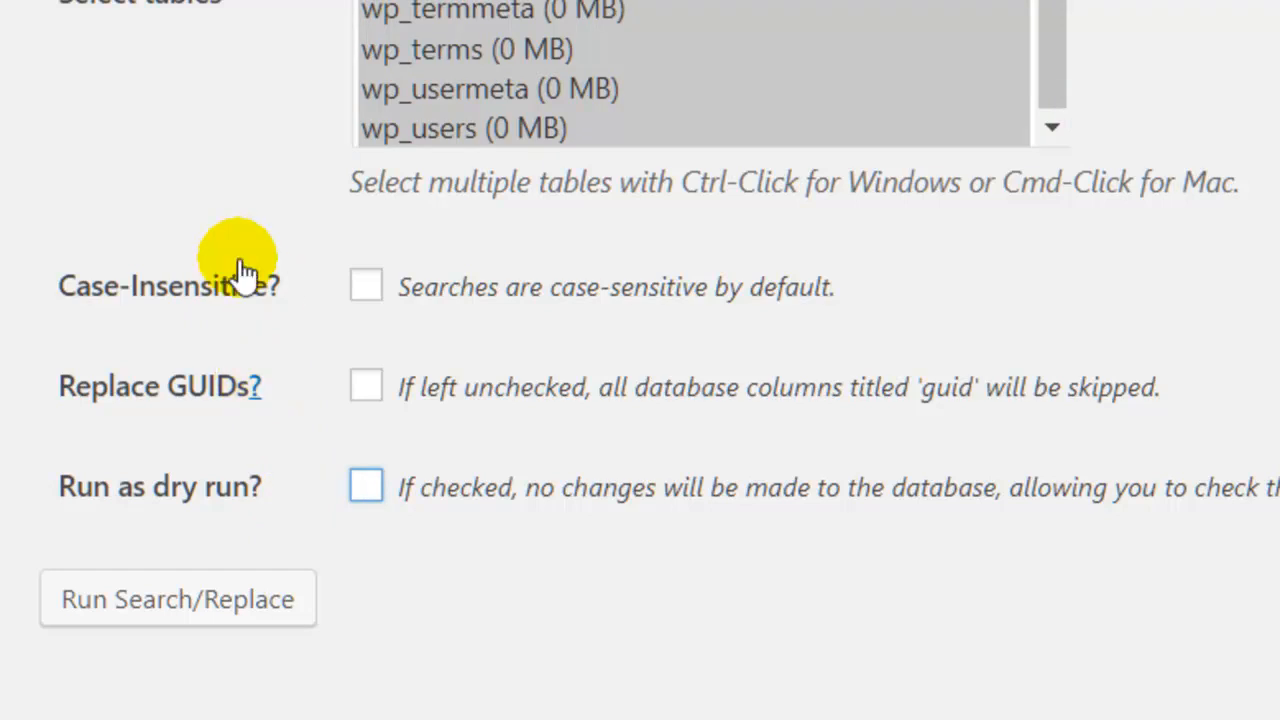
scroll(436, 364, up, 1)
scroll(436, 364, down, 1)
click(178, 599)
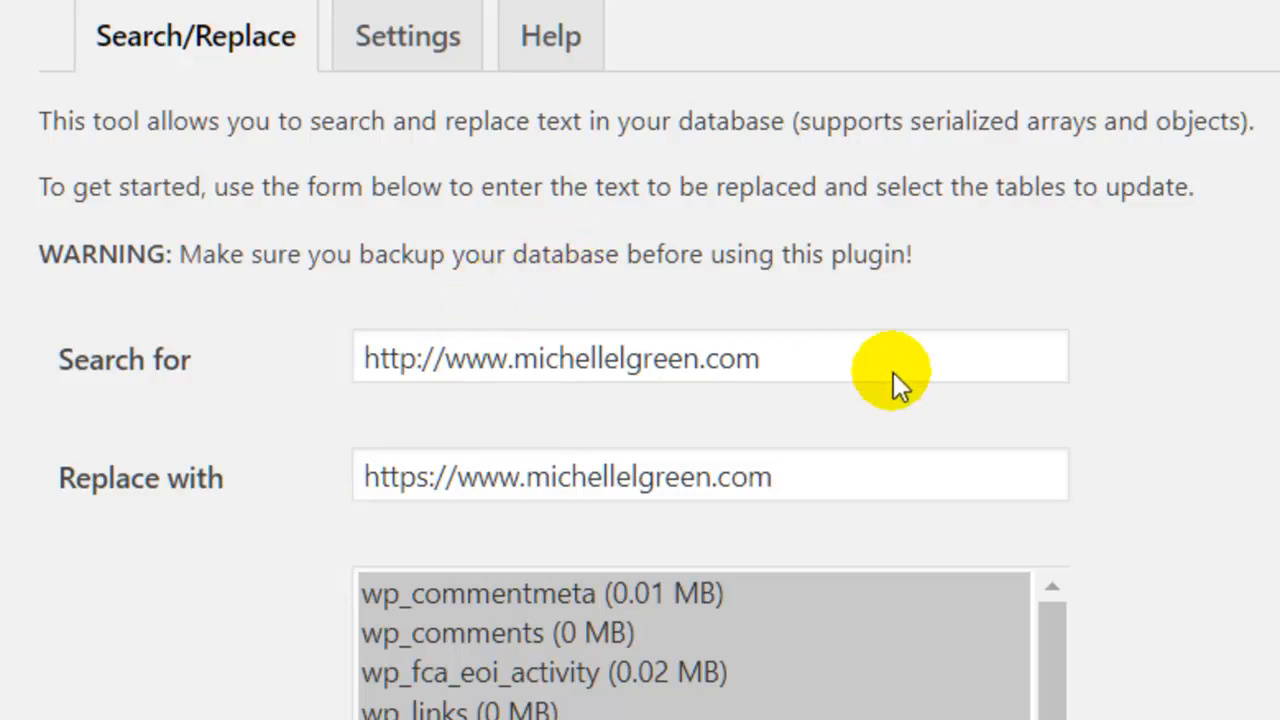
scroll(1051, 350, down, 5)
scroll(1010, 359, up, 5)
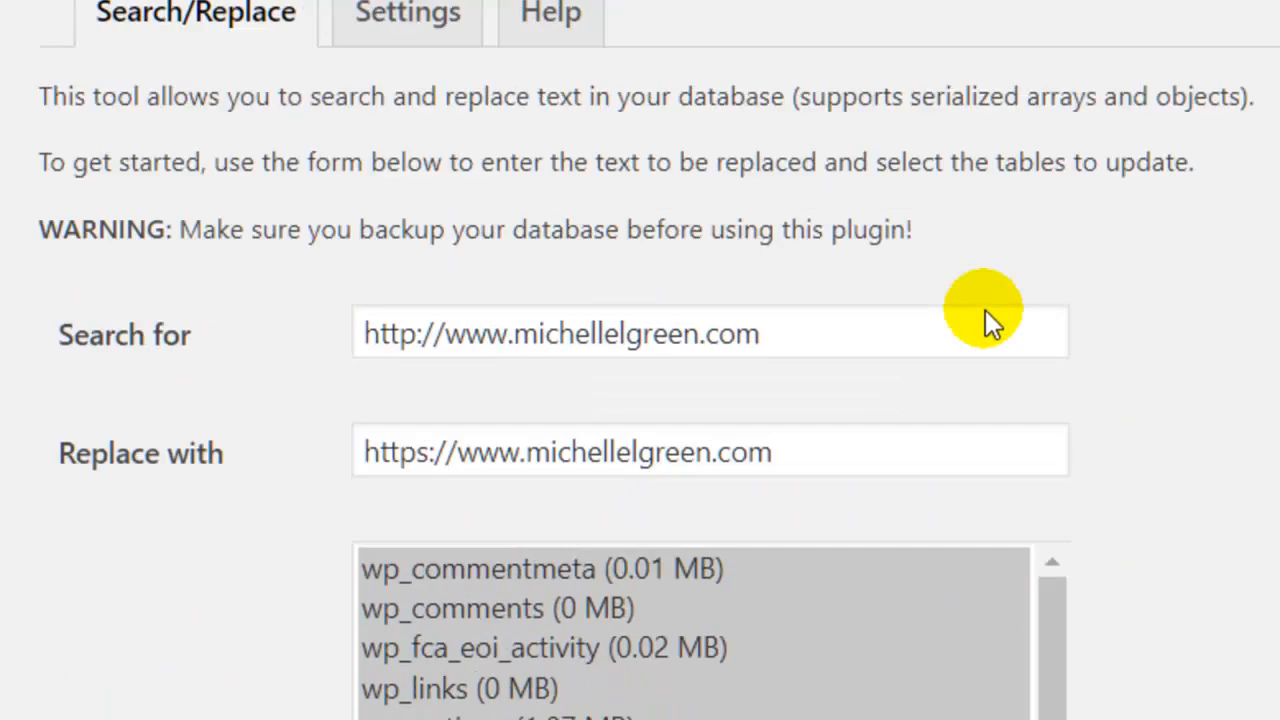
scroll(367, 194, down, 2)
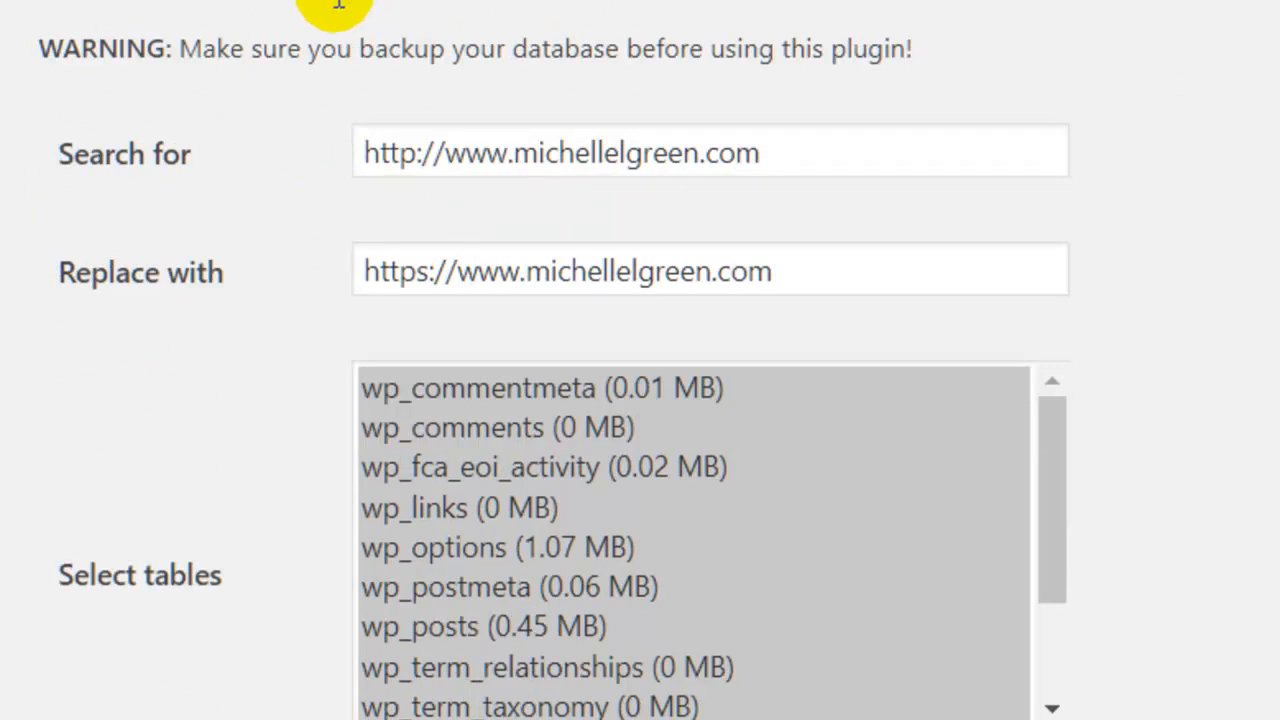
click(512, 152)
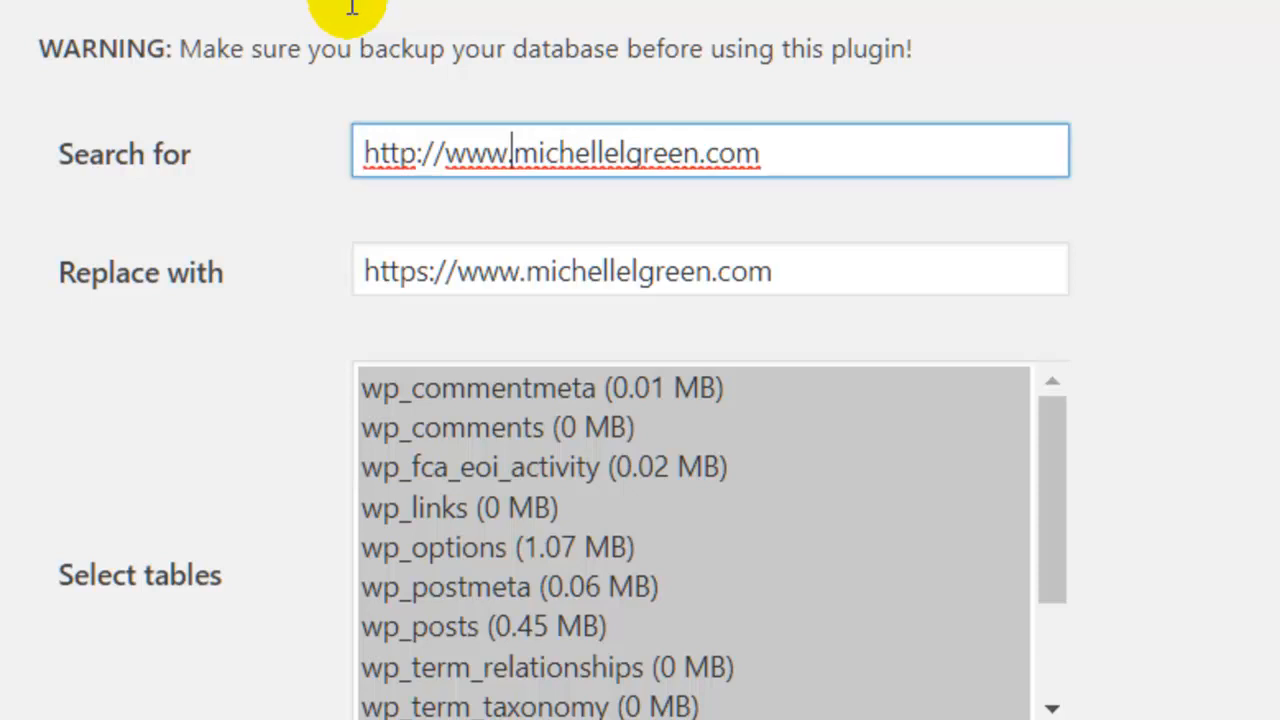
key(BackSpace)
key(BackSpace)
key(BackSpace)
key(BackSpace)
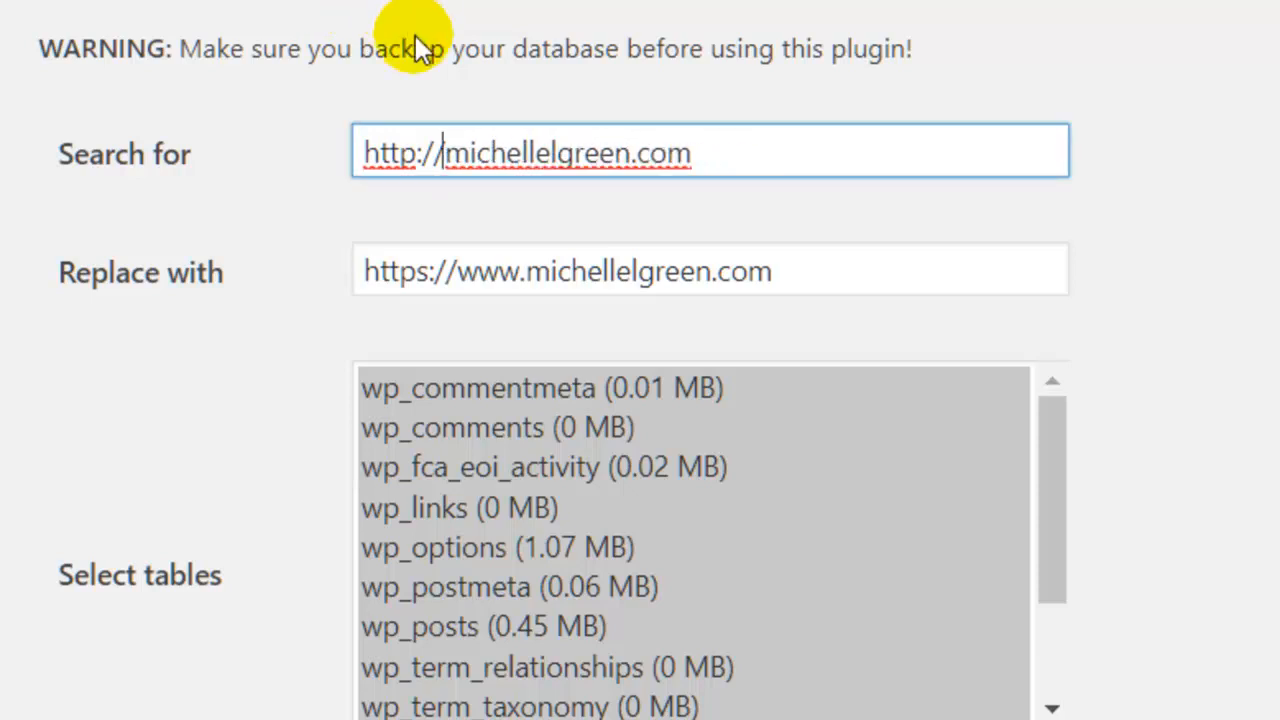
click(523, 271)
key(BackSpace)
key(BackSpace)
key(BackSpace)
key(BackSpace)
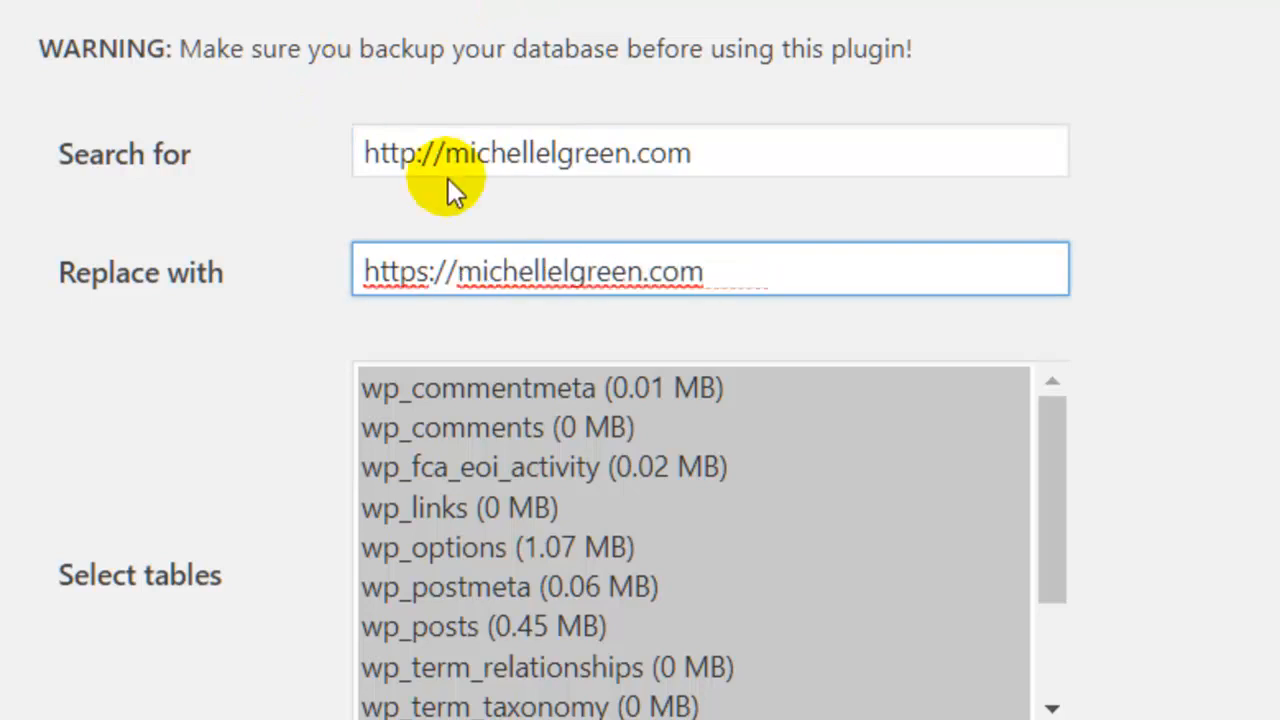
click(944, 195)
Untick Run as dry run and run the non-www search/replace.
scroll(977, 221, down, 5)
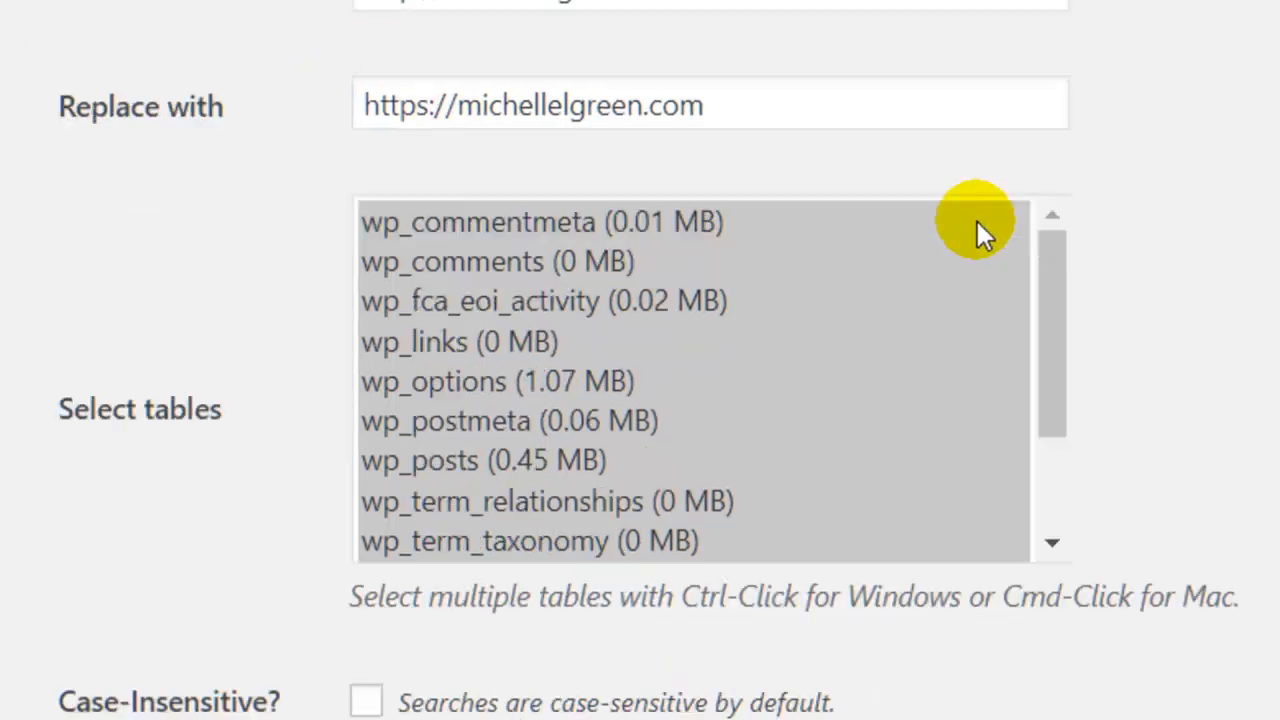
scroll(964, 252, down, 2)
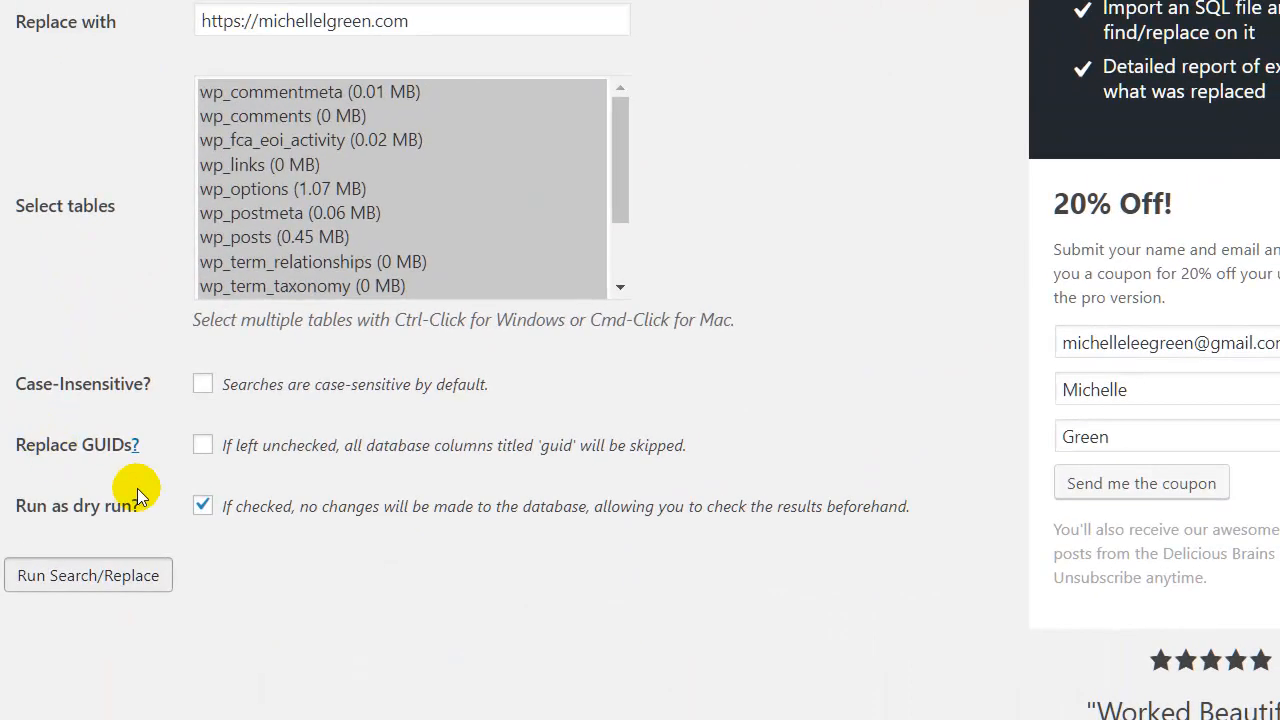
click(205, 485)
click(203, 505)
click(88, 574)
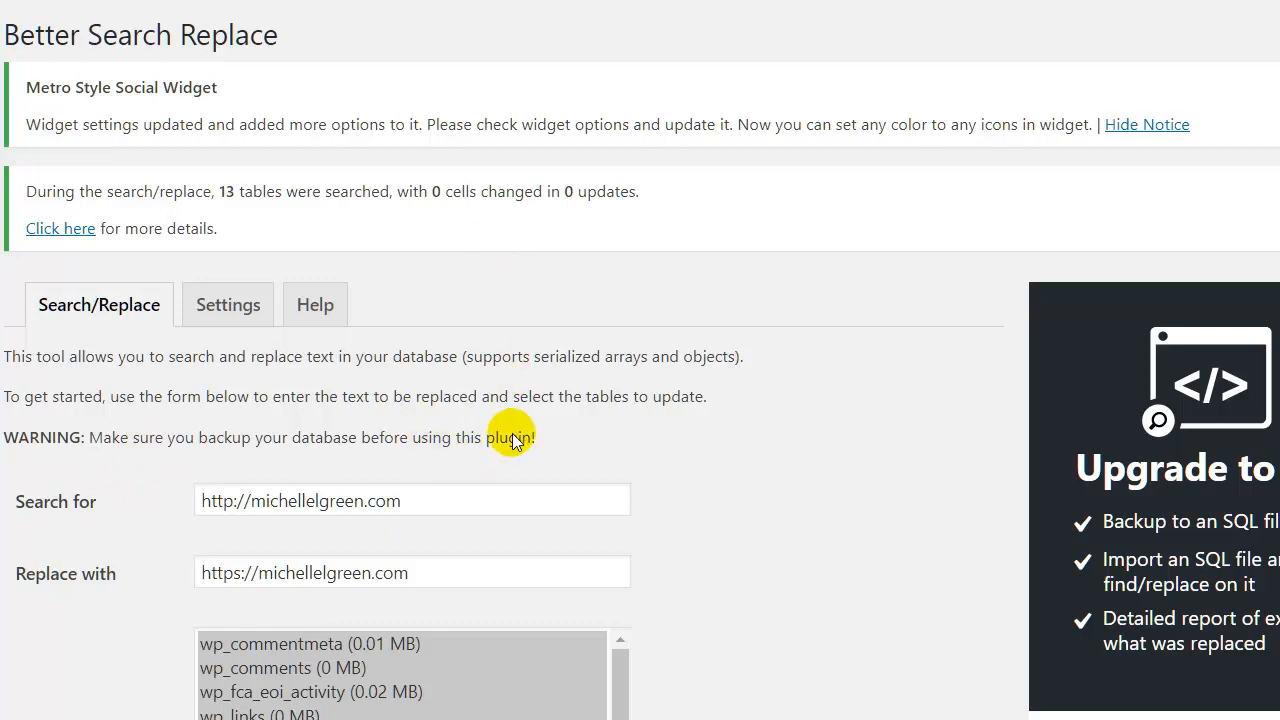
Scroll through the Better Search Replace results report.
scroll(520, 470, down, 5)
scroll(514, 474, up, 5)
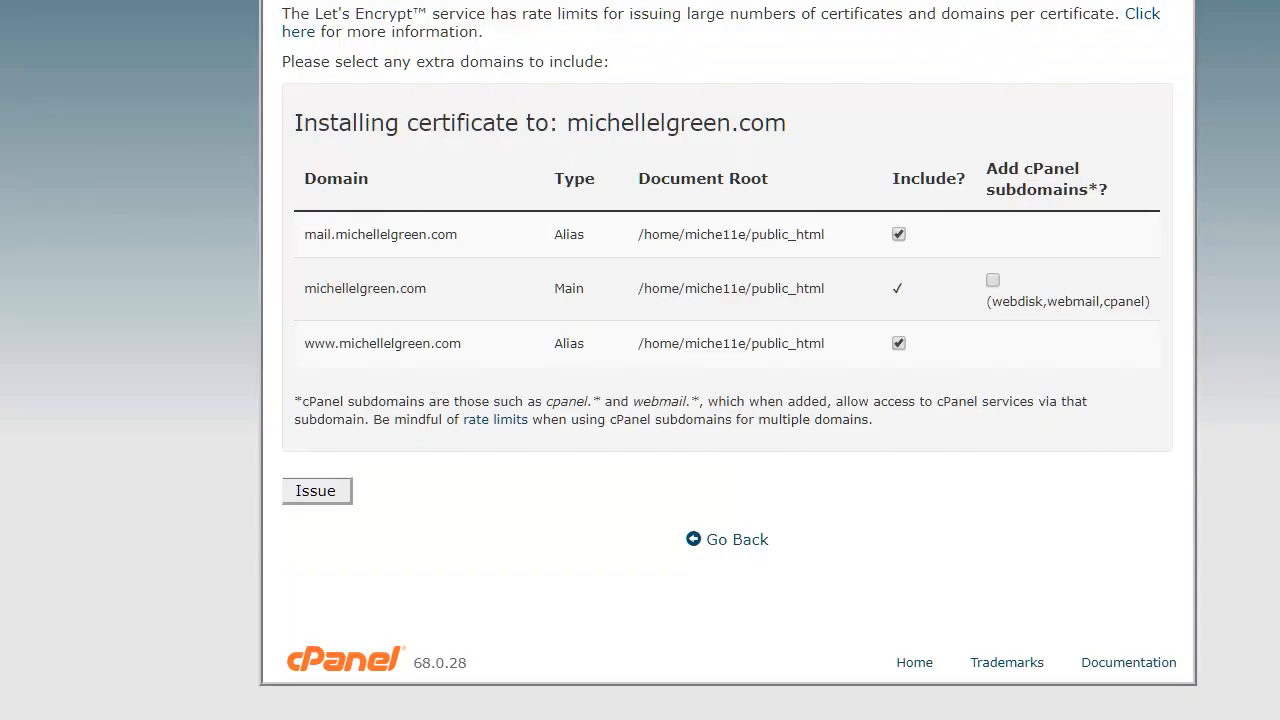
Scroll the cPanel home page to find File Manager under Files.
scroll(206, 226, up, 2)
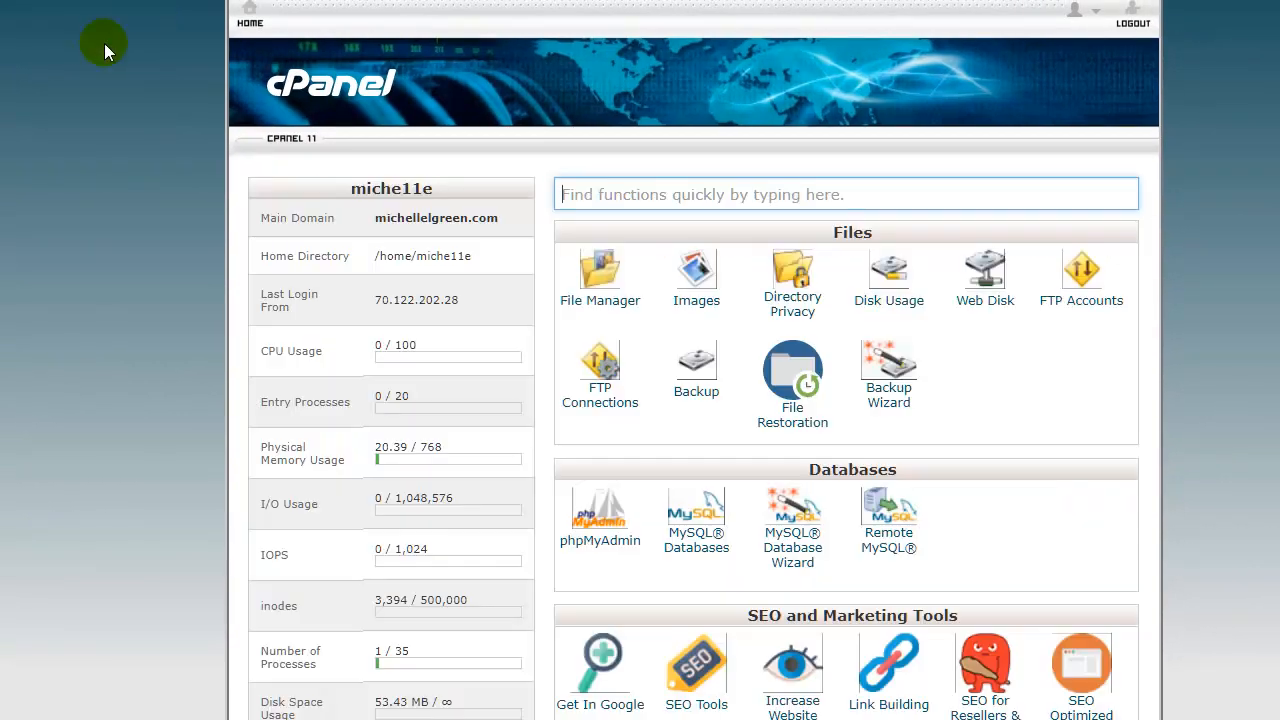
scroll(1077, 333, down, 2)
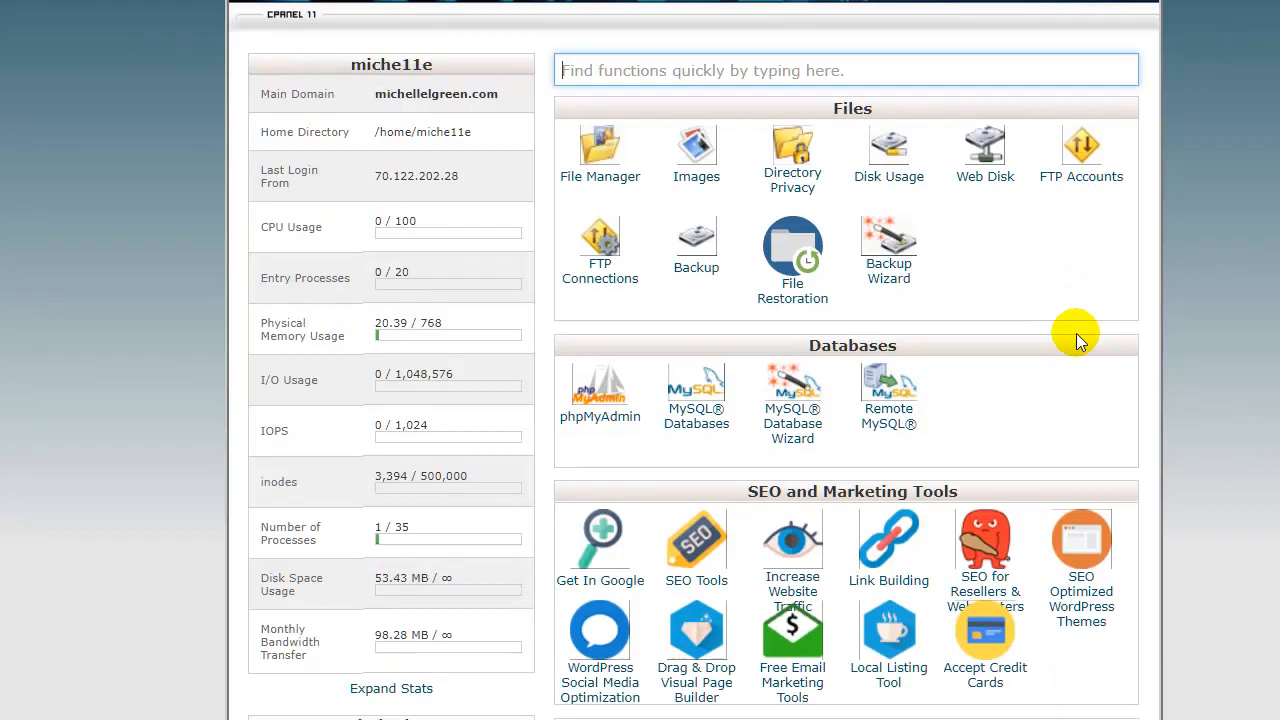
scroll(1077, 333, up, 2)
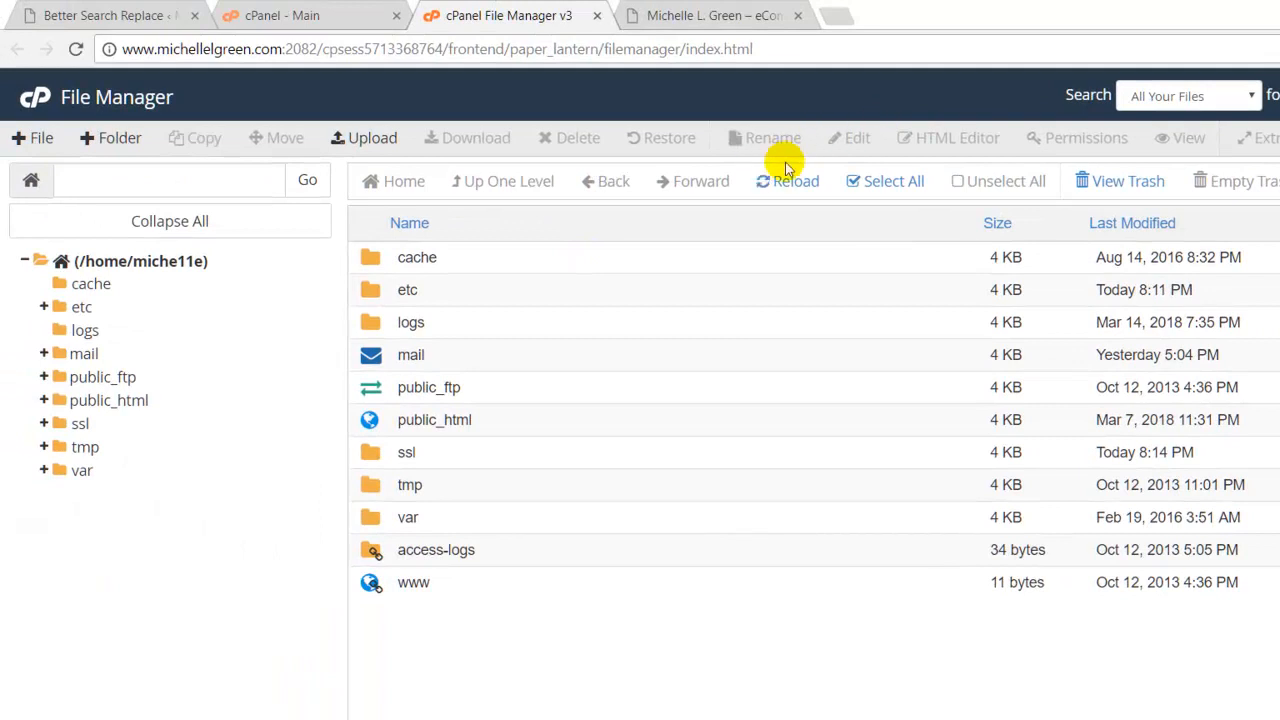
Enable showing hidden dotfiles in the File Manager preferences.
click(1230, 80)
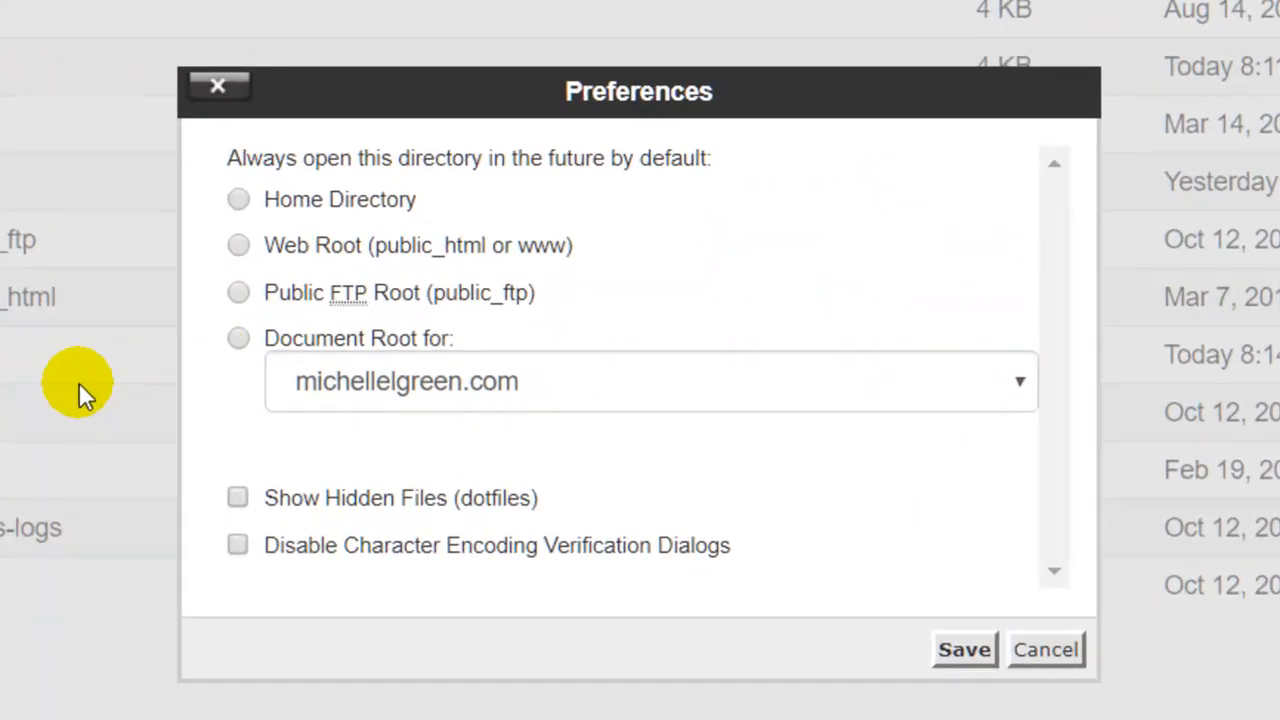
key(space)
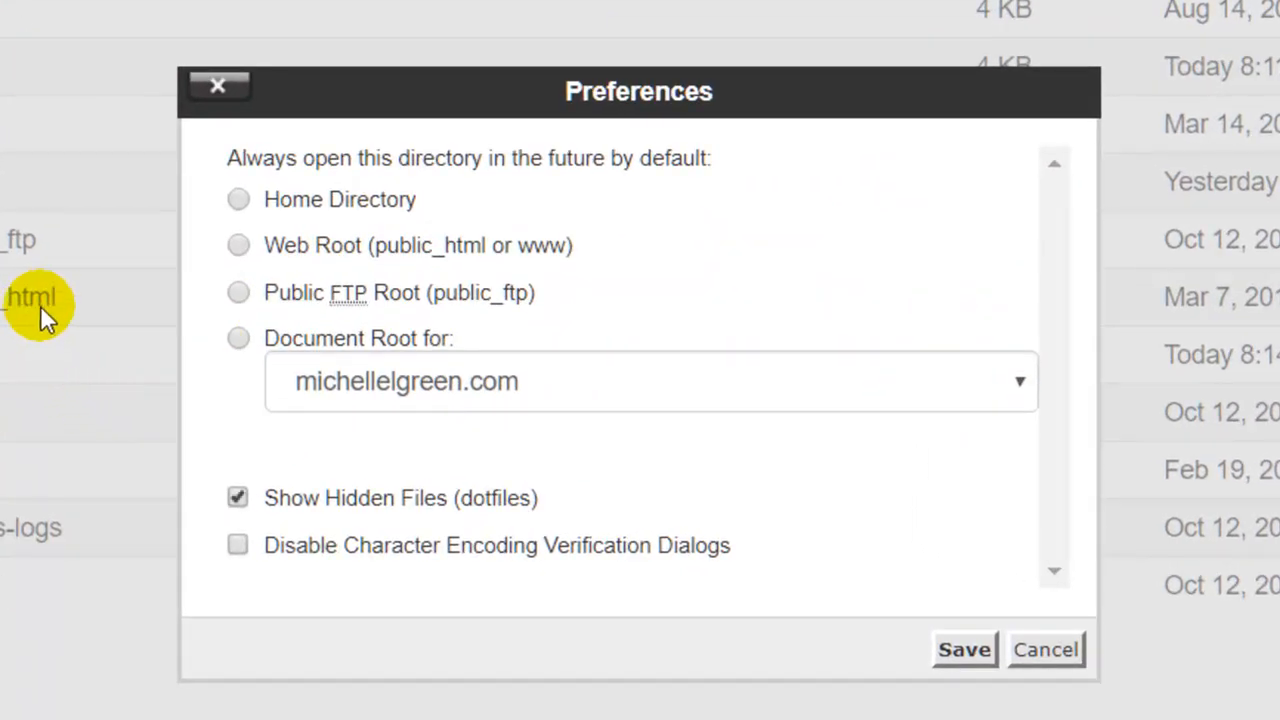
click(965, 650)
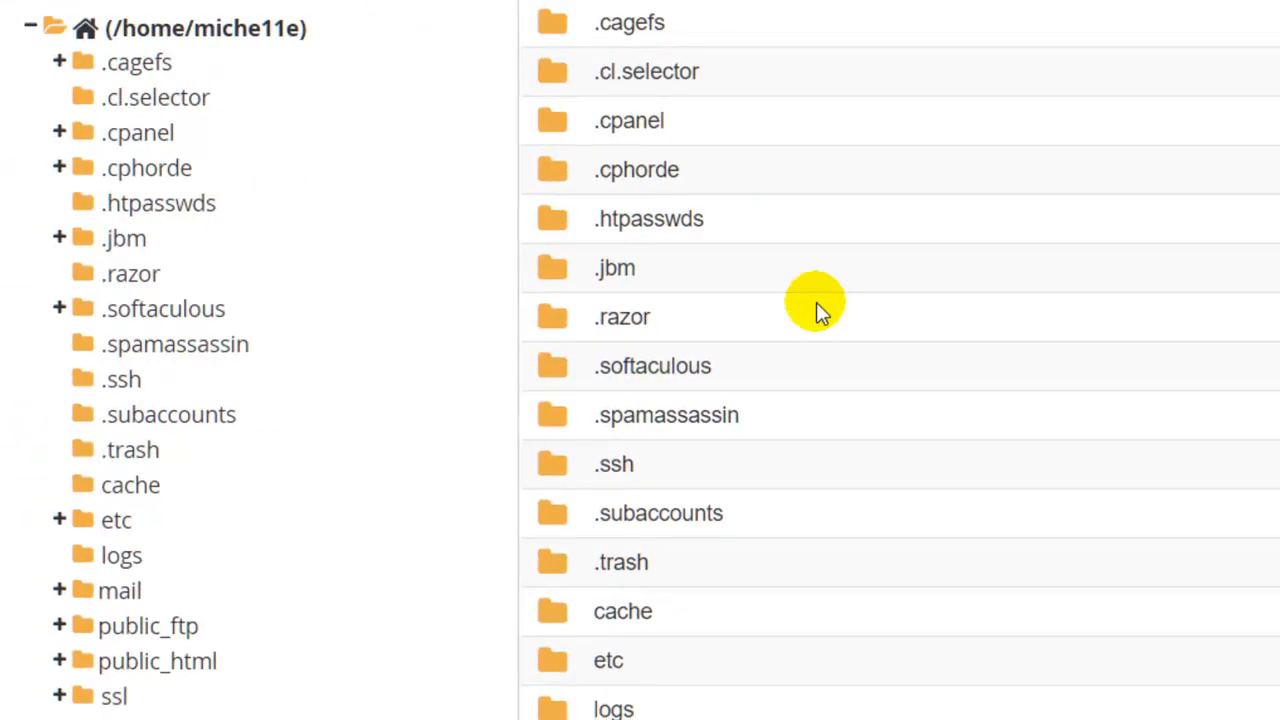
Open the public_html folder to list the WordPress files.
scroll(824, 318, down, 5)
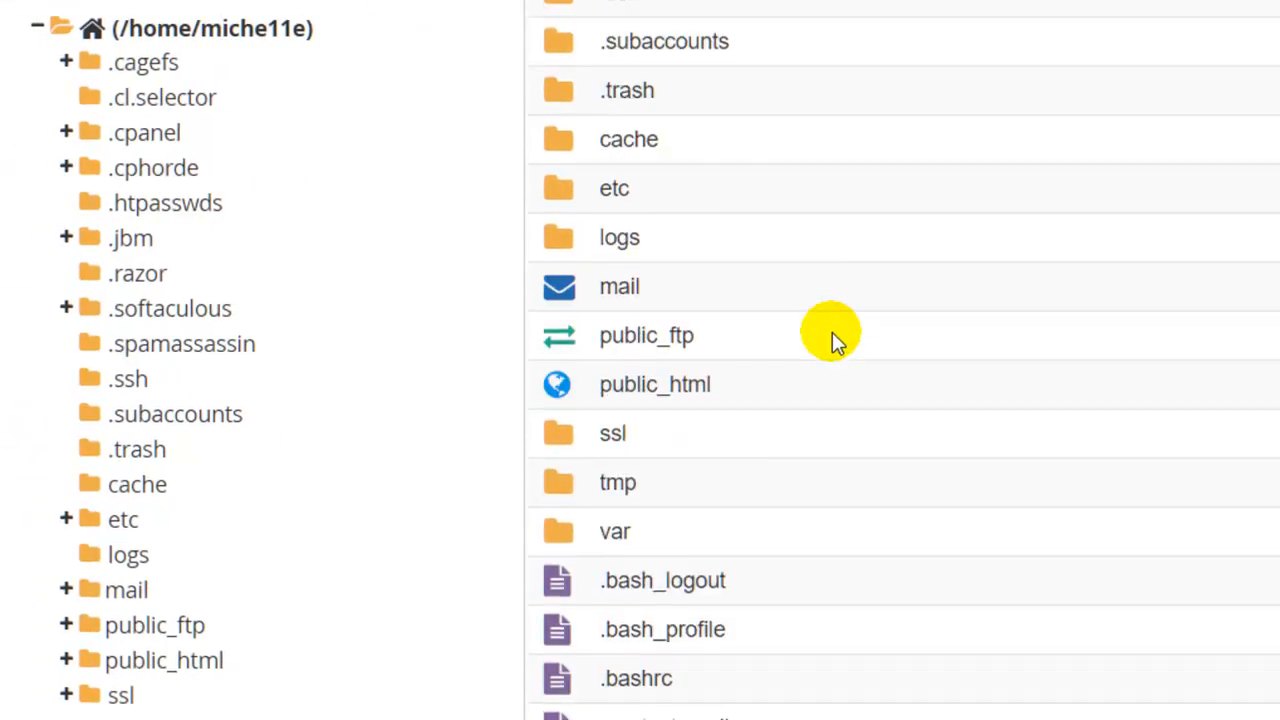
scroll(812, 312, down, 2)
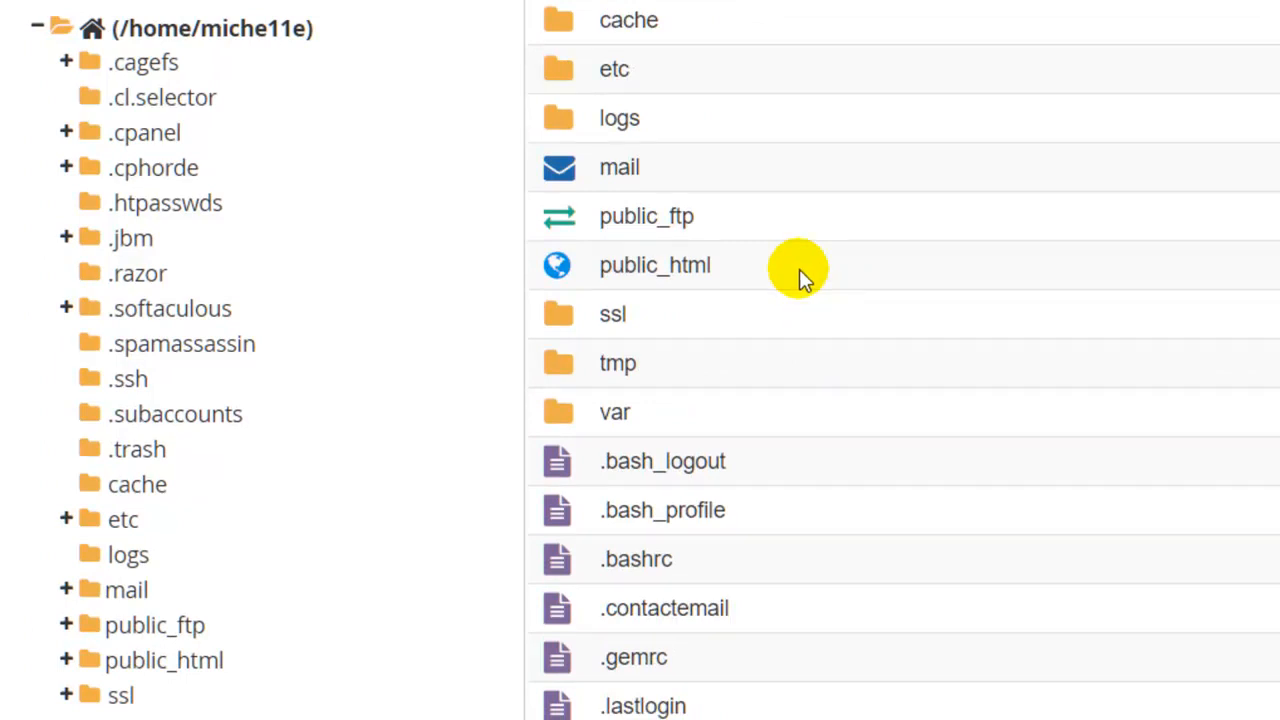
double_click(799, 269)
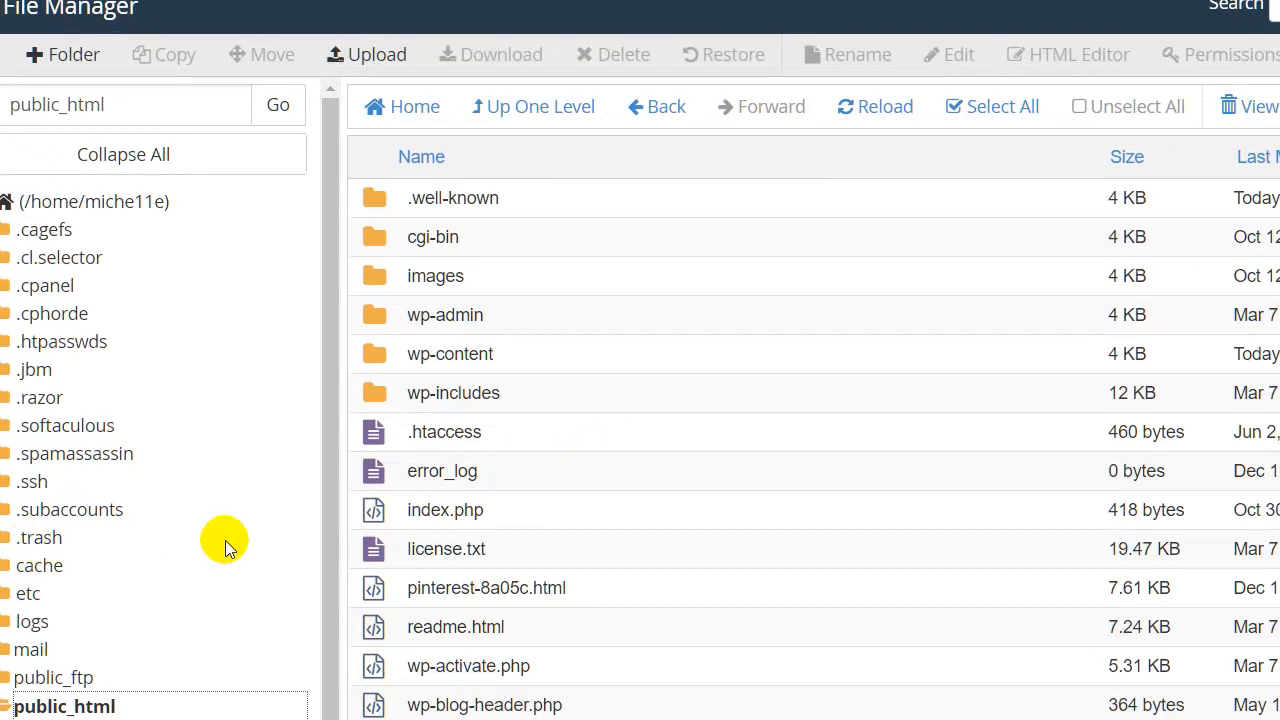
scroll(640, 485, down, 3)
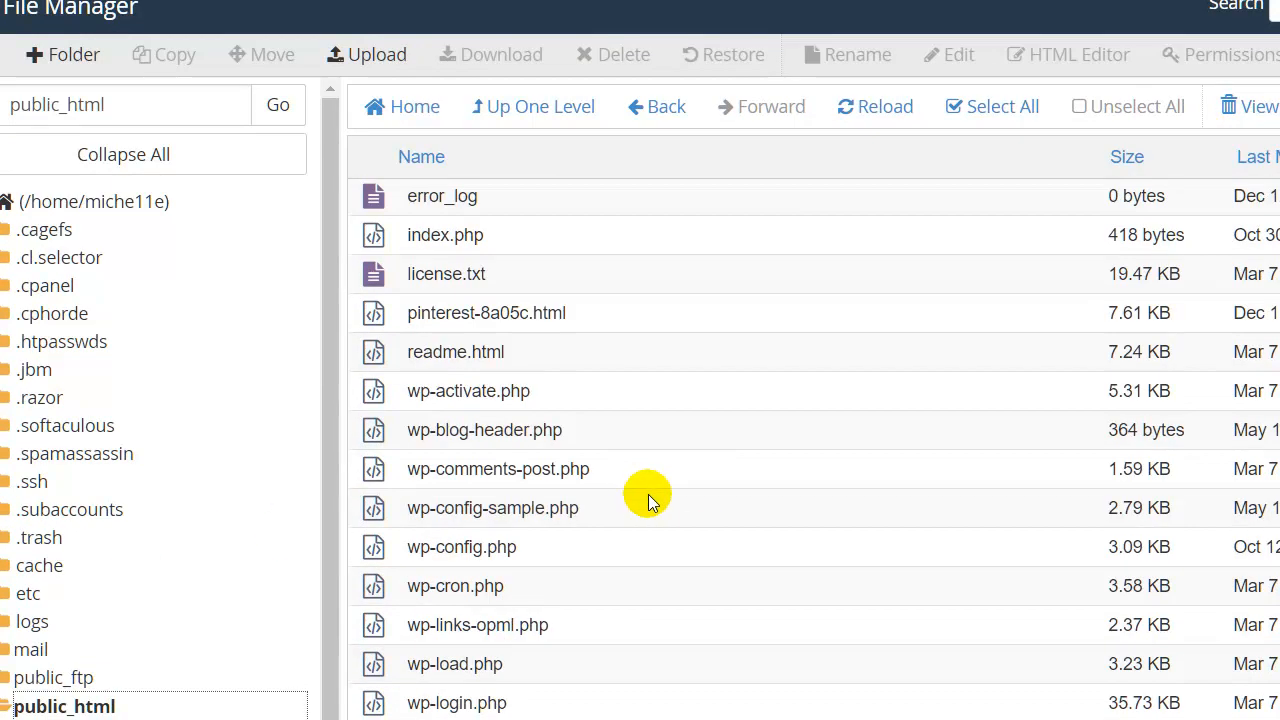
scroll(645, 490, up, 2)
scroll(649, 491, up, 1)
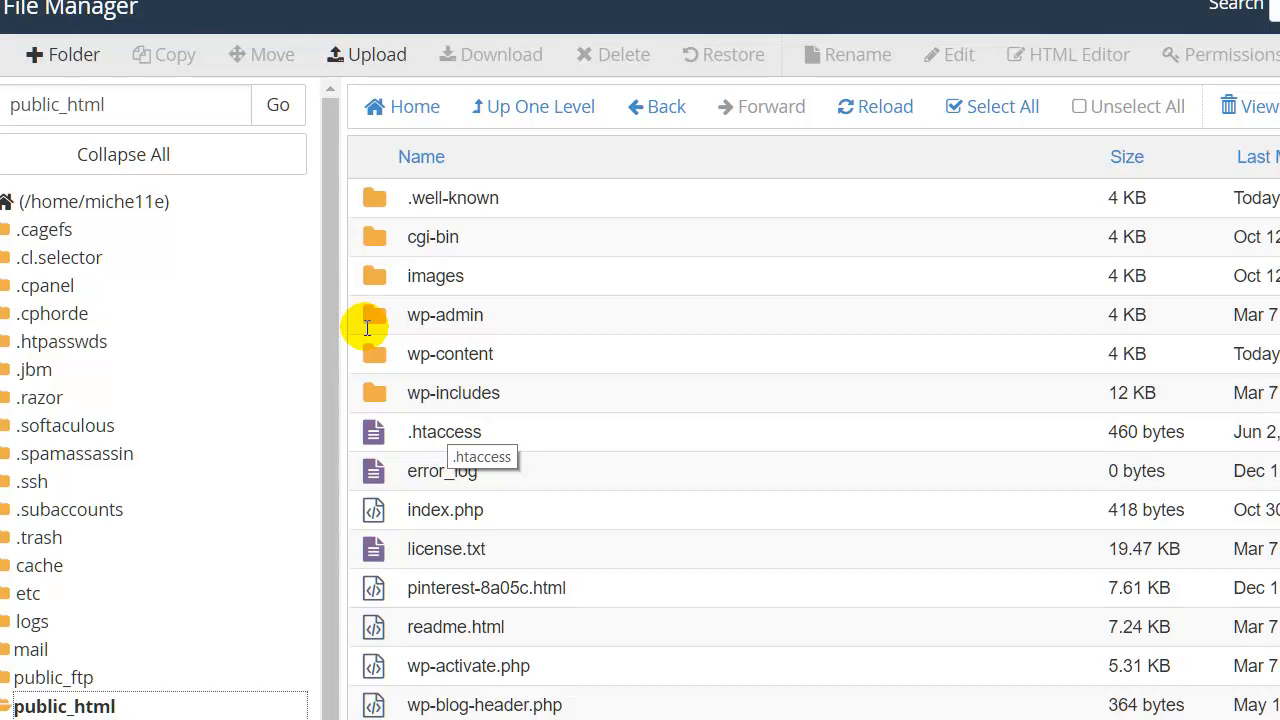
Edit .htaccess and paste the https 301 redirect rewrite rules at its end.
click(430, 432)
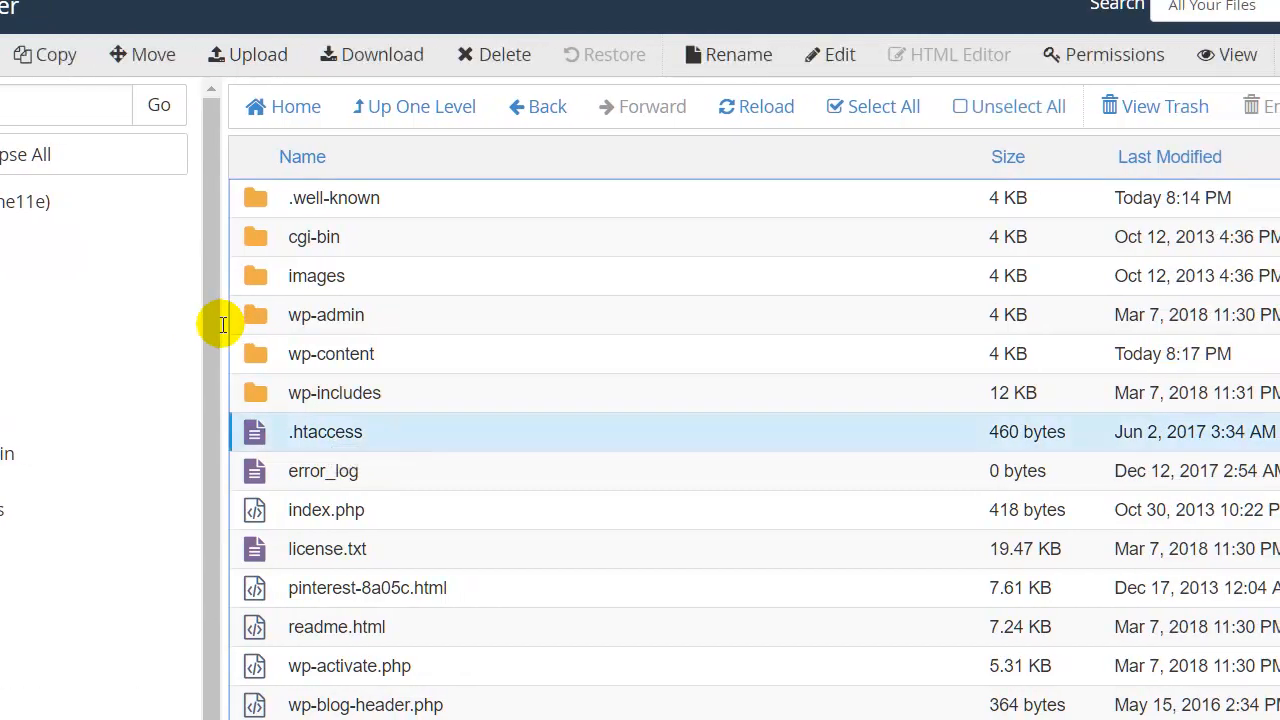
right_click(322, 432)
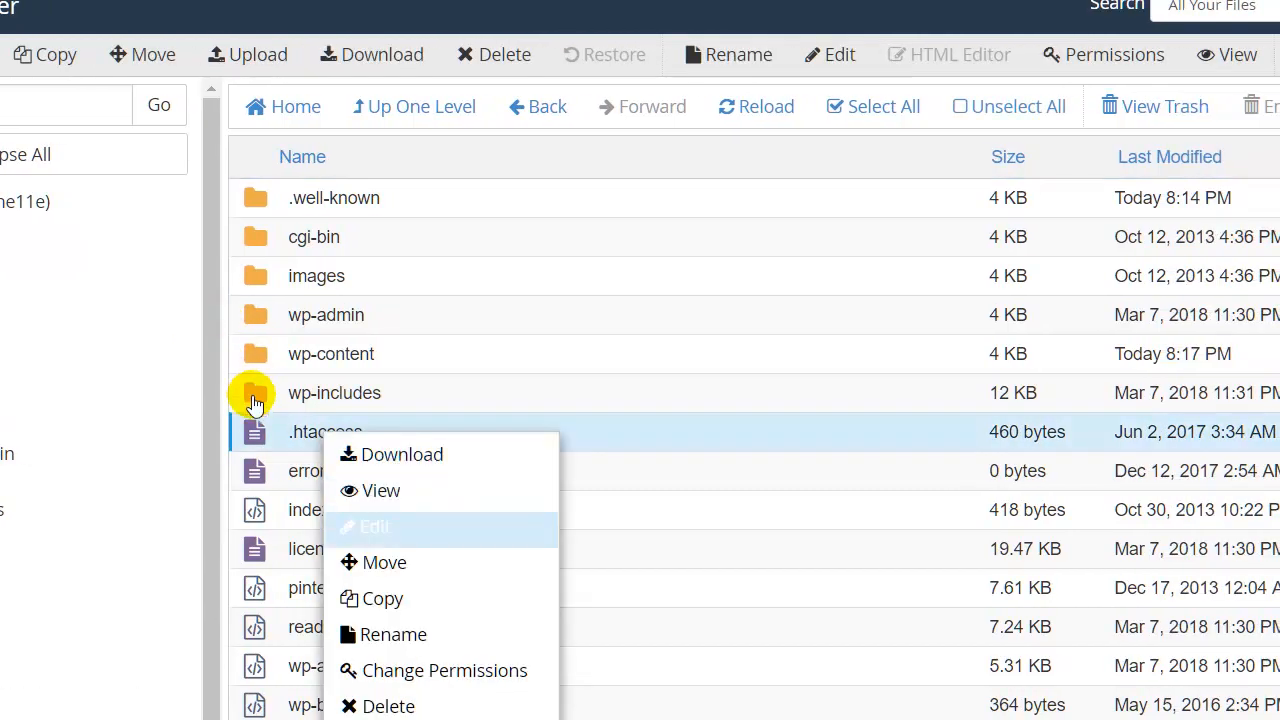
click(376, 527)
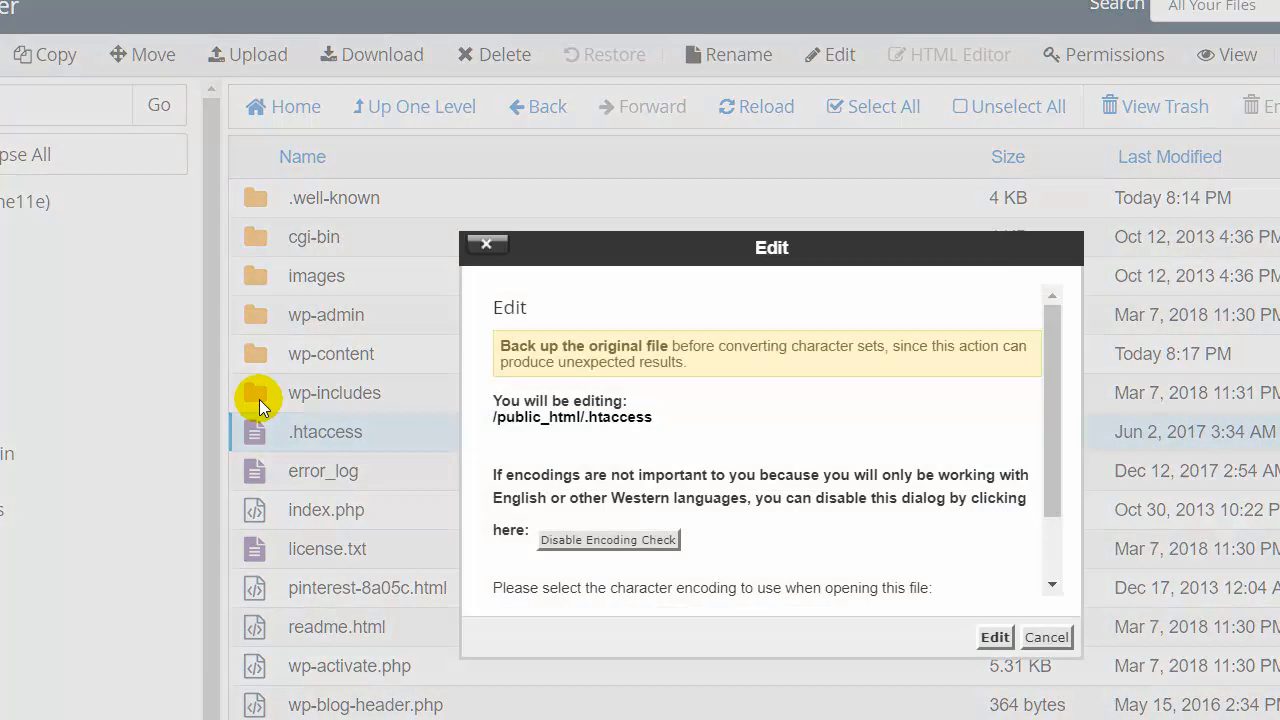
drag(1052, 430, 1052, 495)
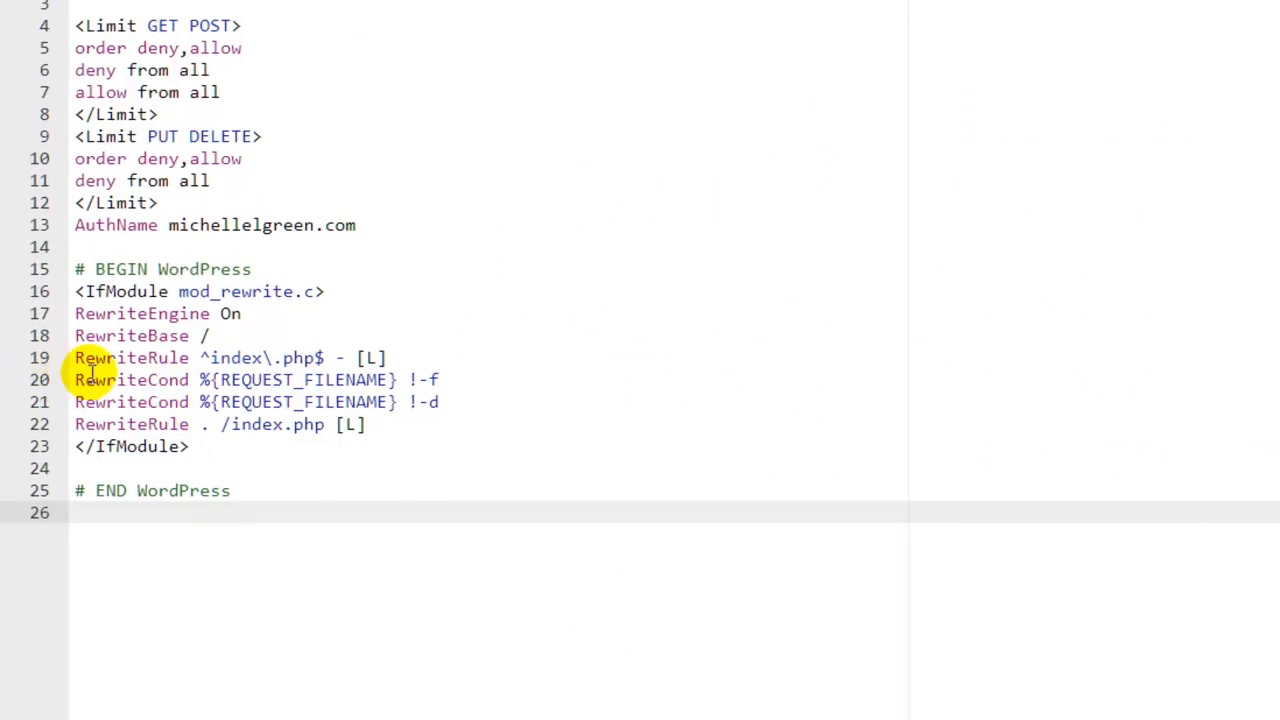
right_click(137, 411)
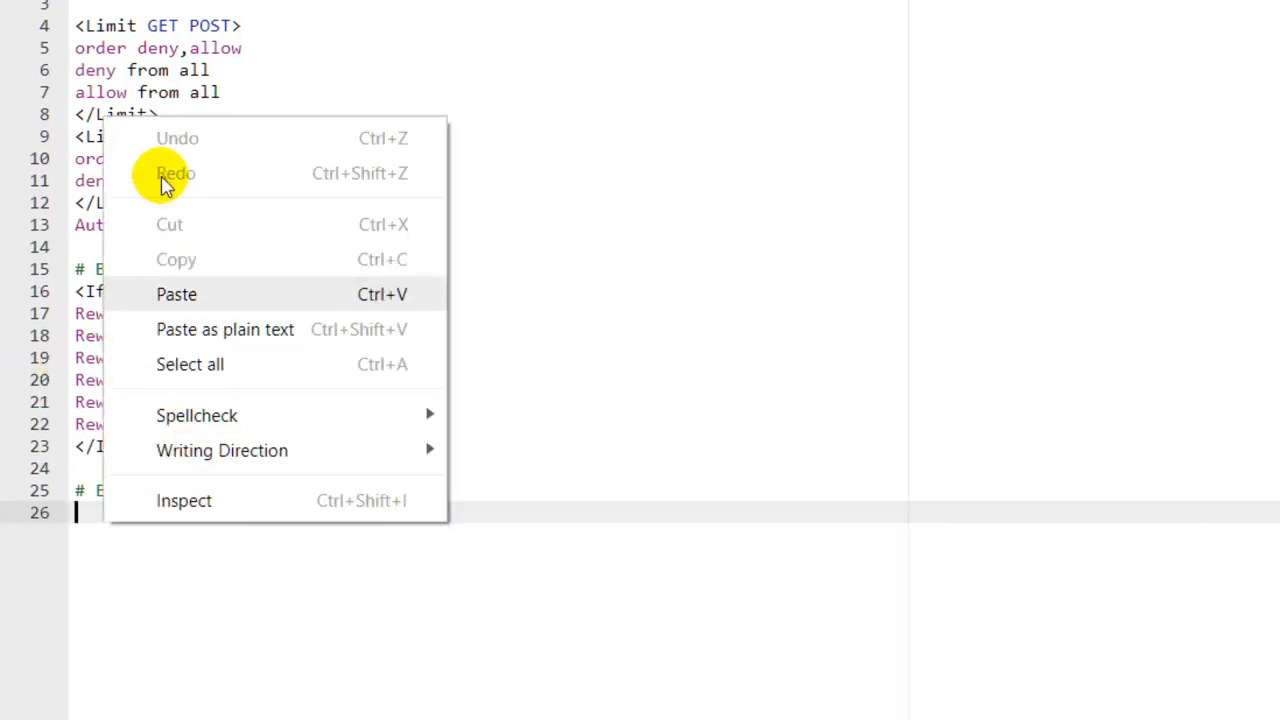
click(163, 294)
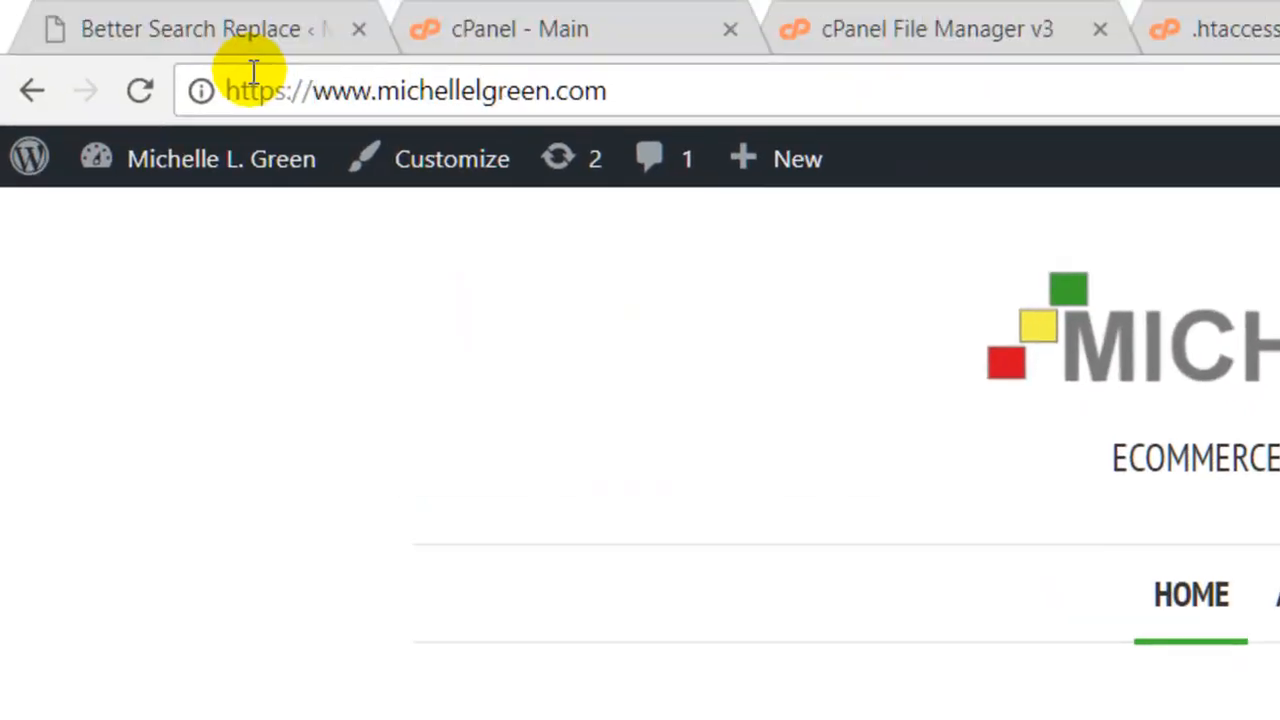
drag(313, 90, 30, 72)
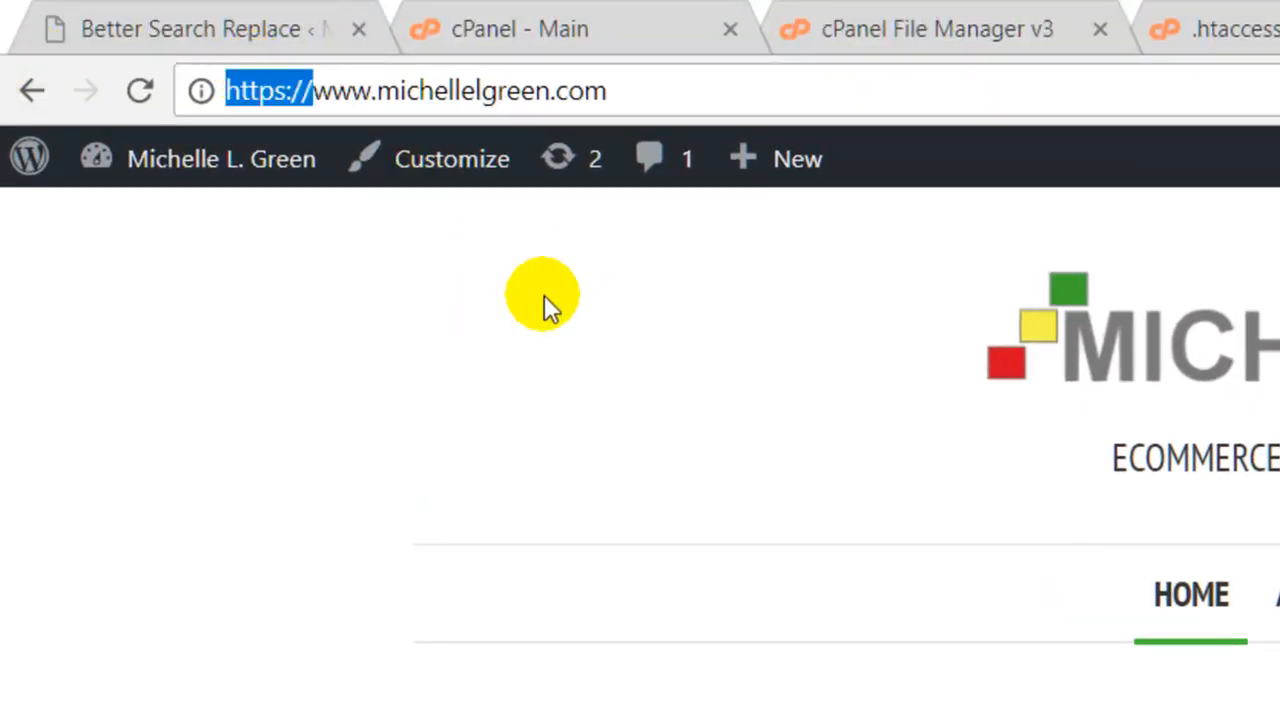
key(BackSpace)
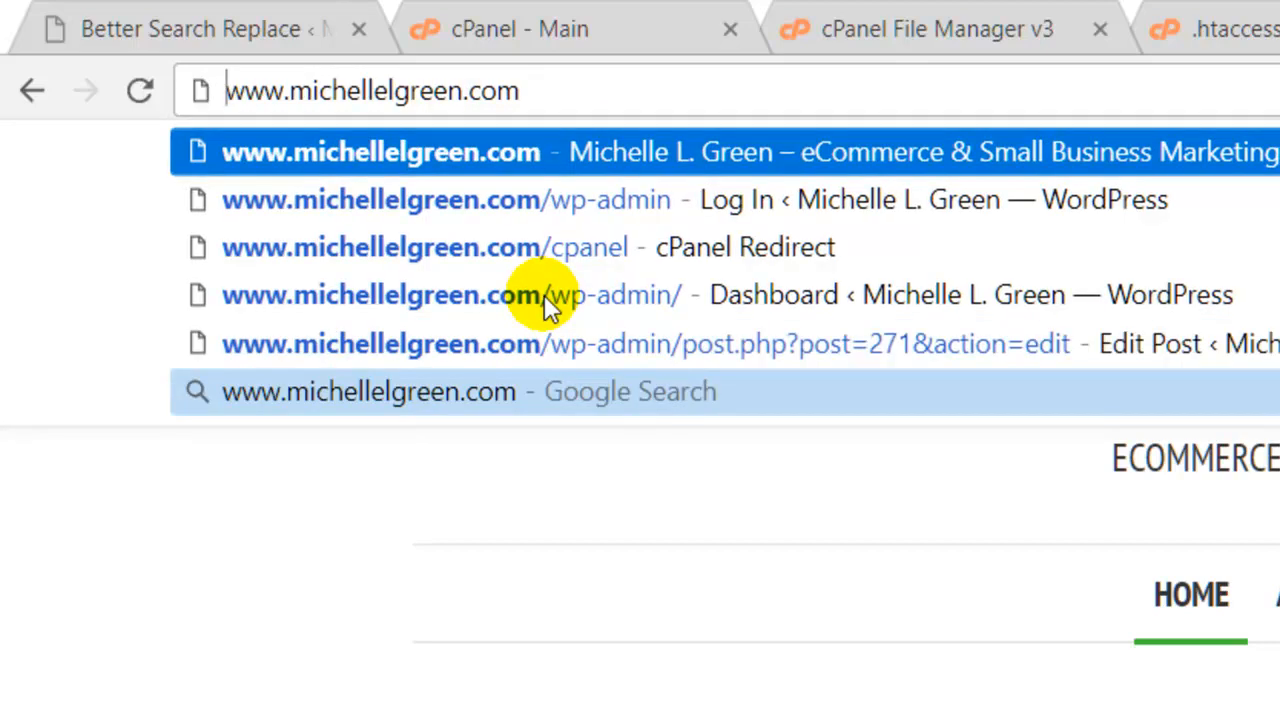
key(Return)
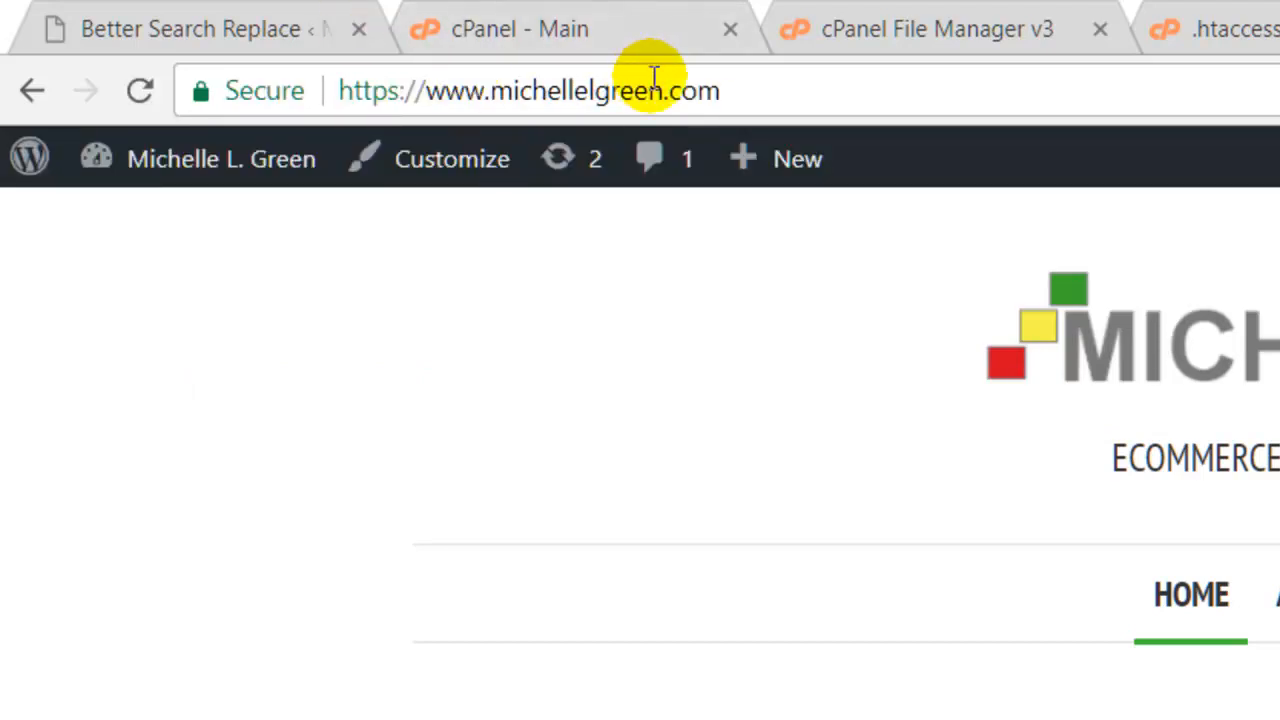
click(619, 75)
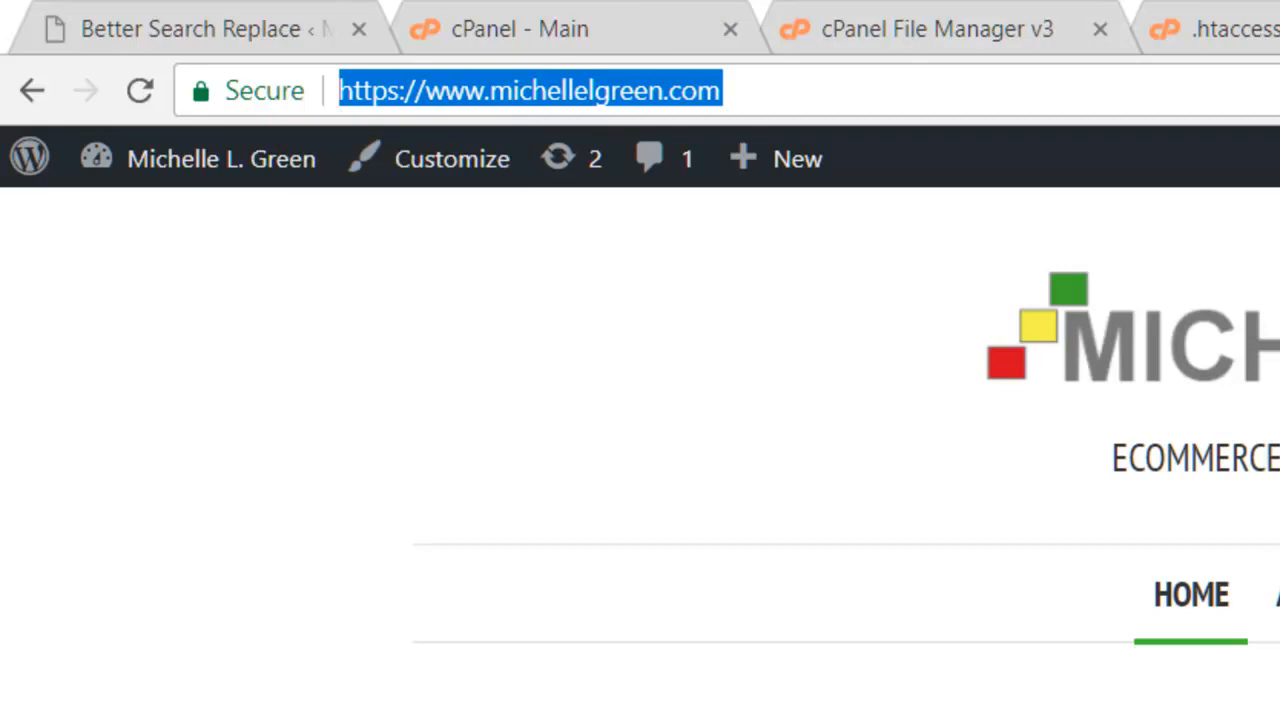
key(ctrl+t)
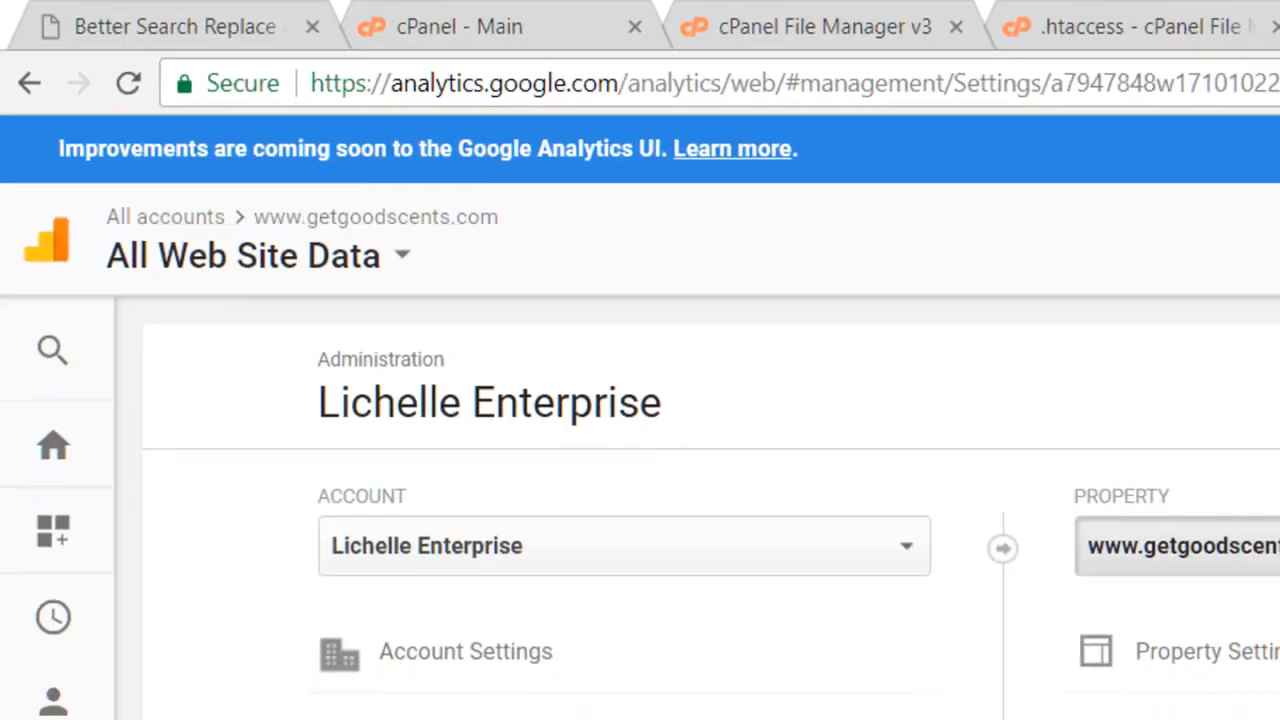
Start a new Analytics property and enter the site owner's name as its website name.
click(1226, 595)
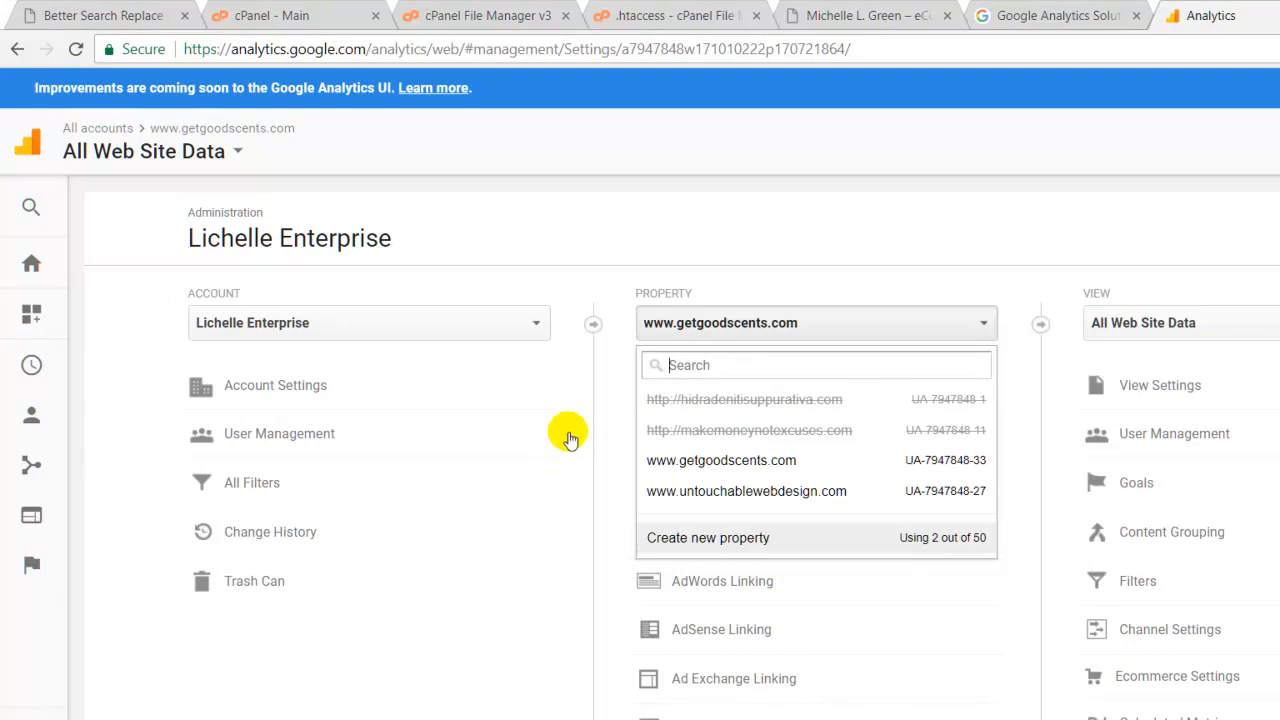
click(568, 433)
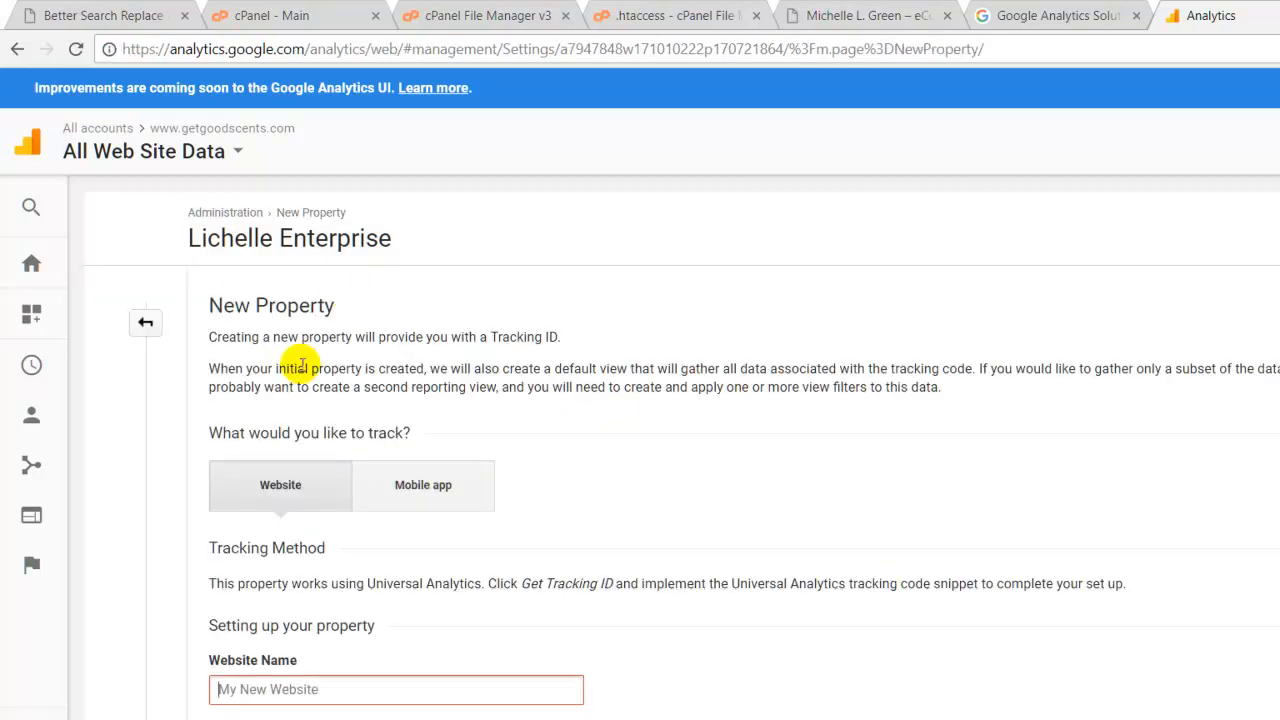
text(MIchel)
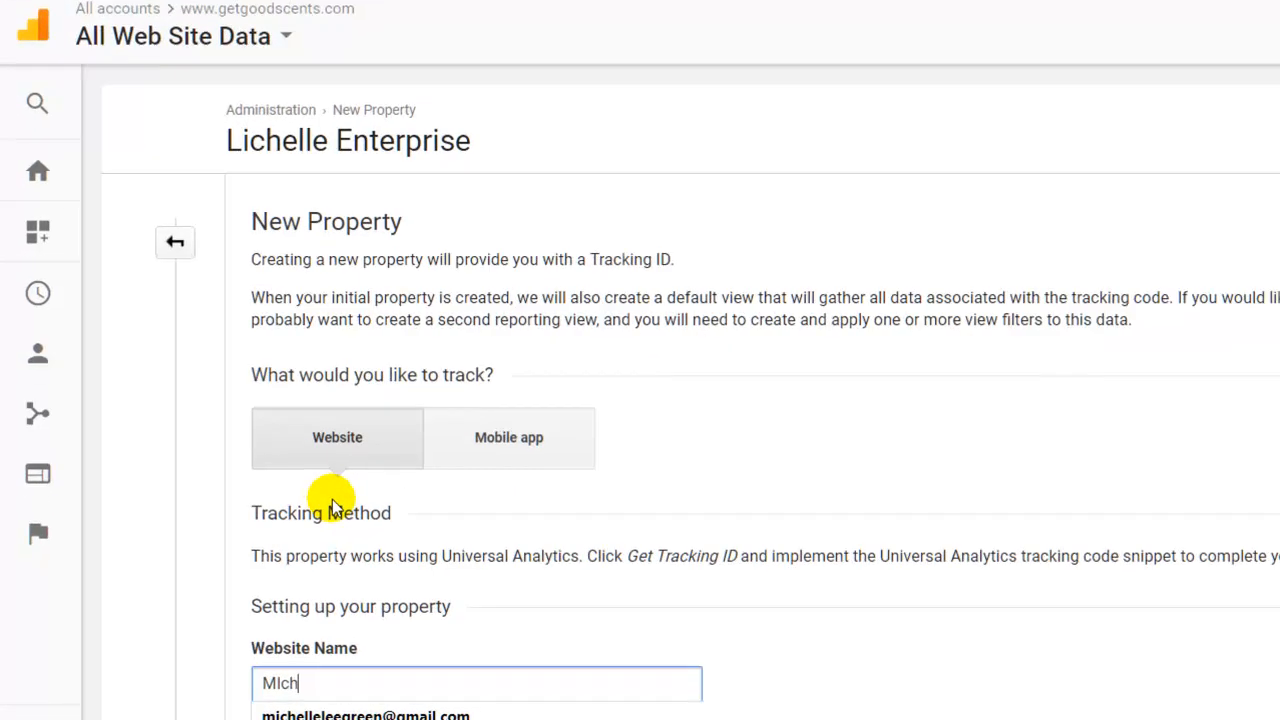
key(BackSpace)
key(BackSpace)
key(BackSpace)
key(BackSpace)
key(BackSpace)
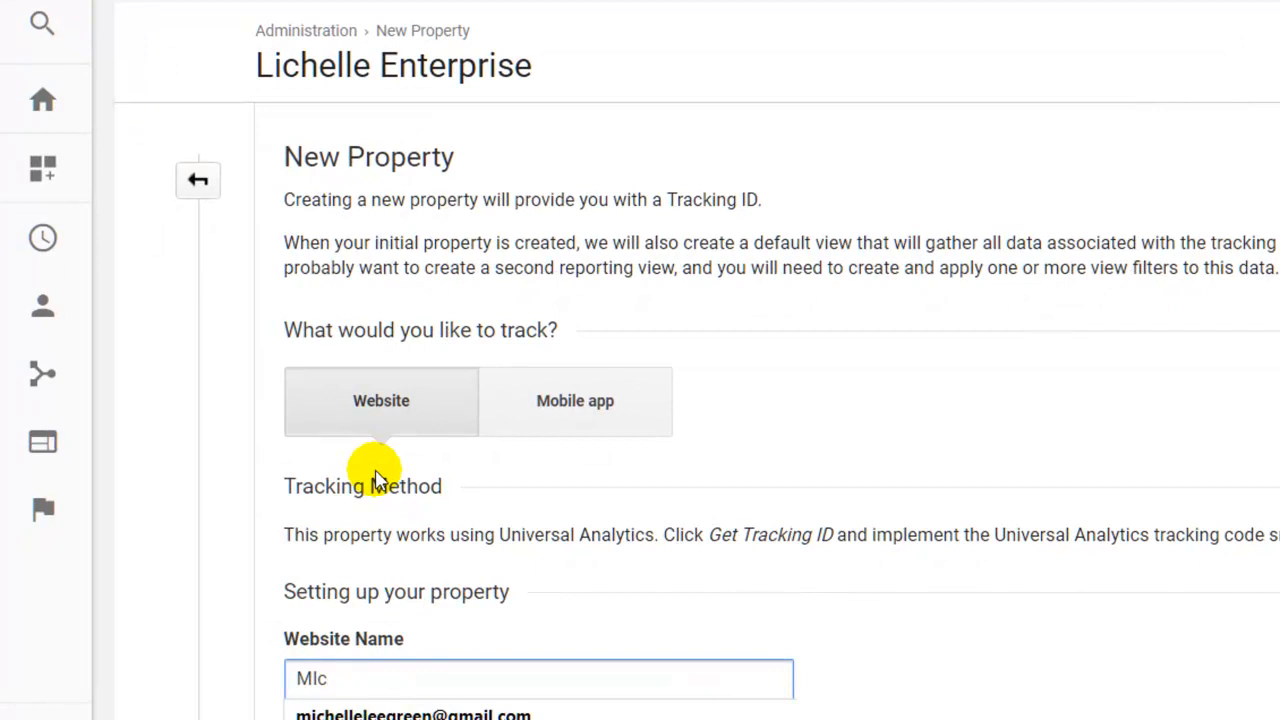
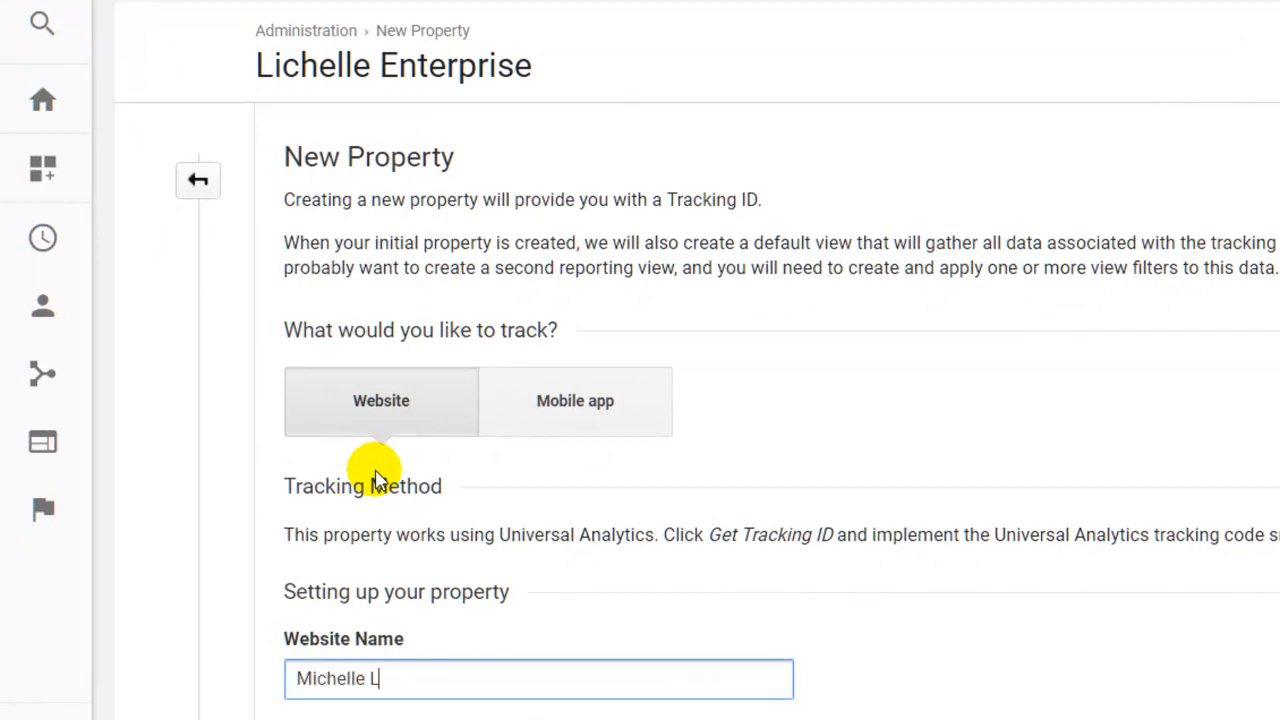
click(385, 574)
scroll(388, 484, down, 2)
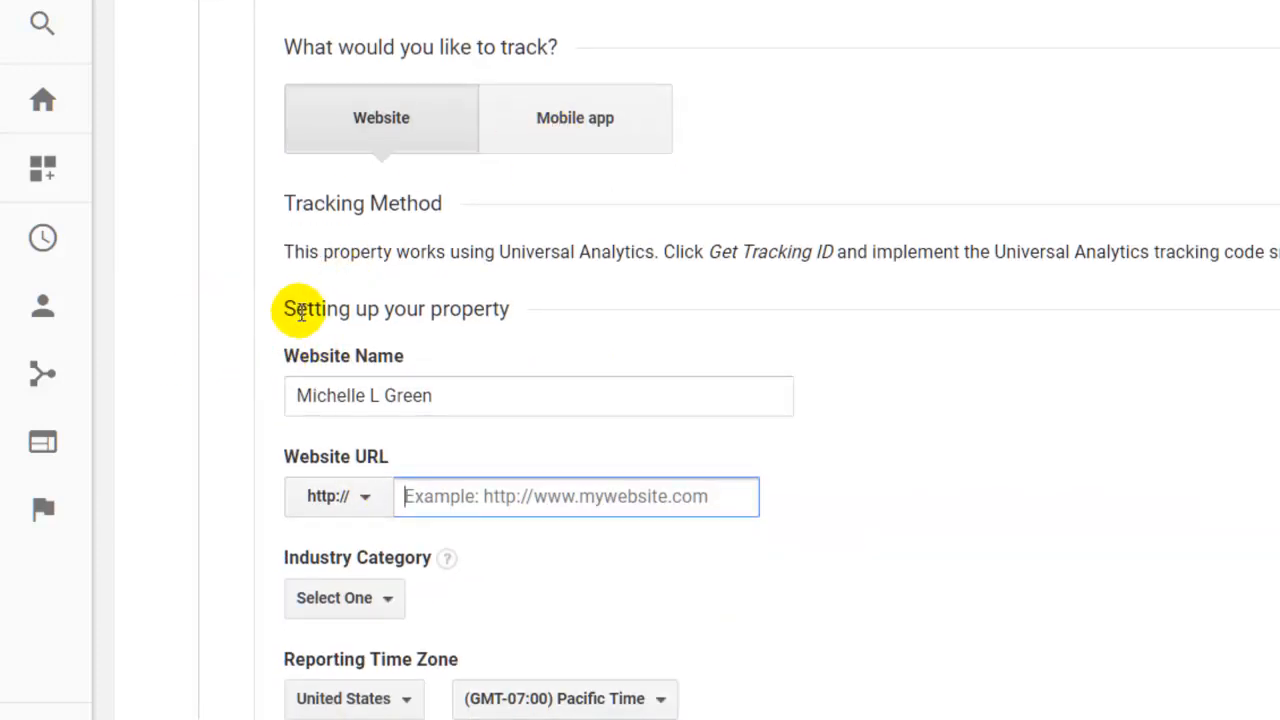
key(shift+Tab)
key(space)
key(Down)
key(Return)
key(Tab)
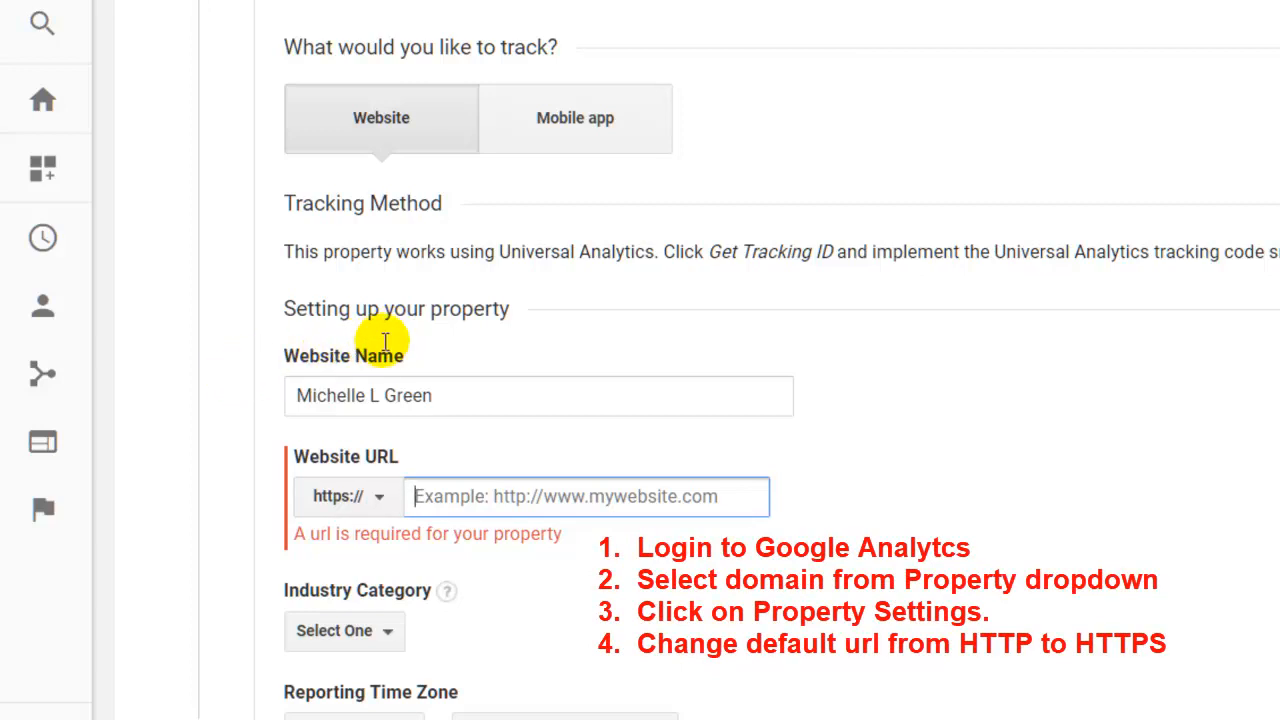
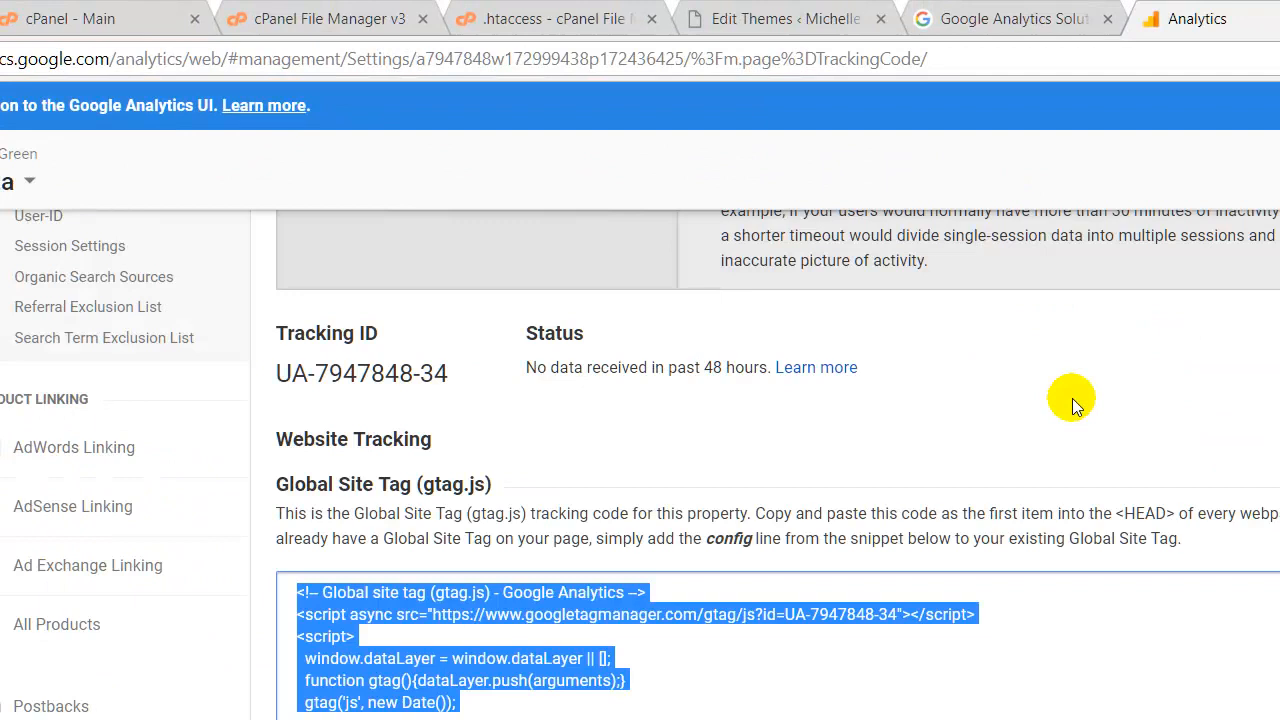
scroll(1072, 400, down, 3)
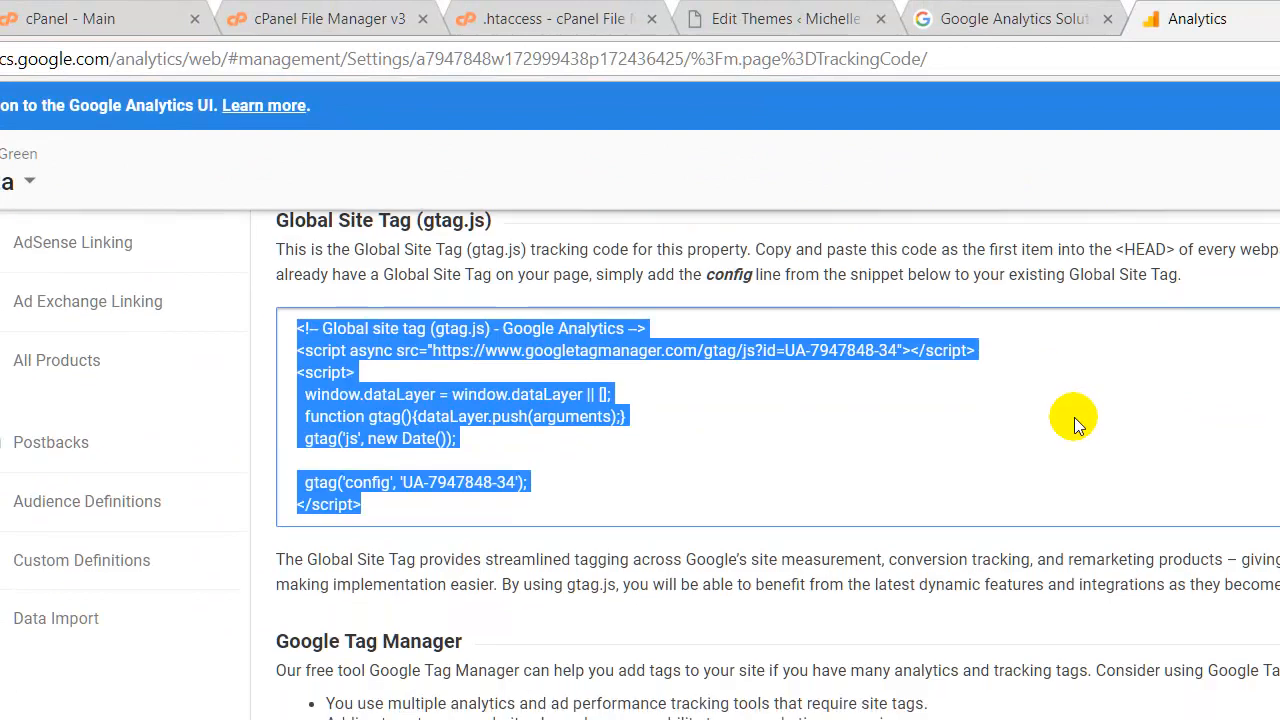
Review the new property's Tracking ID and data status, then open a new browser tab.
scroll(1105, 489, up, 5)
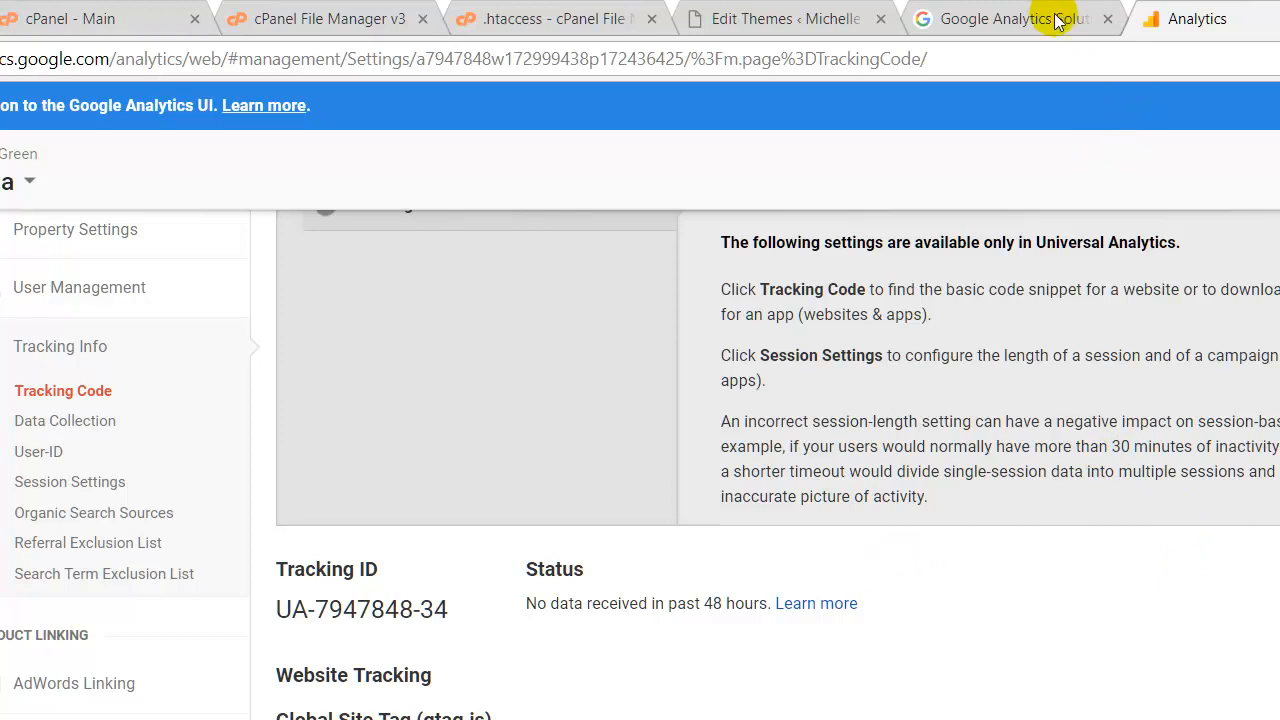
key(ctrl+t)
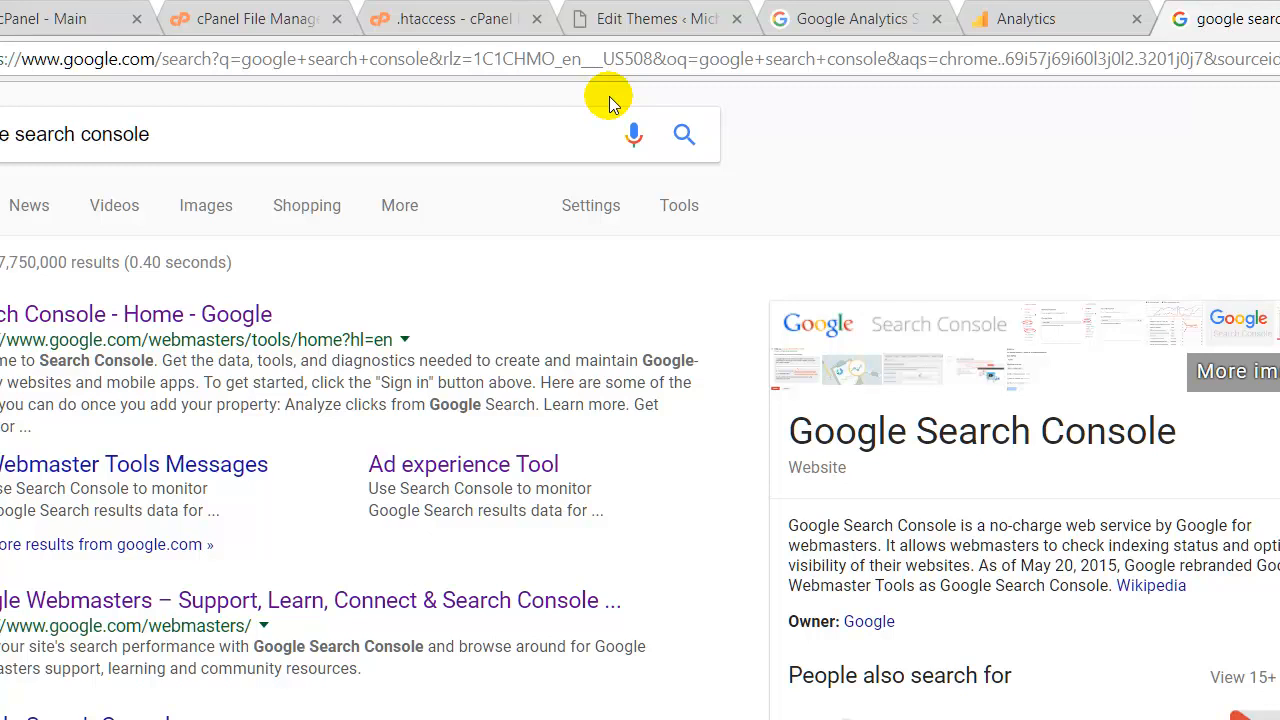
click(130, 311)
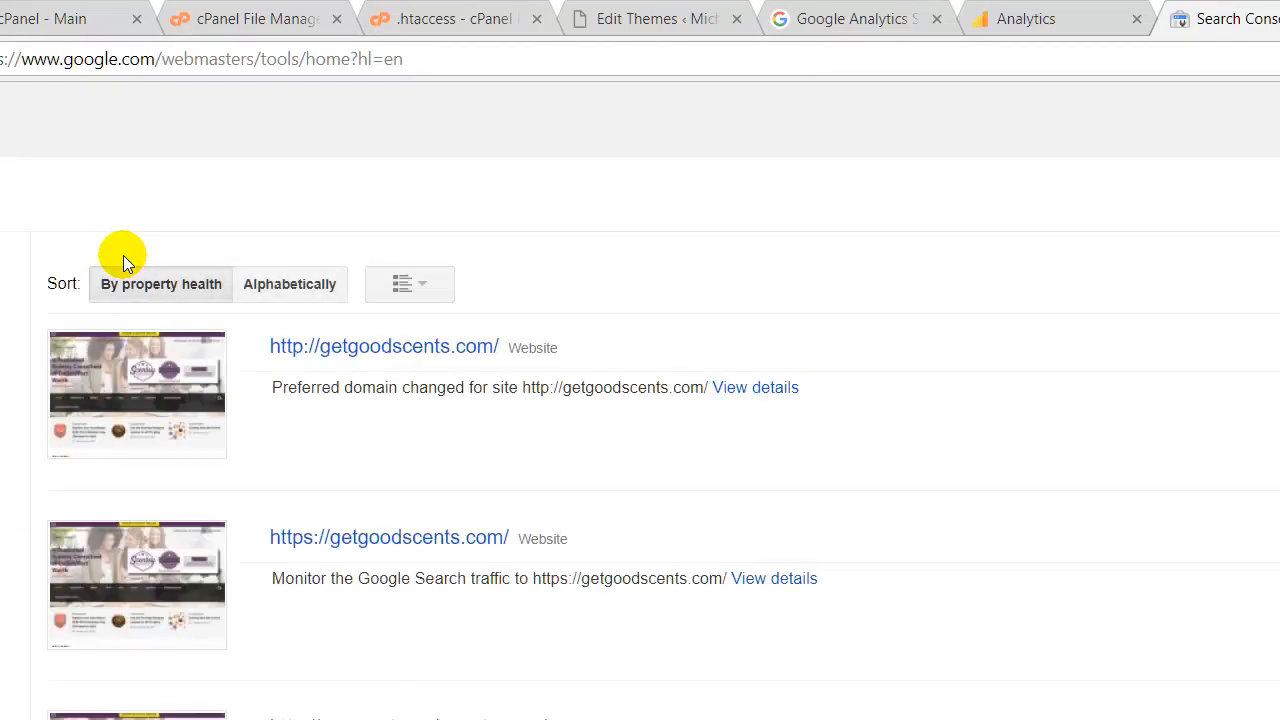
click(1020, 222)
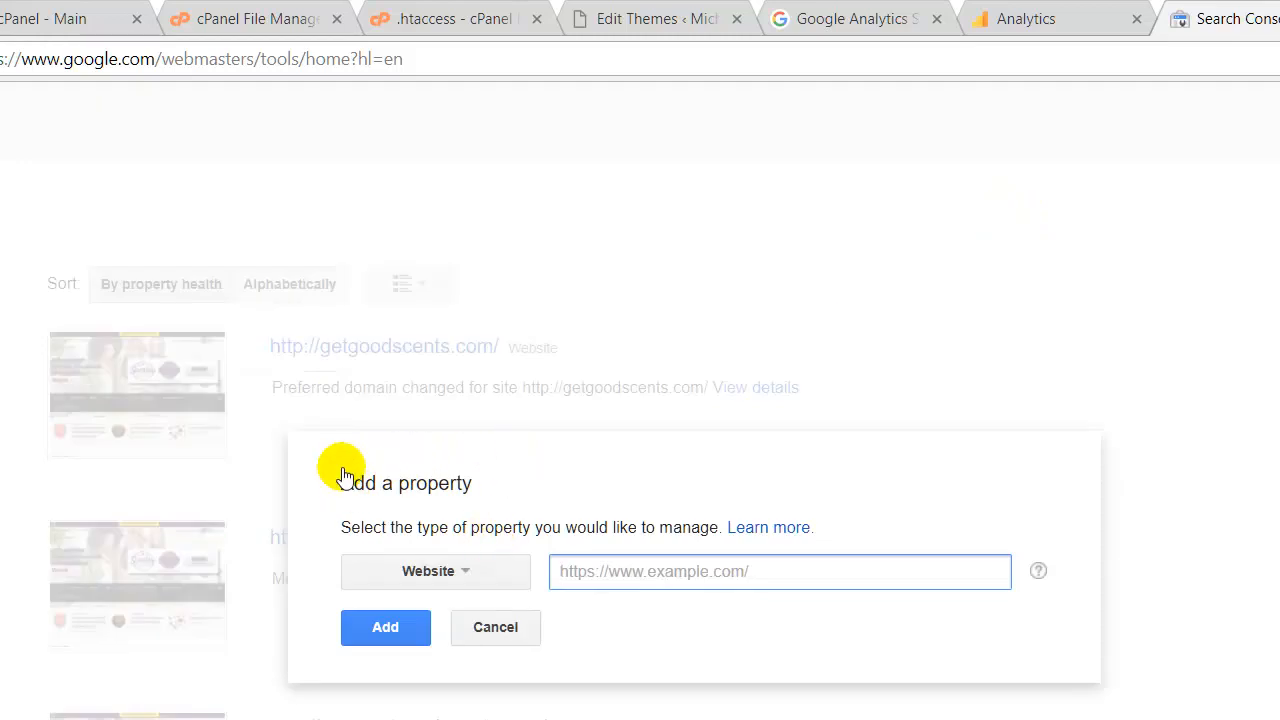
text(http:)
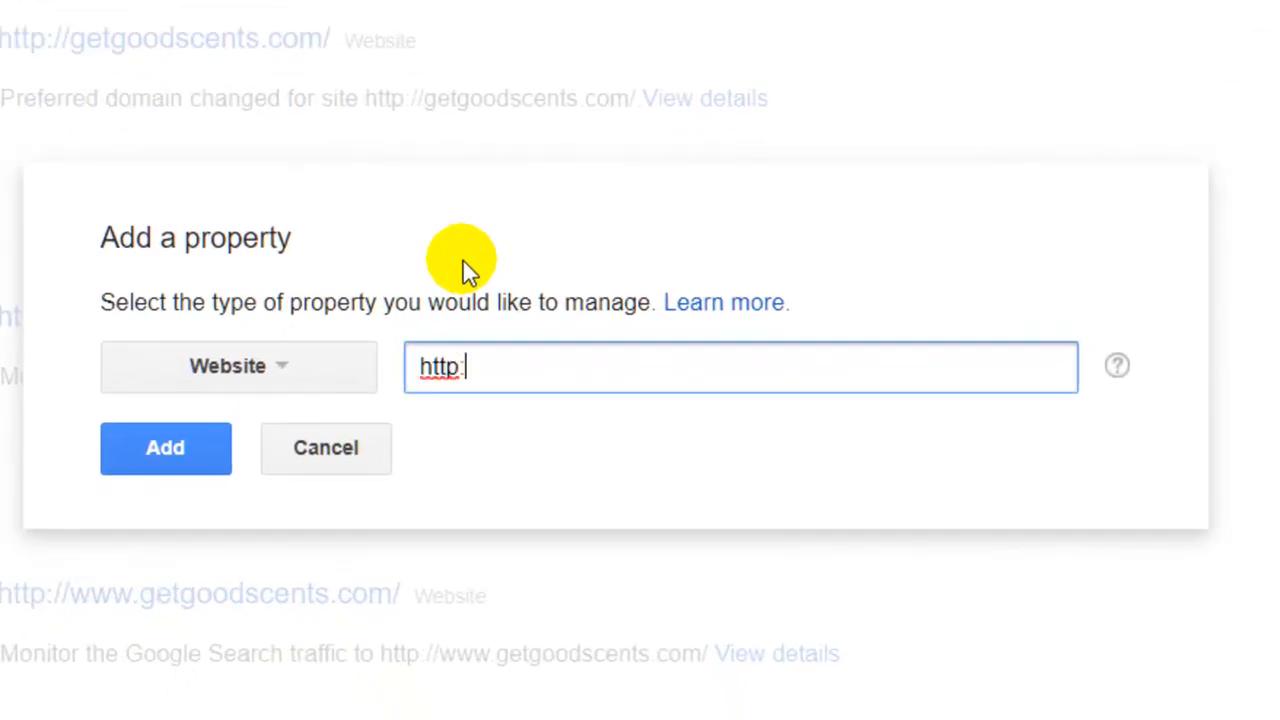
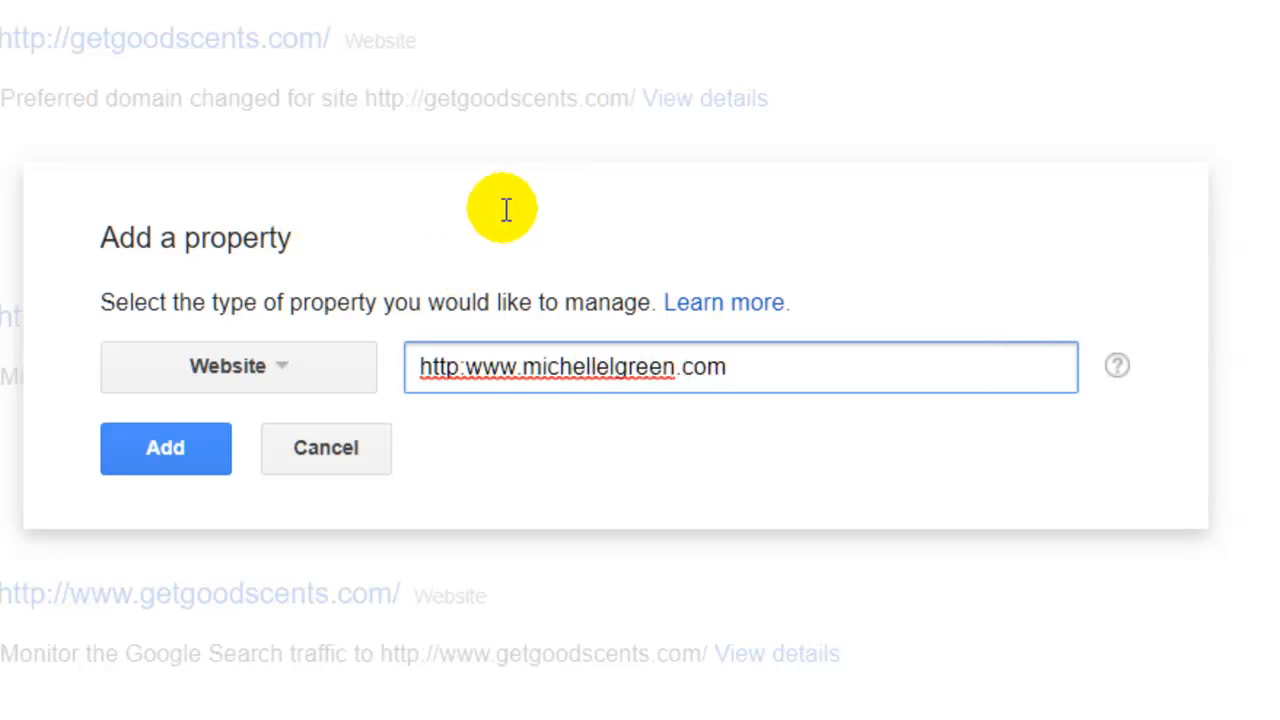
key(ctrl+a)
right_click(570, 360)
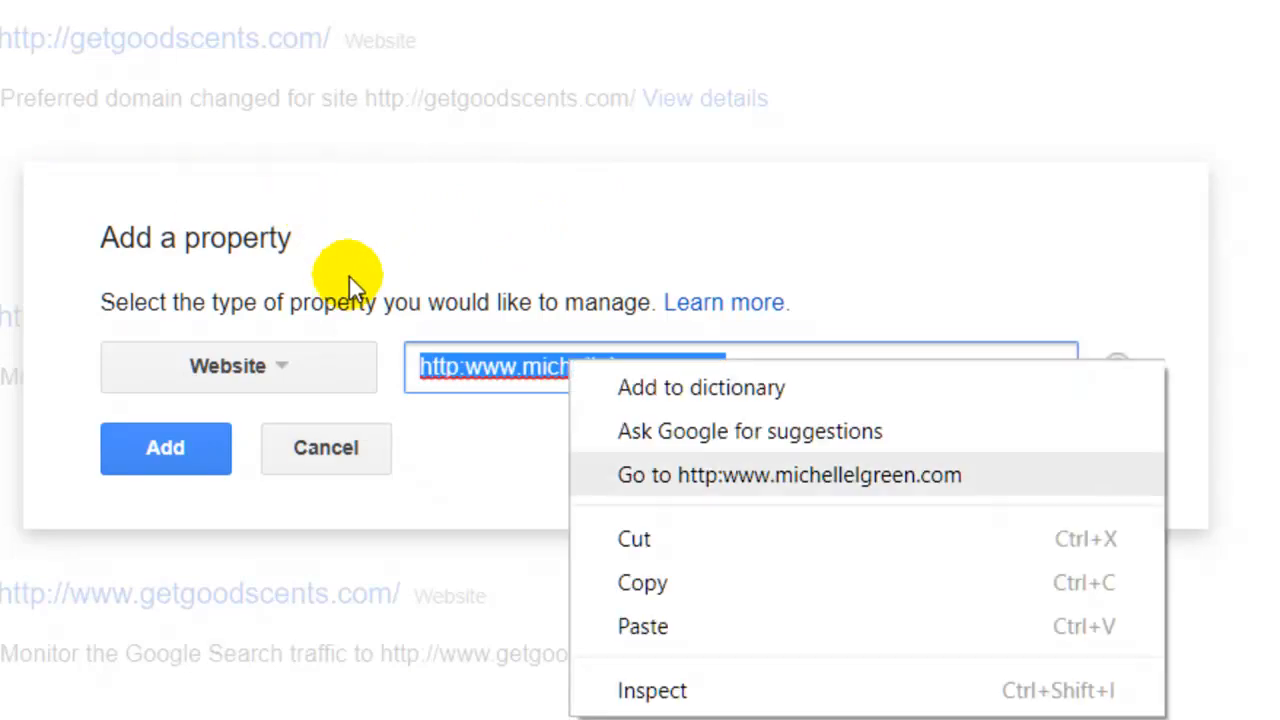
click(642, 583)
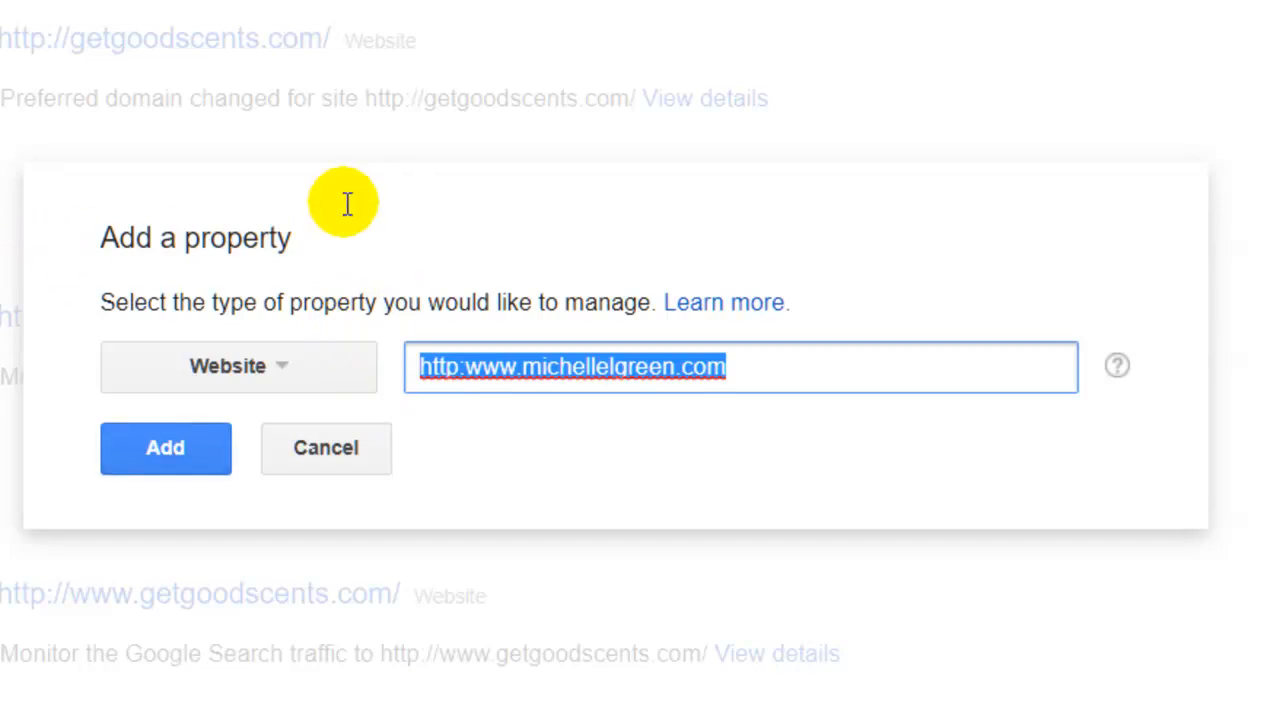
click(166, 448)
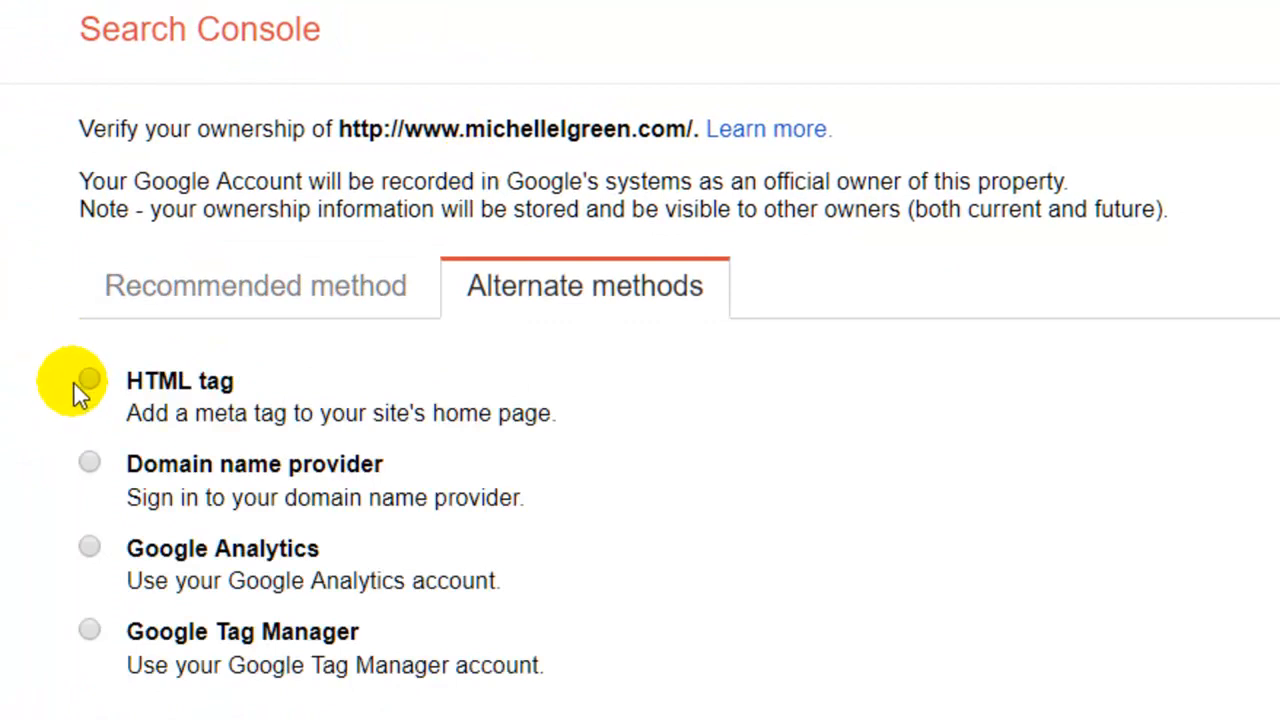
click(89, 546)
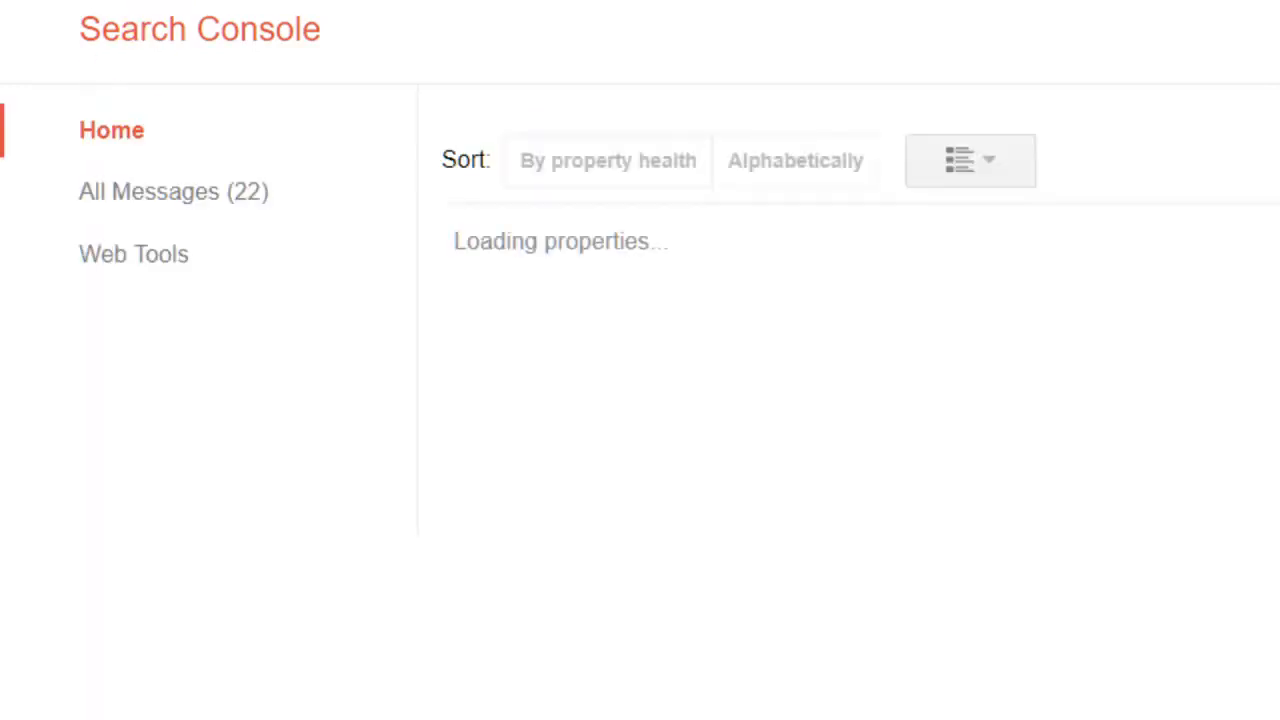
right_click(991, 443)
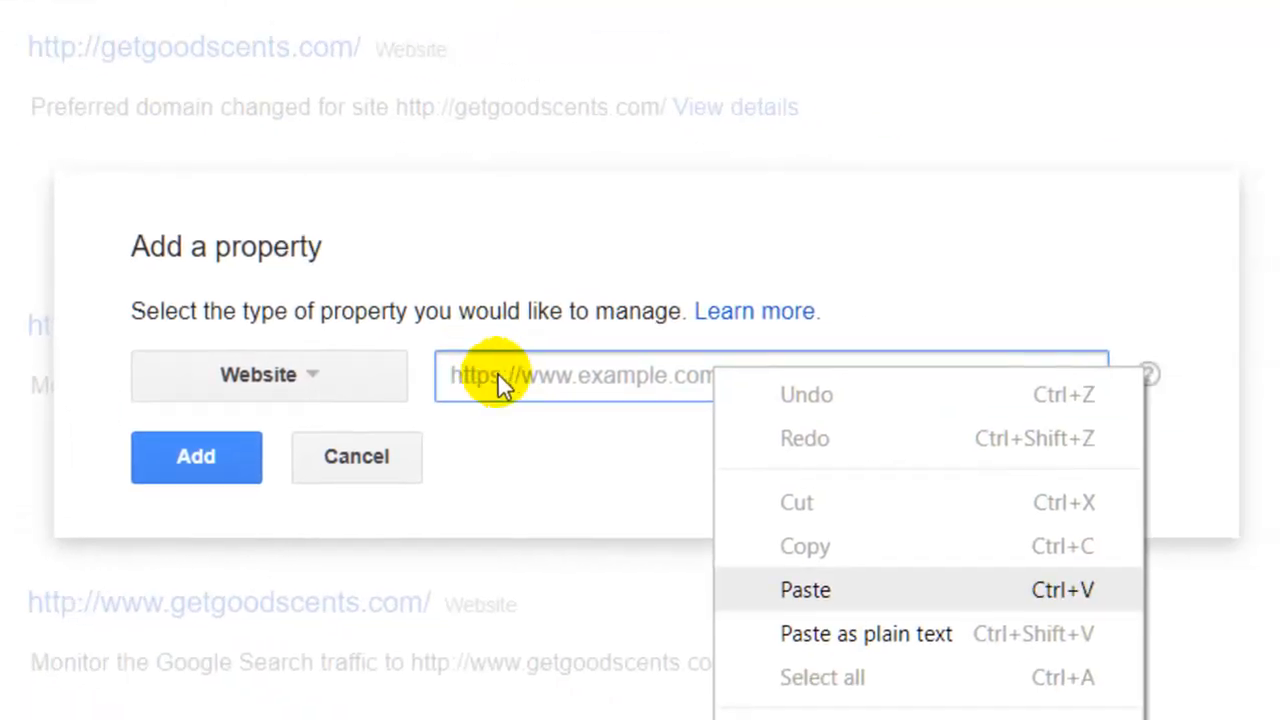
click(805, 590)
click(552, 375)
key(BackSpace)
key(BackSpace)
key(BackSpace)
key(BackSpace)
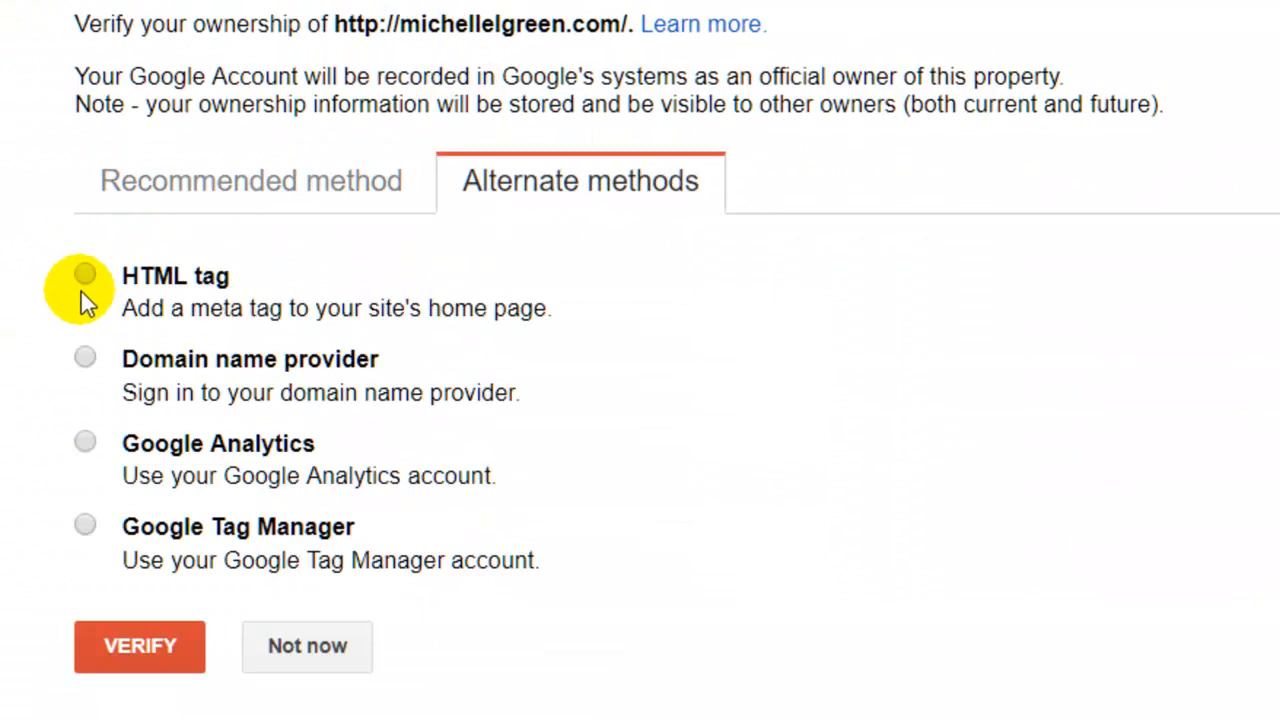
click(85, 441)
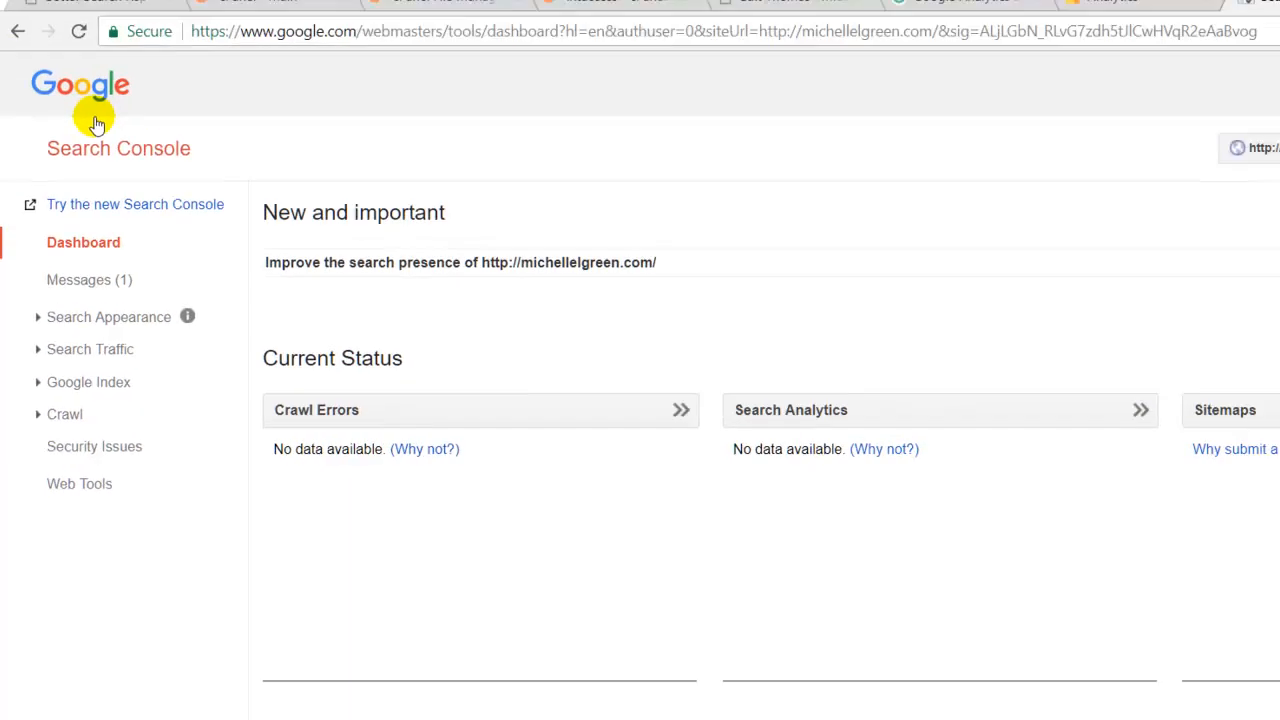
click(91, 132)
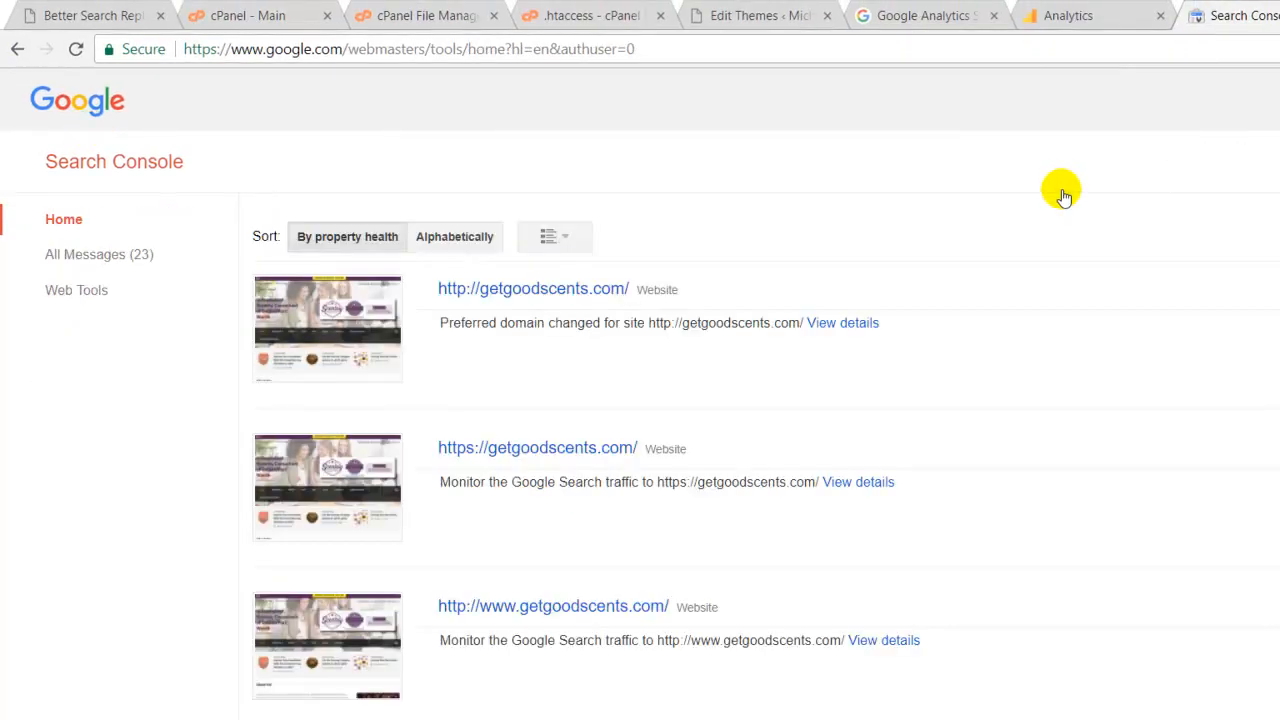
click(1062, 190)
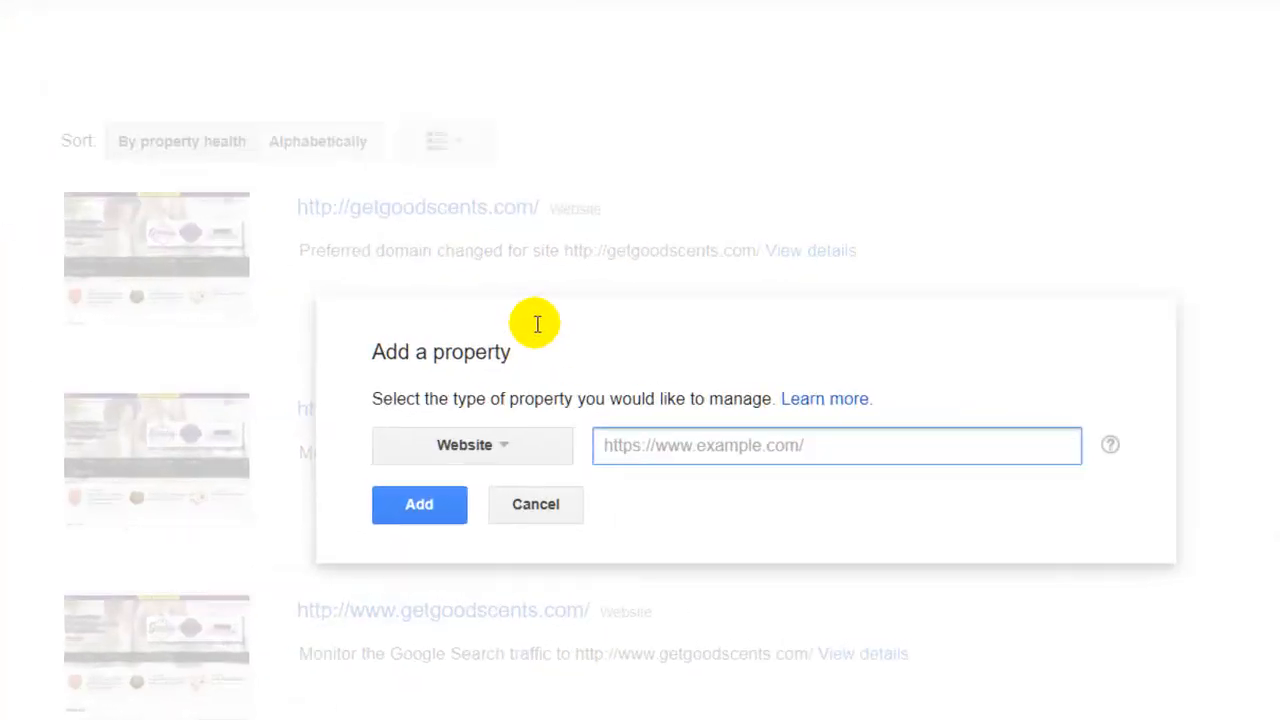
right_click(780, 474)
click(728, 606)
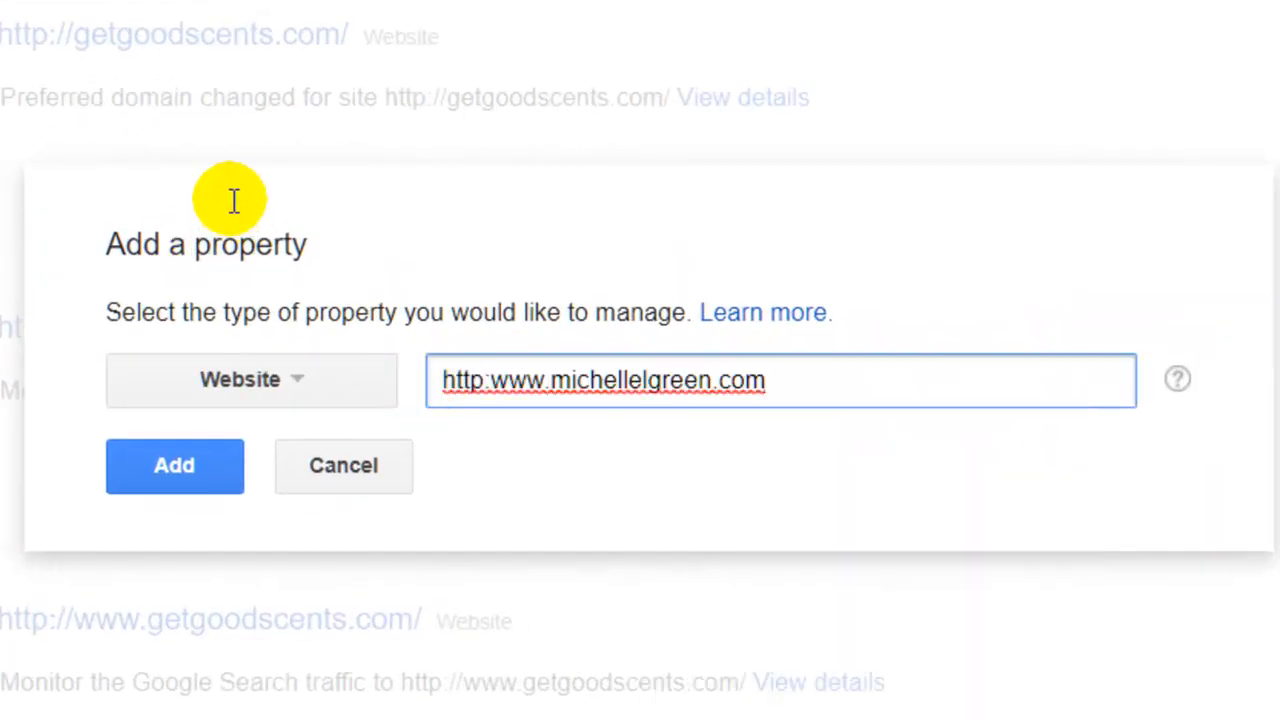
drag(485, 381, 472, 381)
key(Right)
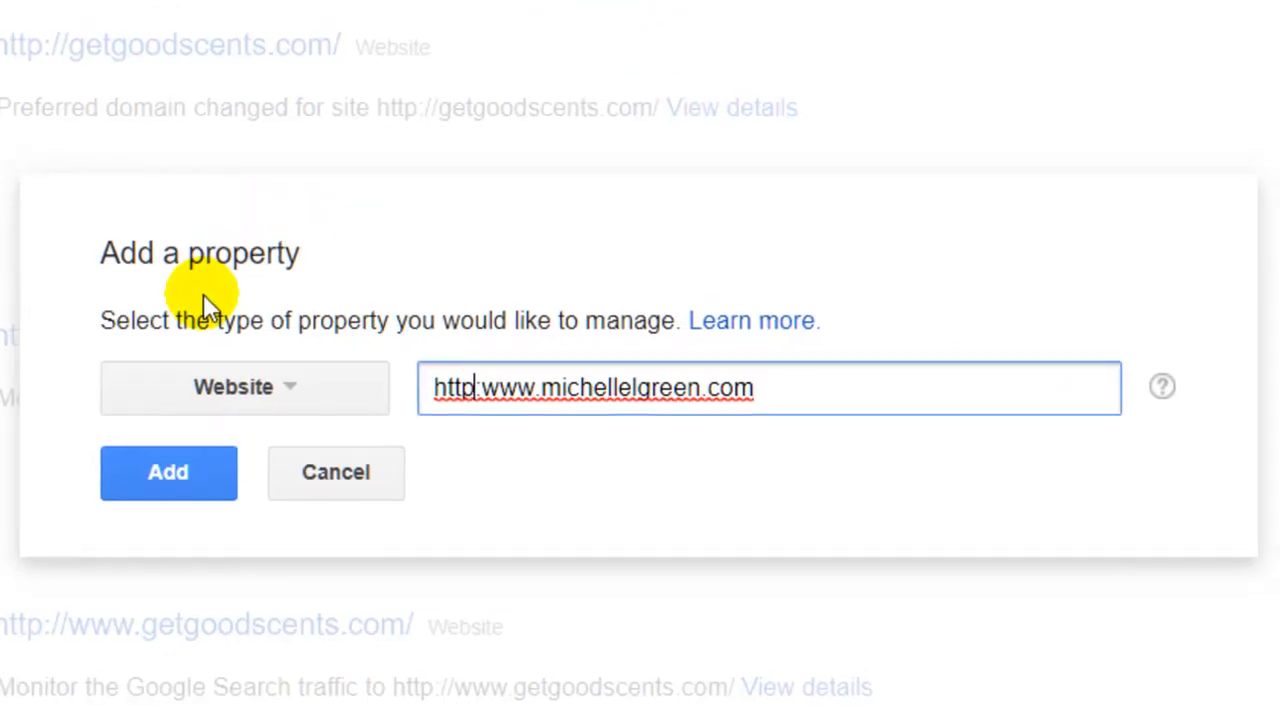
text(s)
key(Tab)
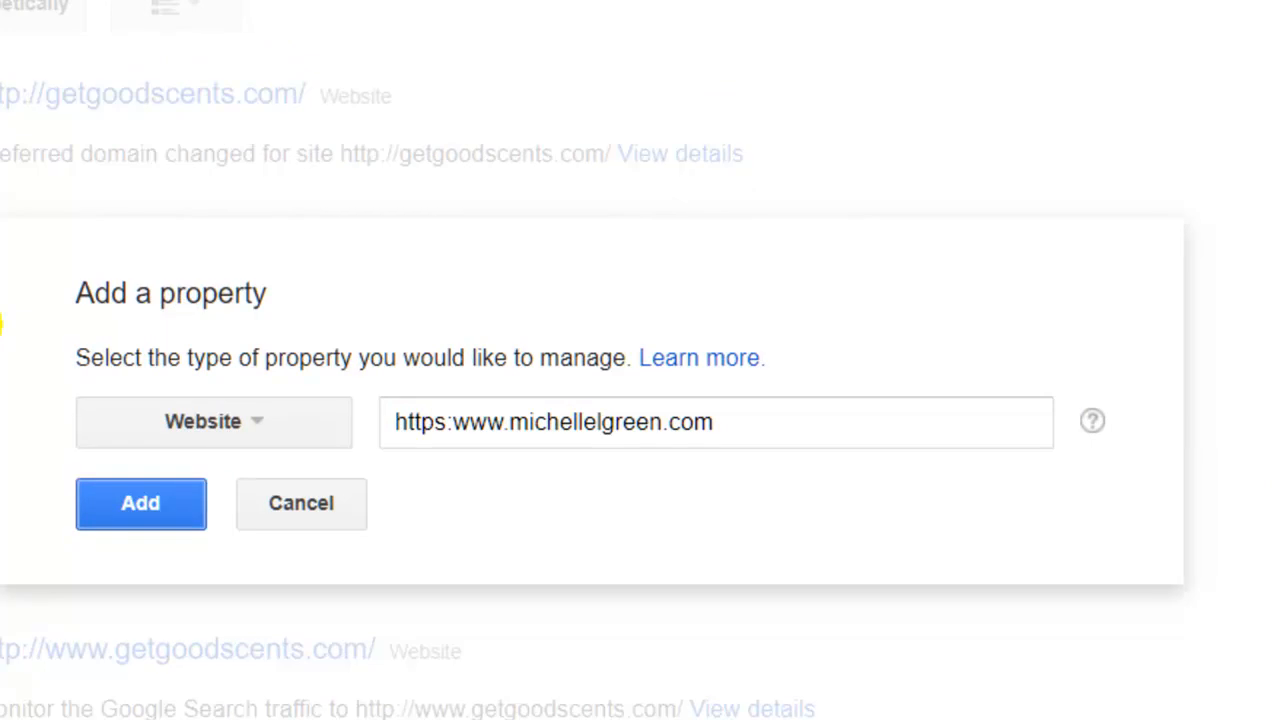
key(Return)
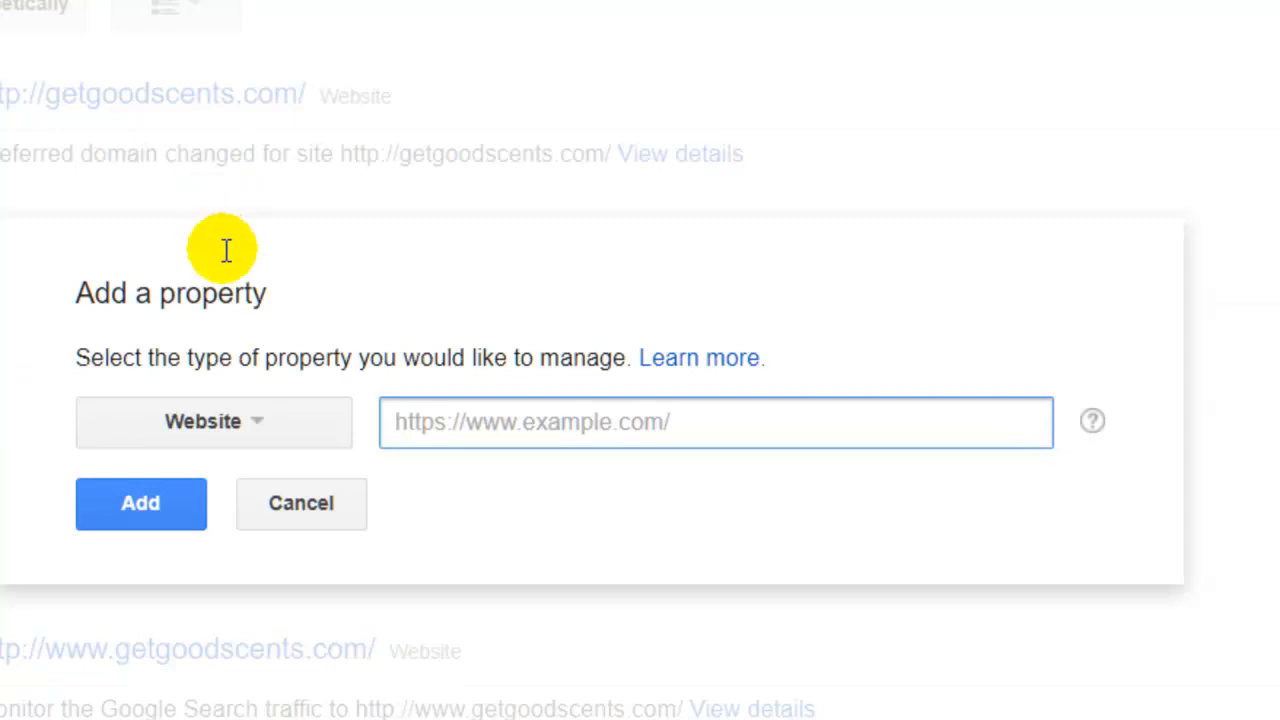
right_click(494, 422)
click(632, 644)
drag(434, 422, 441, 422)
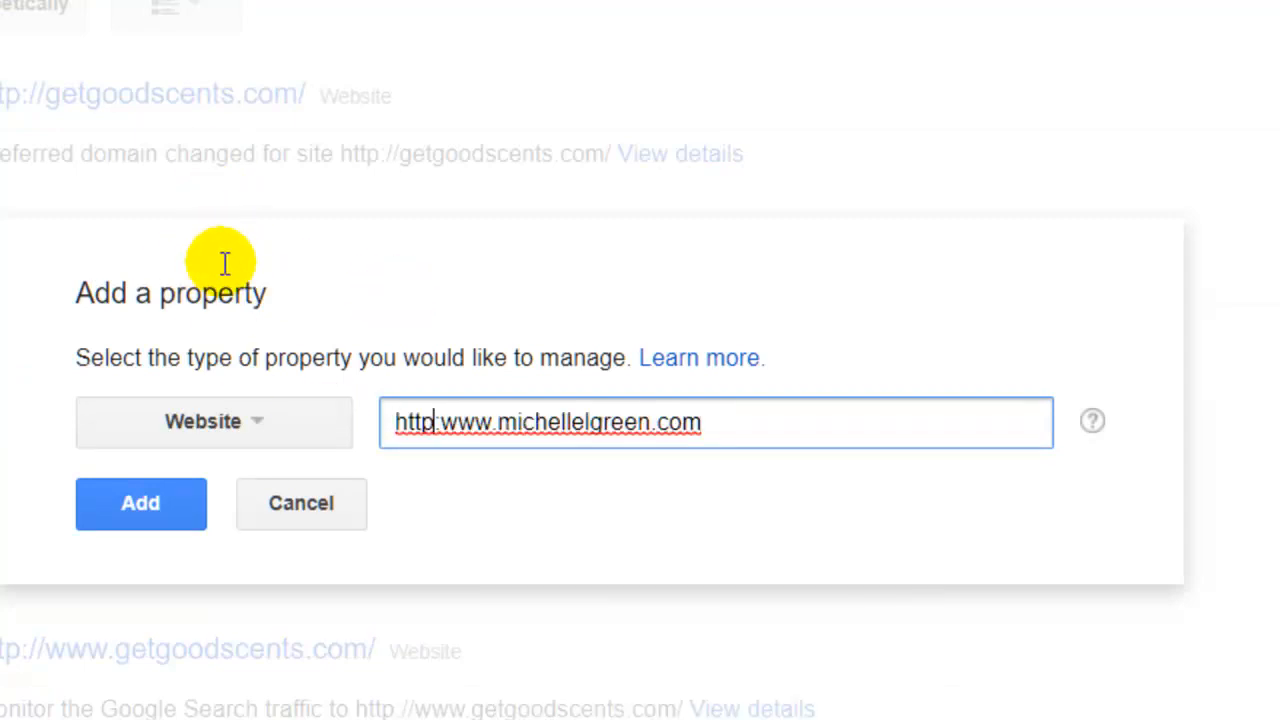
text(s:)
key(Right)
key(Right)
key(Right)
key(Right)
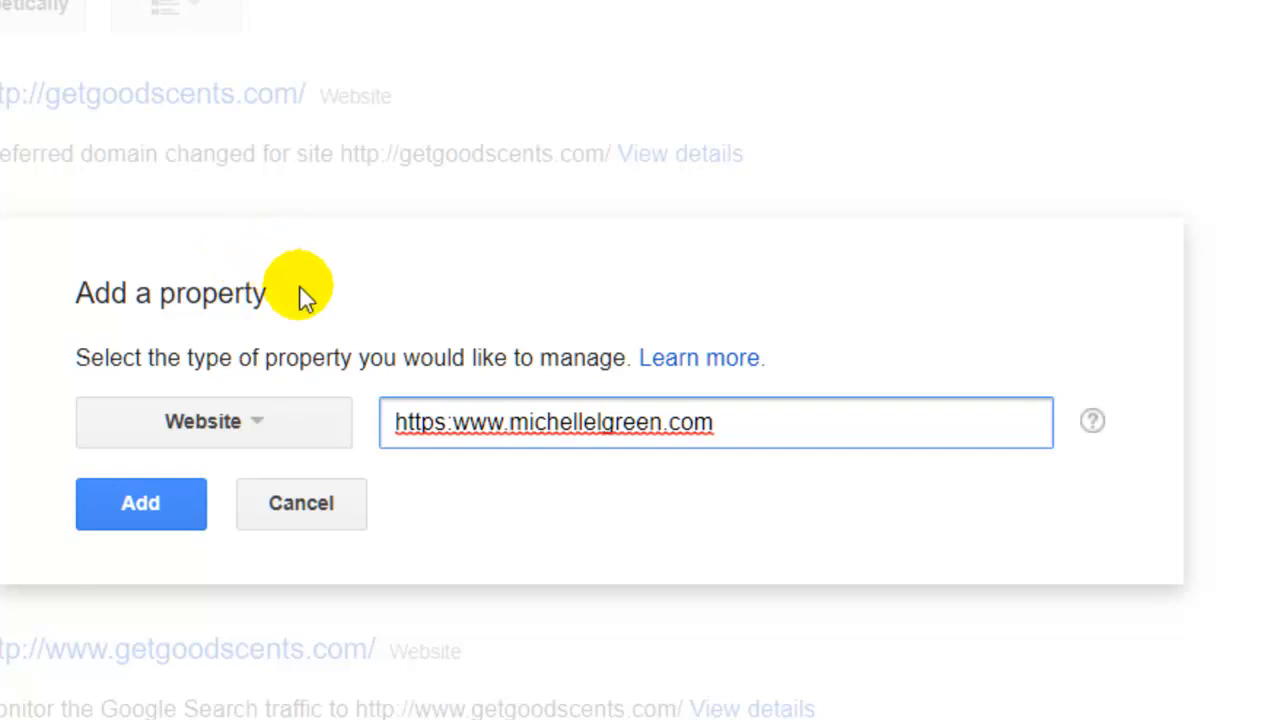
key(BackSpace)
key(BackSpace)
key(BackSpace)
key(BackSpace)
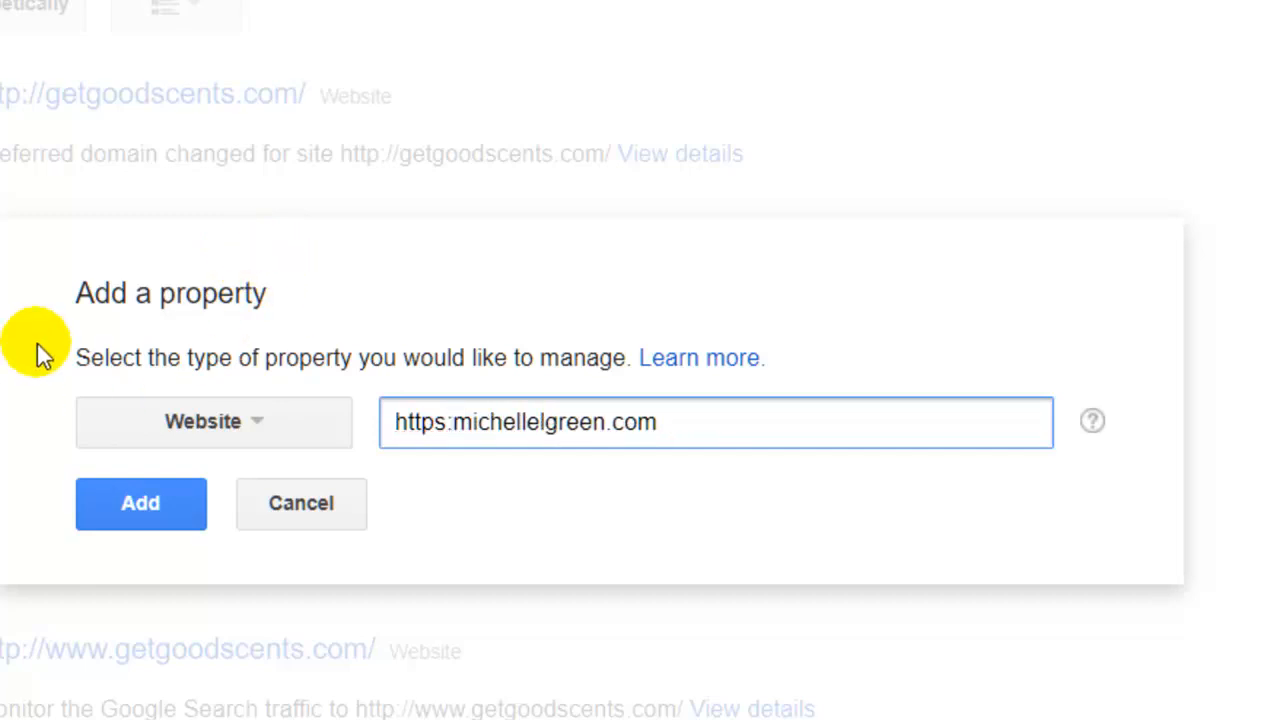
text(//)
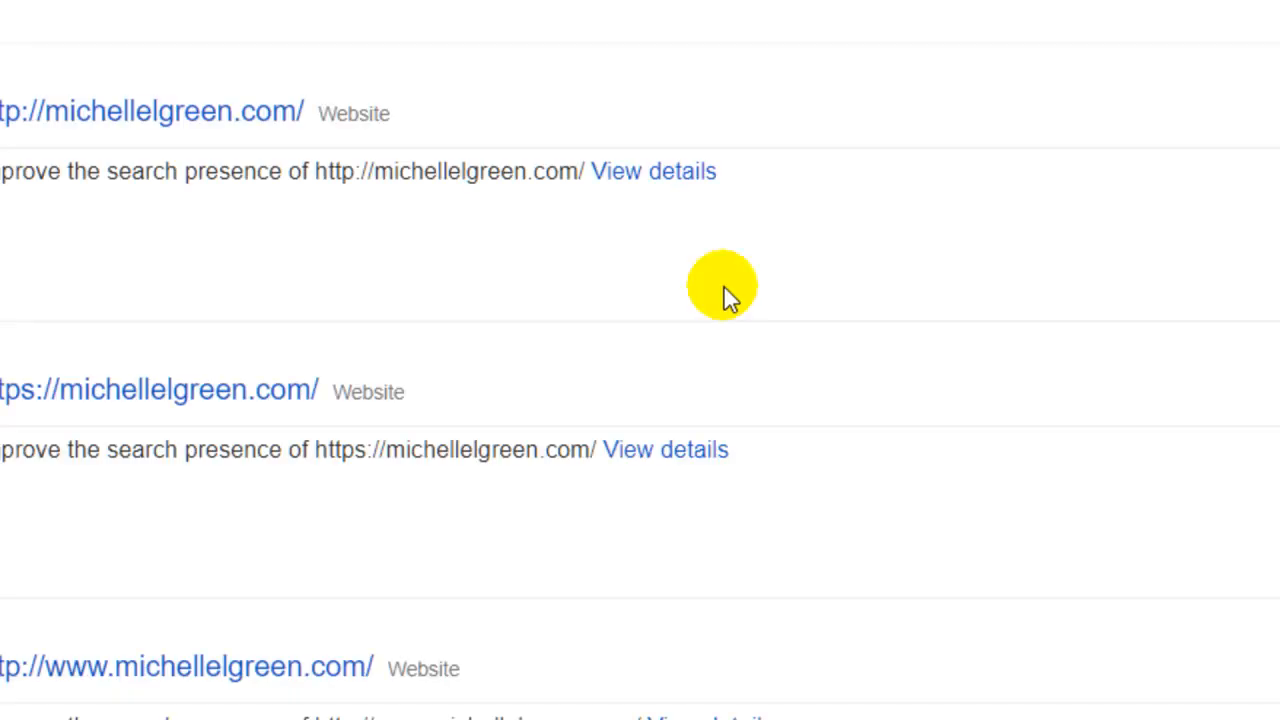
scroll(724, 295, up, 2)
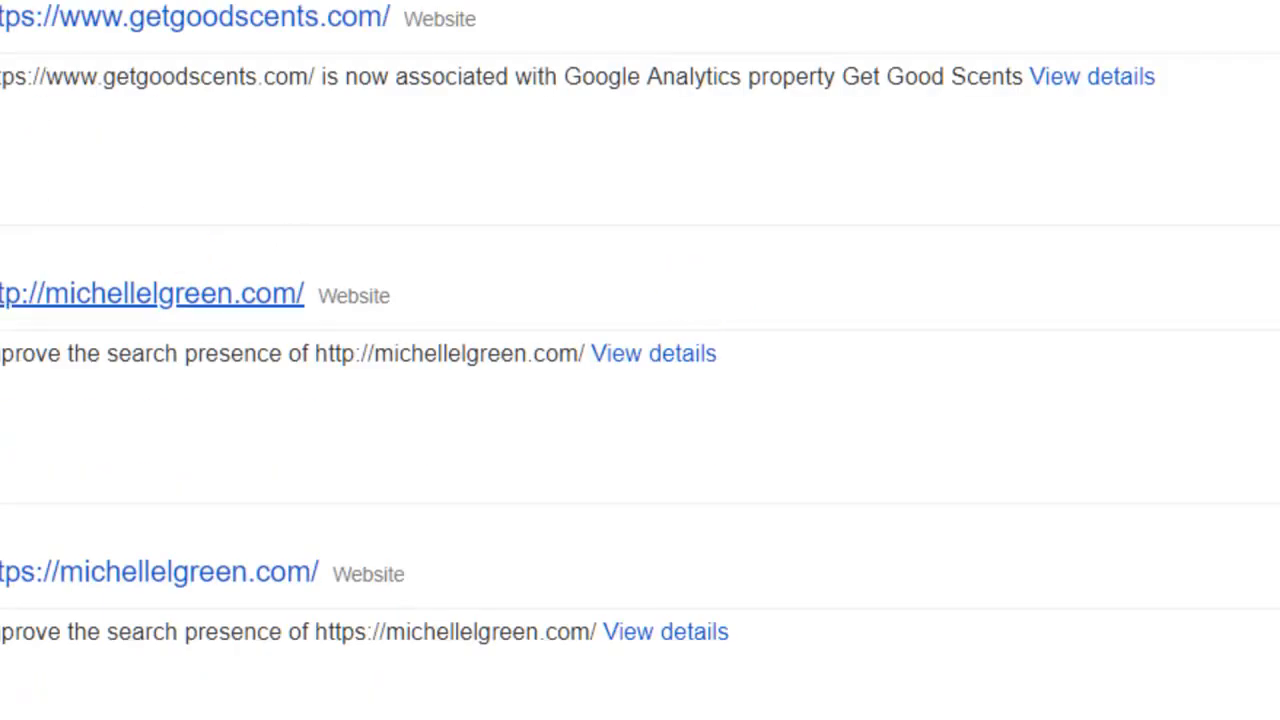
scroll(150, 294, down, 1)
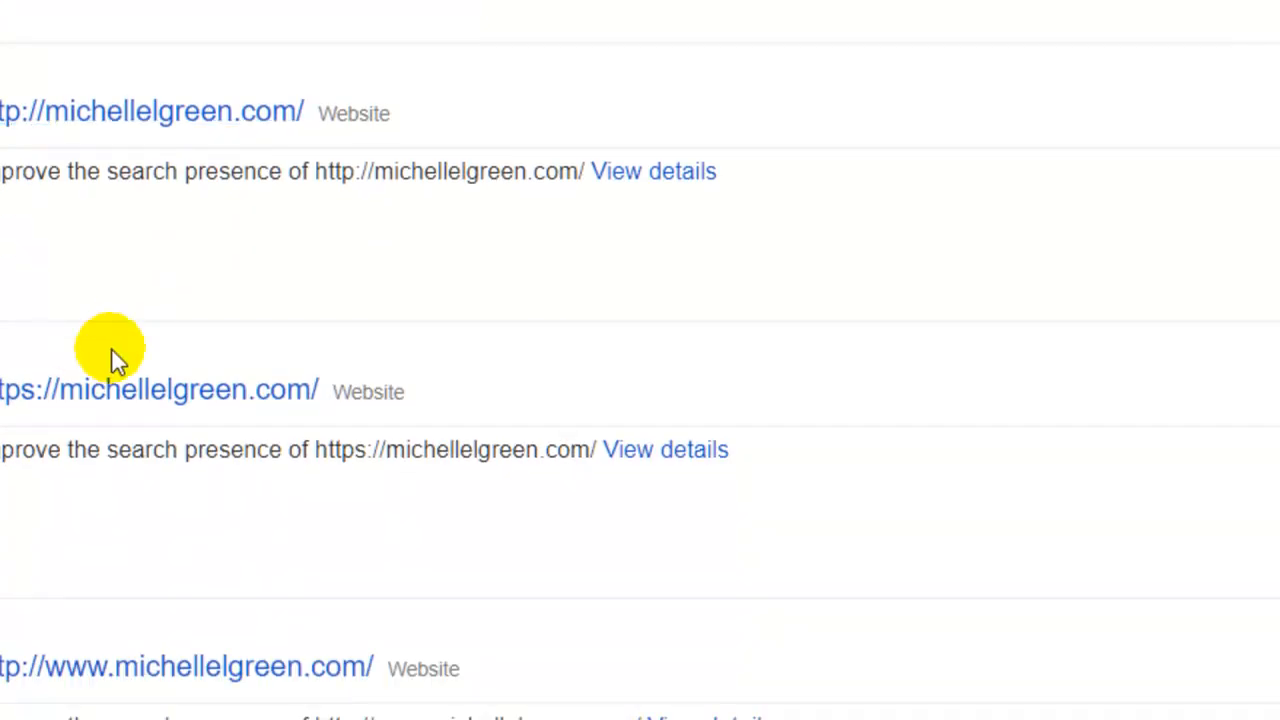
scroll(80, 340, down, 3)
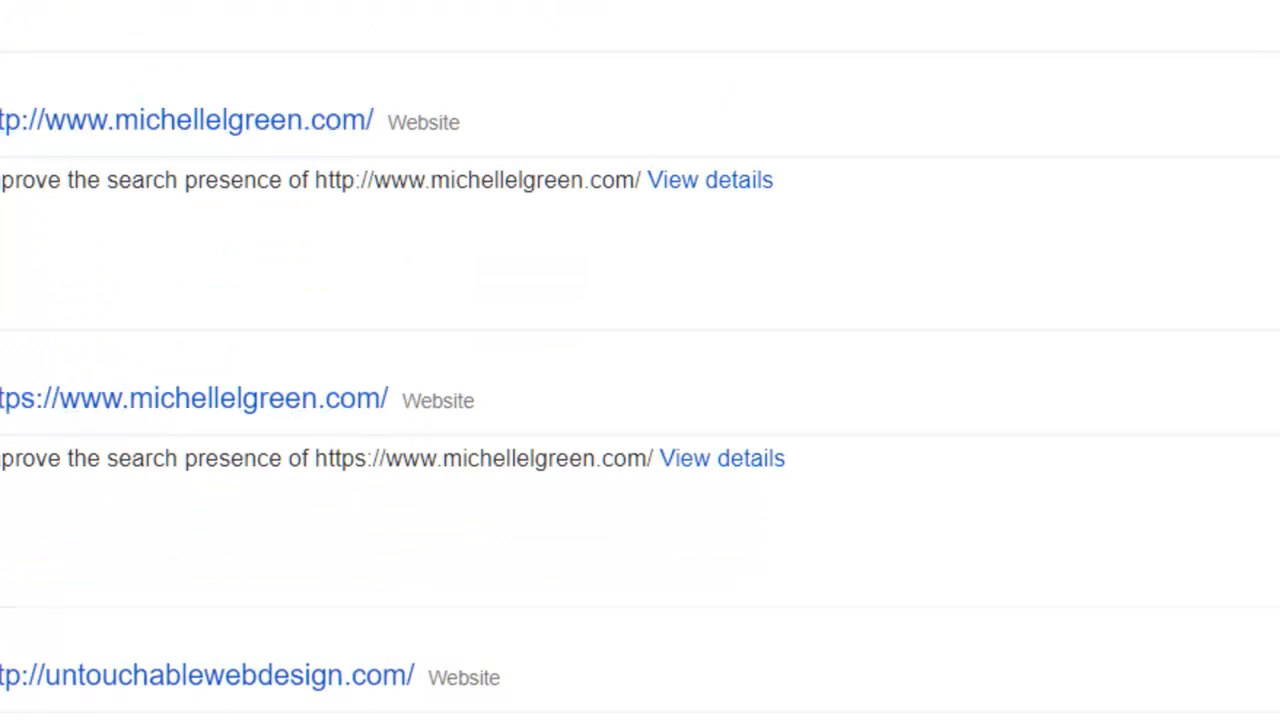
scroll(9, 128, up, 3)
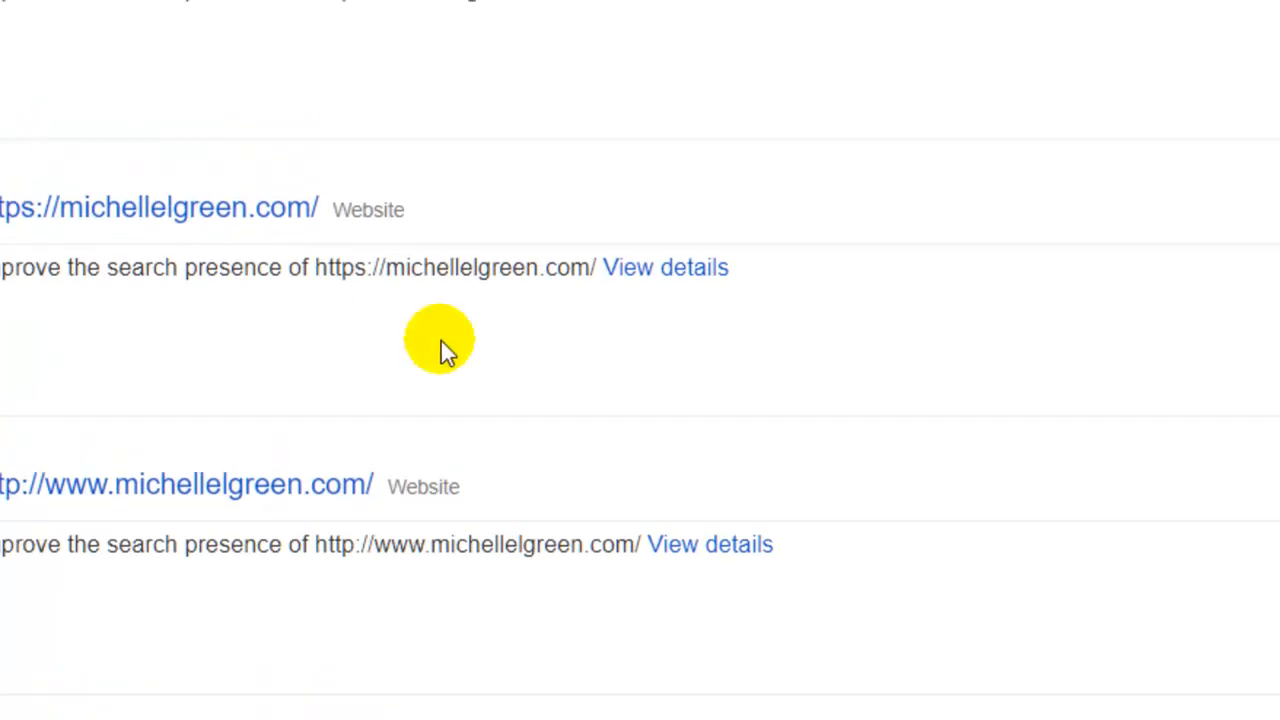
scroll(240, 550, up, 2)
scroll(238, 550, down, 3)
scroll(237, 544, up, 4)
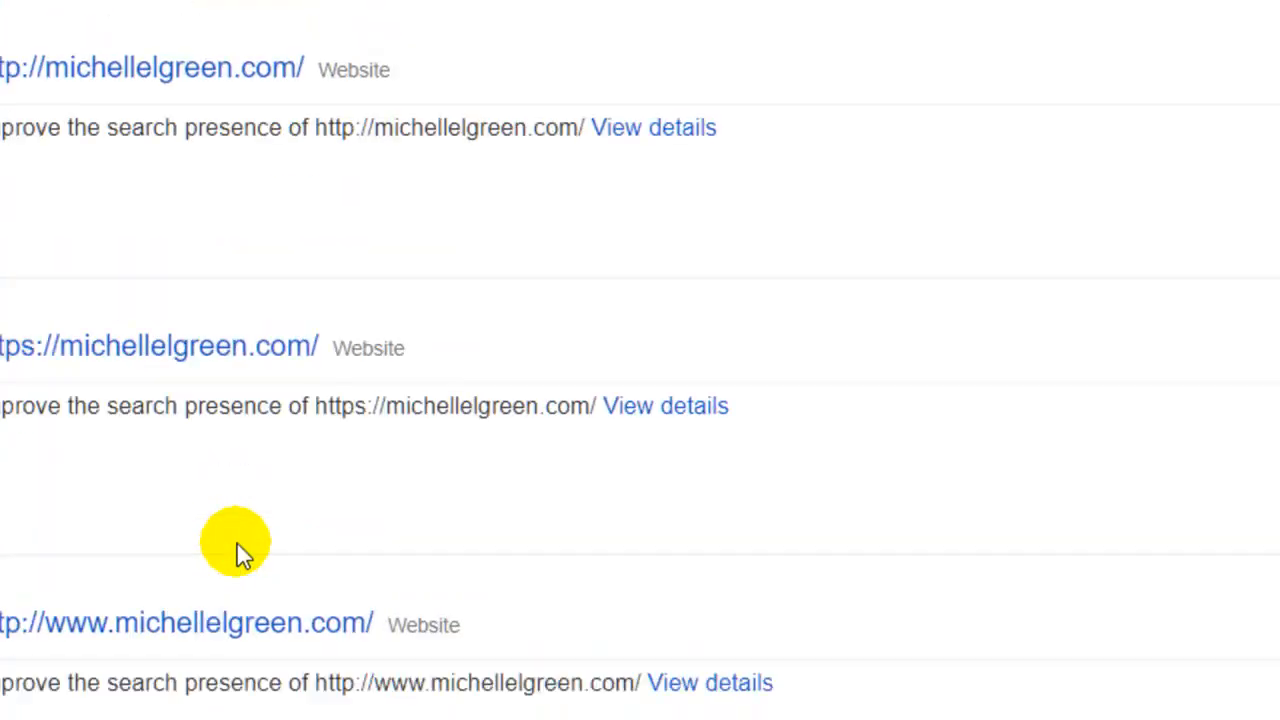
scroll(237, 544, down, 2)
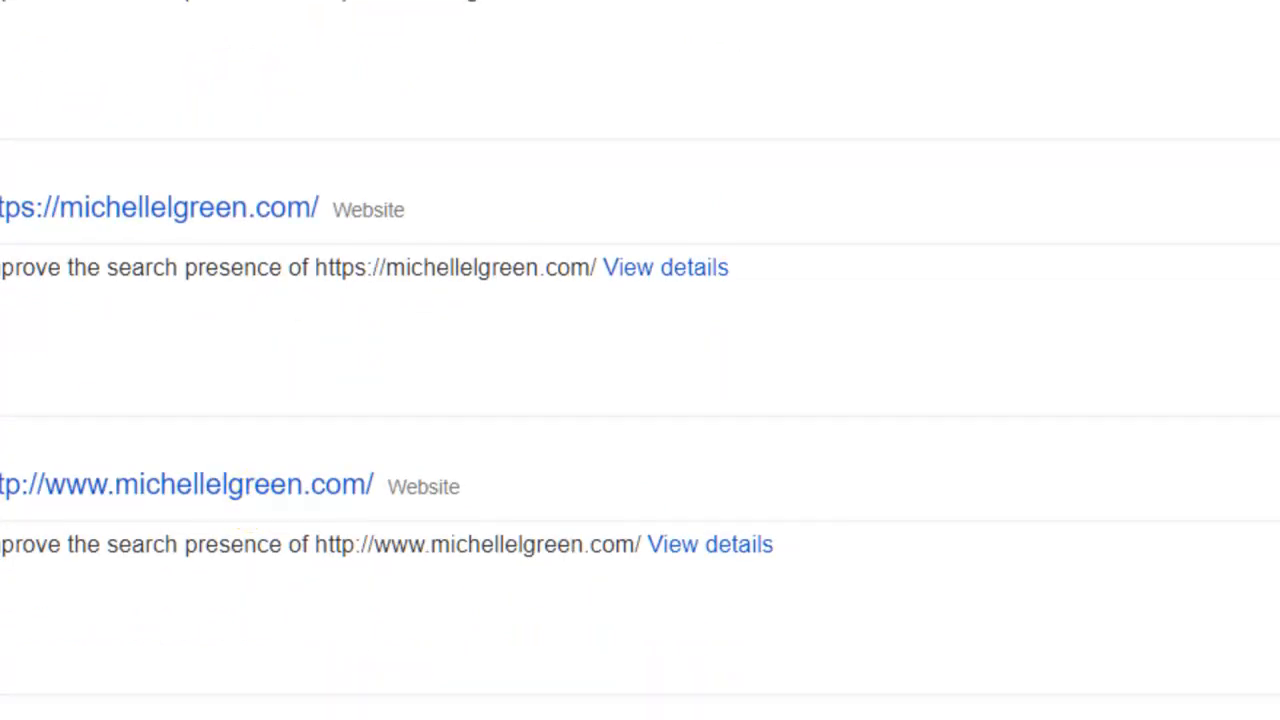